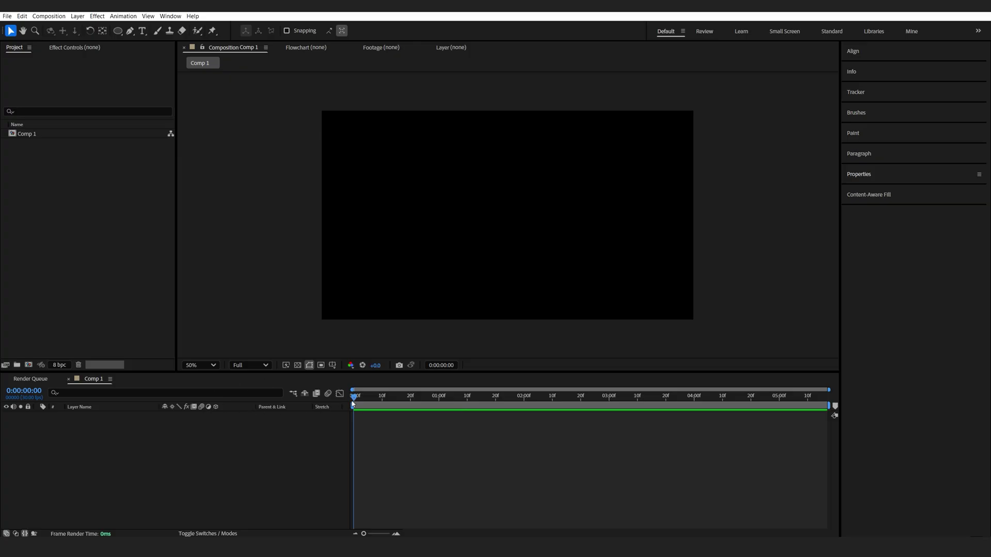
Draw a wide white rounded rectangle across the middle of the composition, with its corner roundness at the maximum for a pill shape.
{"action": "left_click", "coordinate": [119, 32]}
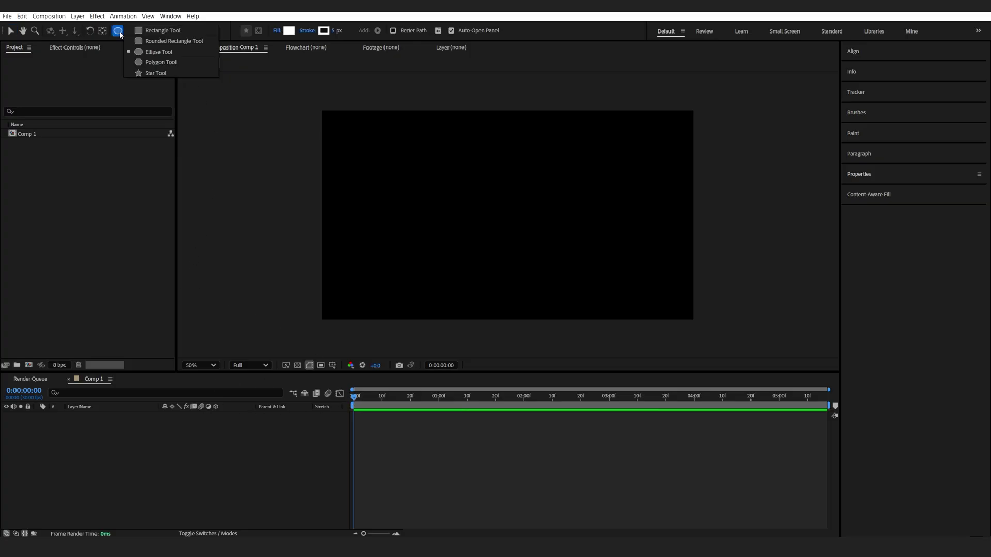
{"action": "left_click", "coordinate": [155, 43]}
{"action": "left_click_drag", "start_coordinate": [413, 192], "coordinate": [566, 244]}
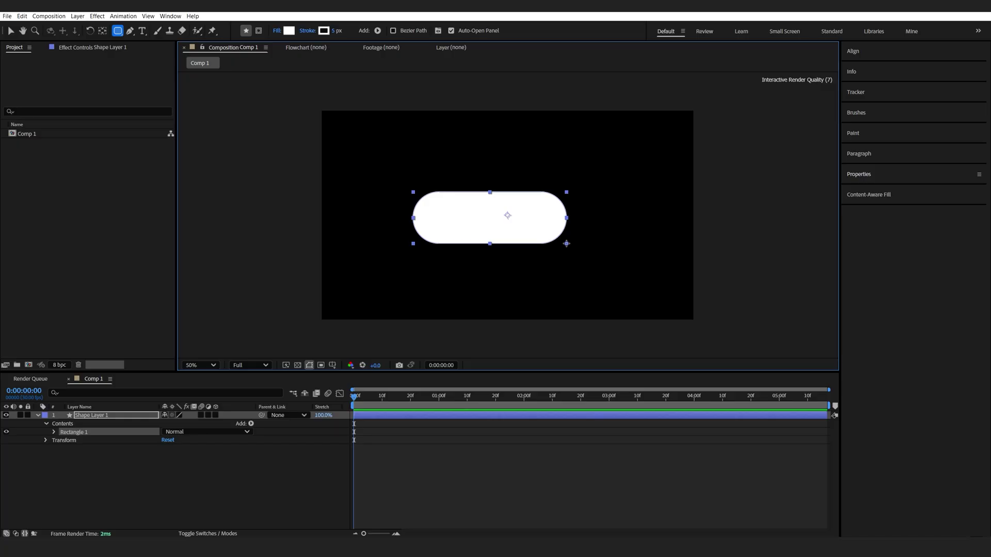
{"action": "key", "text": "Down"}
{"action": "key", "text": "Down"}
{"action": "key", "text": "Down"}
{"action": "key", "text": "Down"}
{"action": "key", "text": "Down"}
{"action": "key", "text": "Down"}
{"action": "key", "text": "Down"}
{"action": "key", "text": "Down"}
{"action": "left_click_drag", "start_coordinate": [566, 244], "coordinate": [597, 239]}
{"action": "key", "text": "Down"}
{"action": "key", "text": "Down"}
{"action": "key", "text": "Down"}
{"action": "key", "text": "Down"}
{"action": "key", "text": "Up"}
{"action": "key", "text": "Up"}
{"action": "key", "text": "Up"}
{"action": "key", "text": "Up"}
{"action": "key", "text": "Up"}
{"action": "key", "text": "Up"}
{"action": "key", "text": "Up"}
{"action": "key", "text": "Up"}
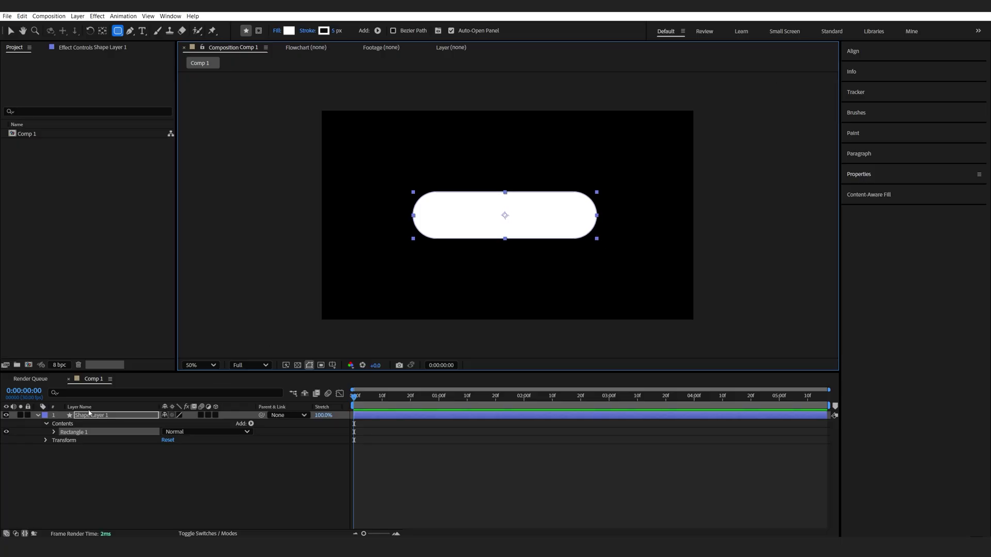
Nudge the pill's shape layer slightly right to centre it in the composition.
{"action": "left_click", "coordinate": [88, 414]}
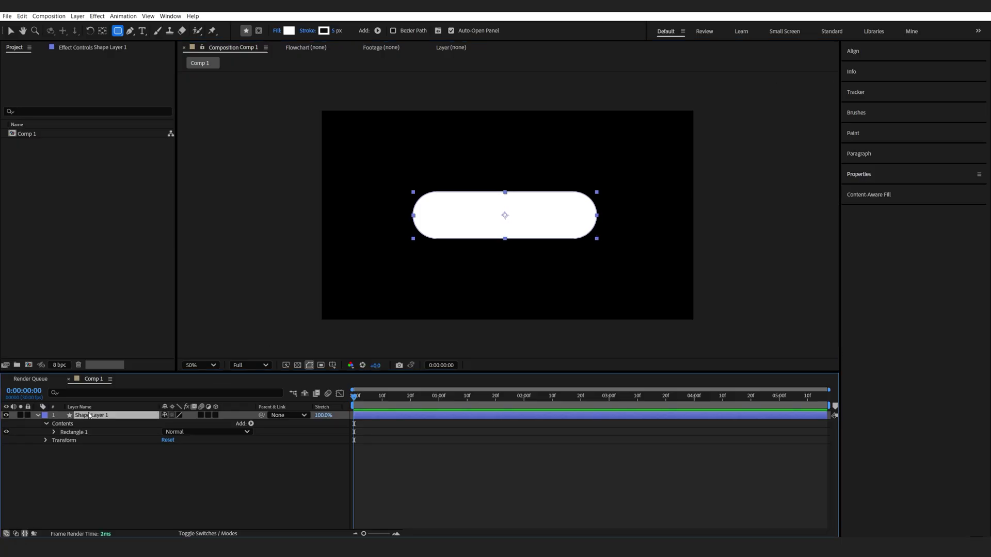
{"action": "key", "text": "shift+Right"}
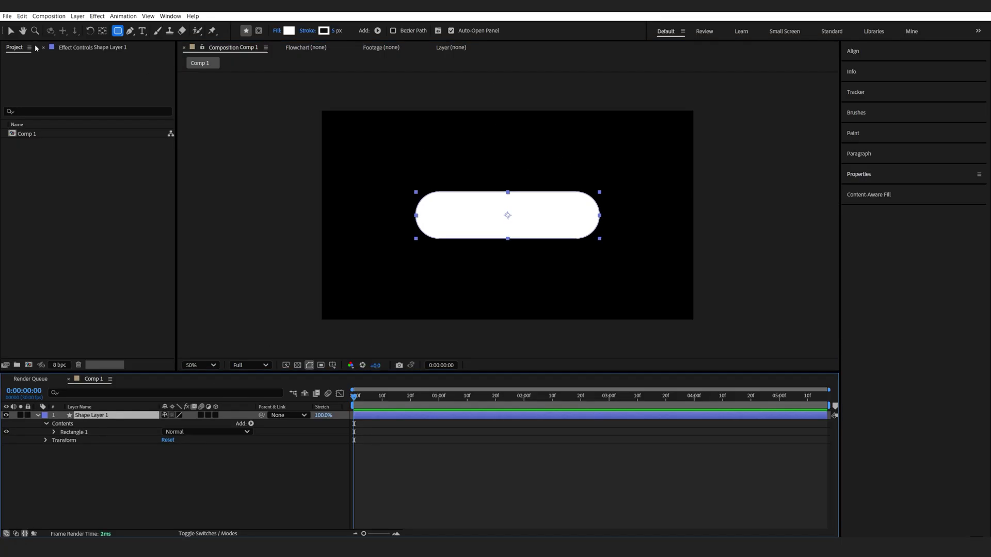
{"action": "key", "text": "slash"}
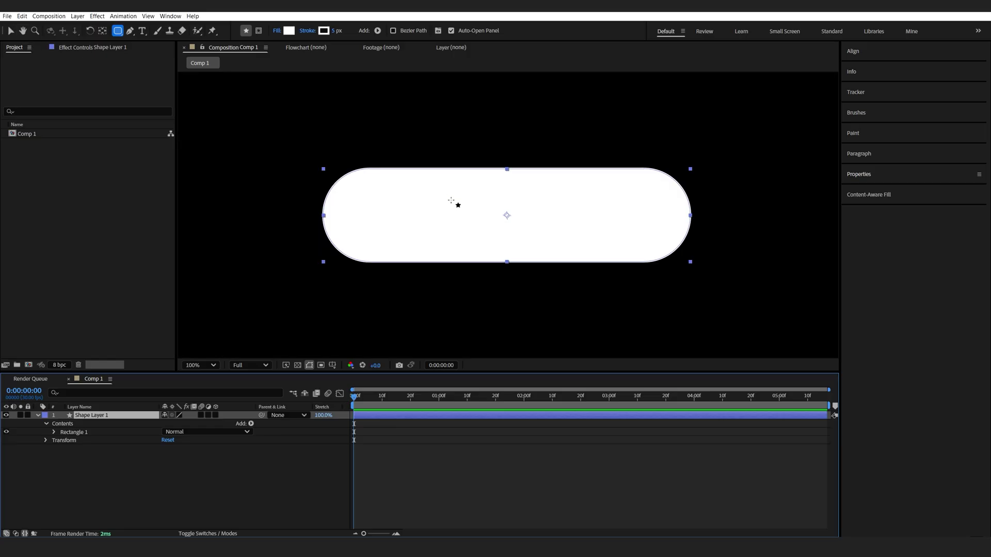
Draw a circle about 240 px in diameter from the pill's centre, inside the same shape layer and matching the pill's height.
{"action": "left_click", "coordinate": [118, 30]}
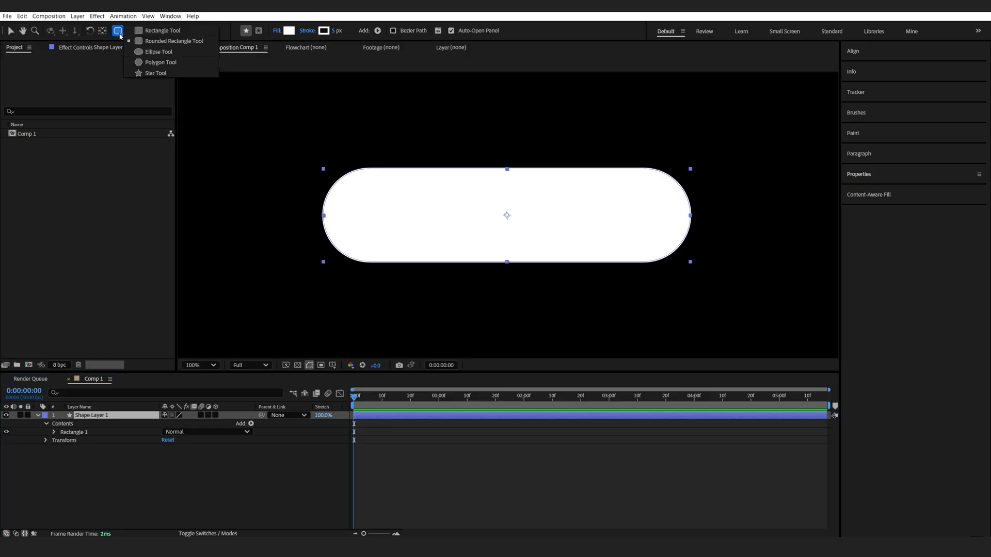
{"action": "left_click", "coordinate": [173, 53]}
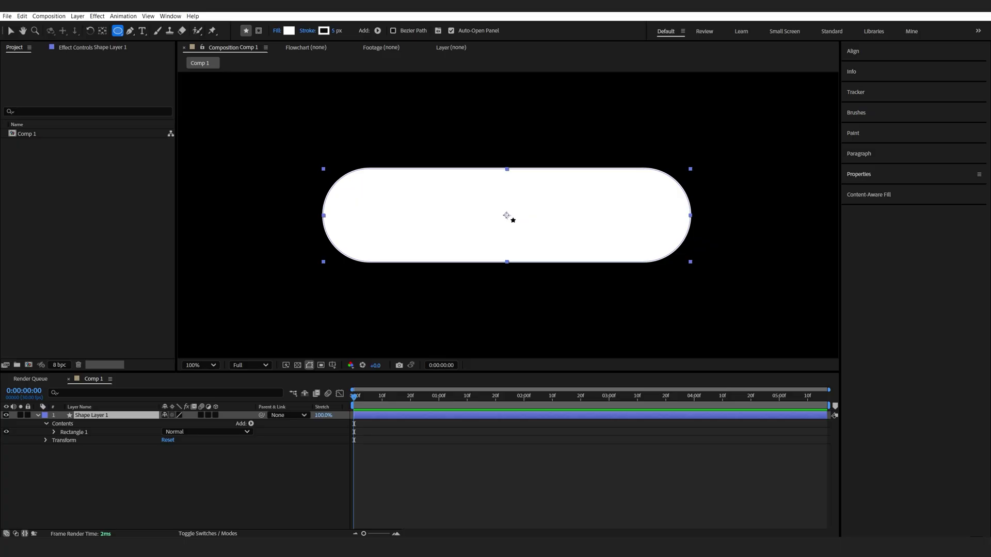
{"action": "left_click_drag", "start_coordinate": [506, 216], "coordinate": [506, 215]}
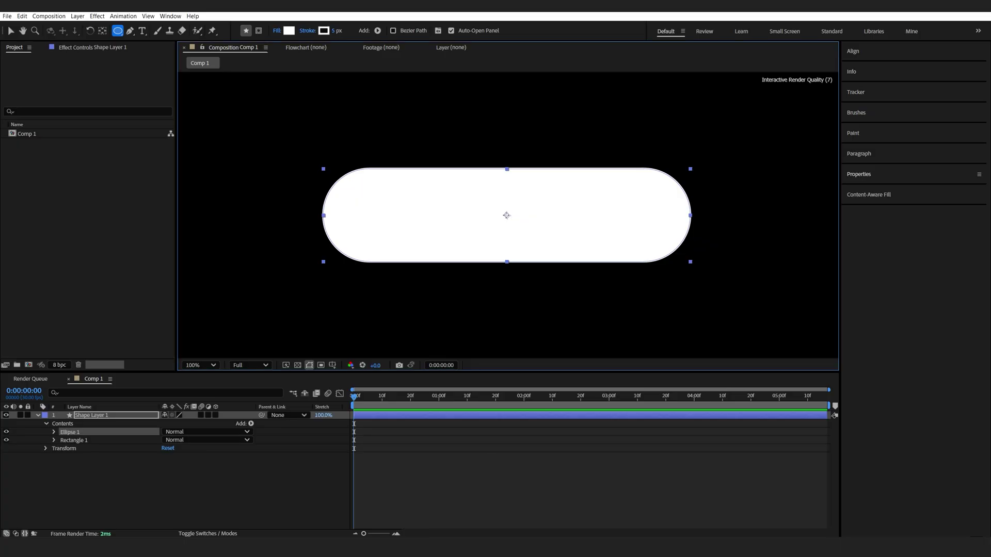
{"action": "left_click_drag", "start_coordinate": [506, 217], "coordinate": [552, 261]}
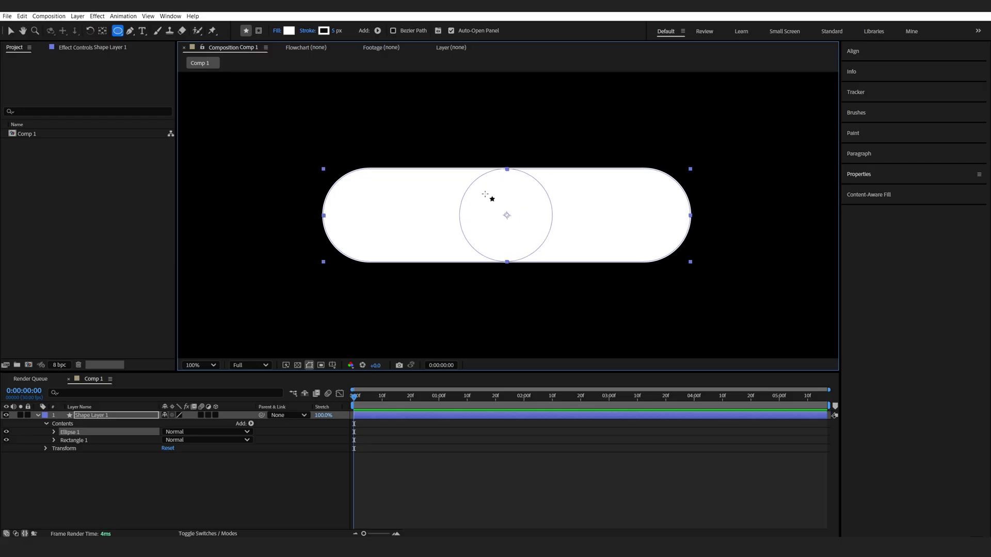
Hide the fills of Ellipse 1 and Rectangle 1 so both shapes are drawn as outlines only.
{"action": "left_click", "coordinate": [109, 415]}
{"action": "left_click", "coordinate": [55, 432]}
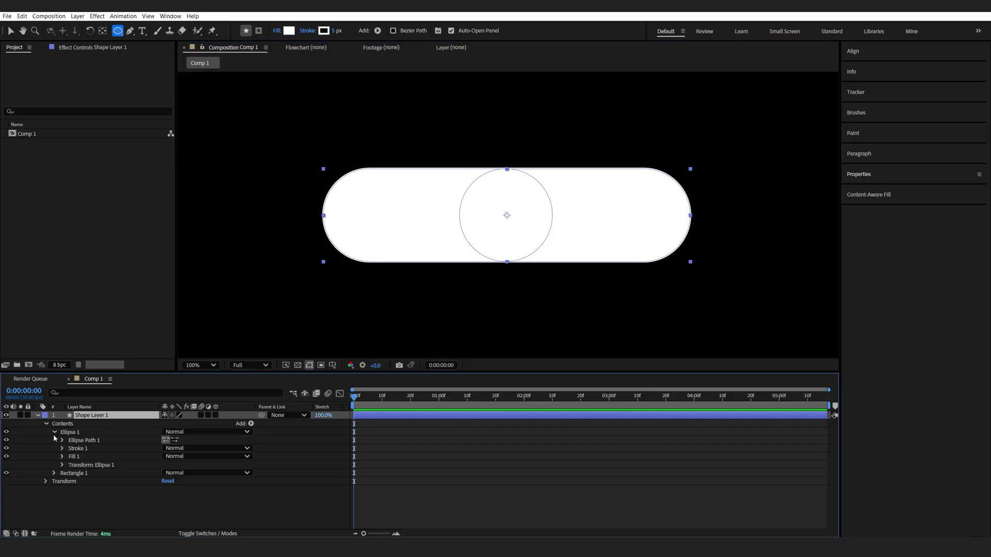
{"action": "left_click", "coordinate": [7, 457]}
{"action": "left_click", "coordinate": [54, 473]}
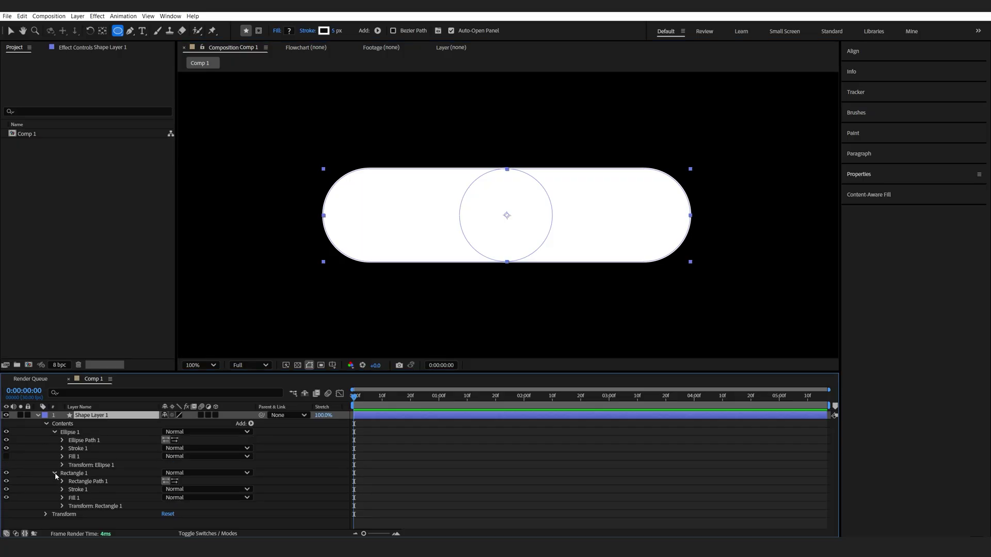
{"action": "left_click", "coordinate": [6, 498]}
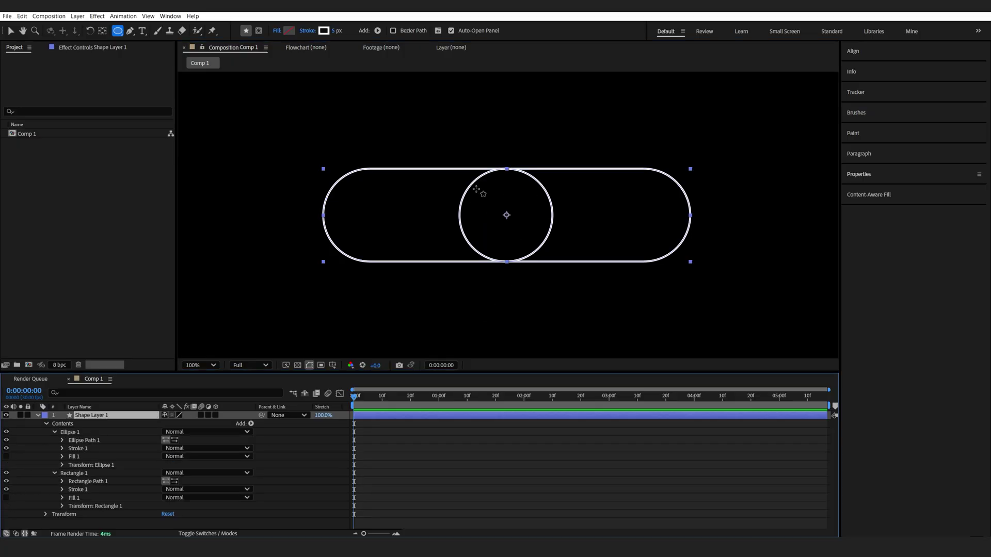
{"action": "mouse_move", "coordinate": [337, 31]}
{"action": "left_mouse_down"}
{"action": "mouse_move", "coordinate": [315, 34]}
{"action": "mouse_move", "coordinate": [342, 33]}
{"action": "left_mouse_up"}
{"action": "left_click", "coordinate": [55, 415]}
{"action": "key", "text": "ctrl+z"}
{"action": "left_click", "coordinate": [96, 422]}
{"action": "left_click", "coordinate": [94, 416]}
Convert Ellipse 1's path to a Bezier path and reveal its Path property.
{"action": "left_click", "coordinate": [62, 441]}
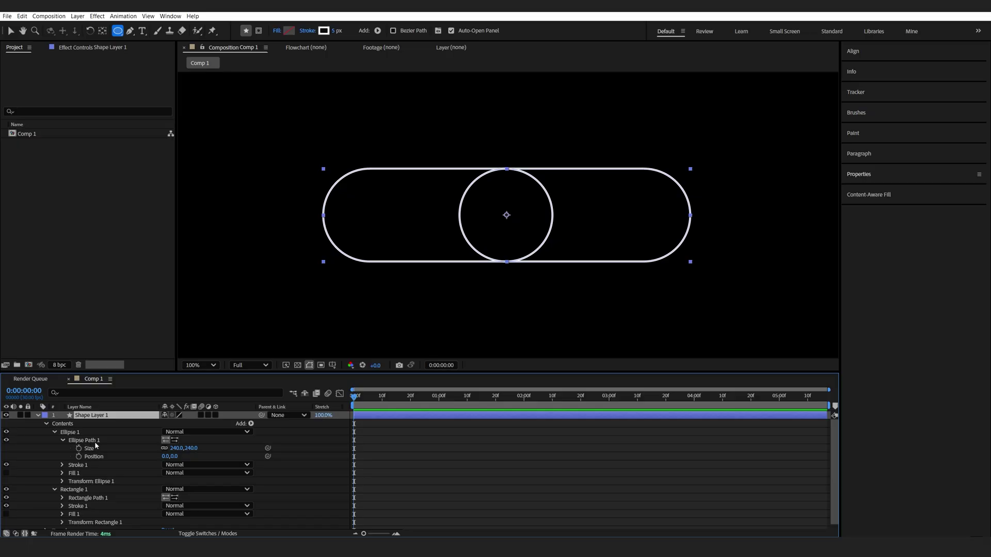
{"action": "right_click", "coordinate": [92, 441]}
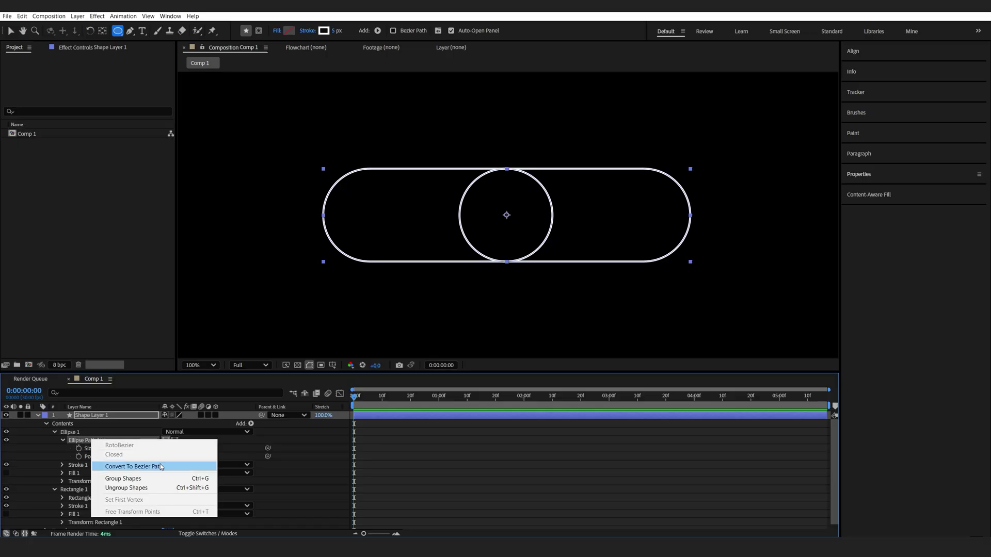
{"action": "left_click", "coordinate": [134, 466]}
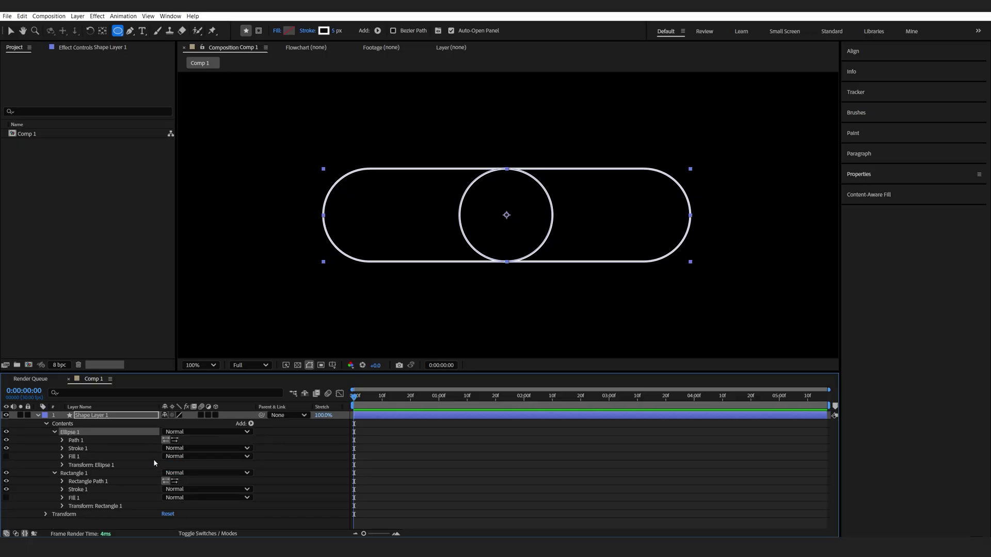
{"action": "left_click", "coordinate": [63, 440]}
Try to move the circle's bottom vertex with the Pen tool and undo the change.
{"action": "left_click", "coordinate": [87, 448]}
{"action": "key", "text": "g"}
{"action": "mouse_move", "coordinate": [509, 264]}
{"action": "left_mouse_down"}
{"action": "mouse_move", "coordinate": [466, 235]}
{"action": "mouse_move", "coordinate": [514, 256]}
{"action": "left_mouse_up"}
{"action": "key", "text": "ctrl+z"}
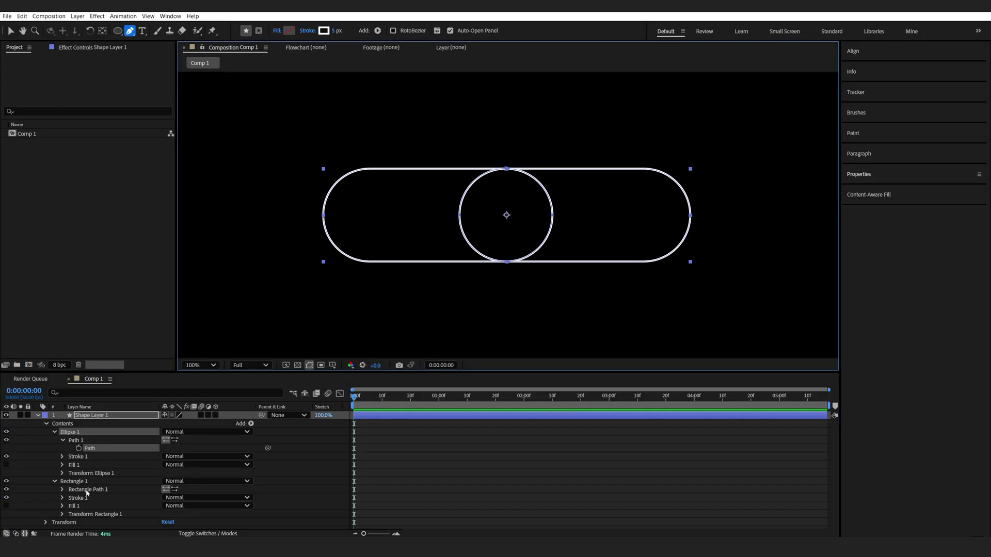
Convert Rectangle 1's path to a Bezier path and enable keyframing on both shapes' Path properties at 0:00:00:00.
{"action": "right_click", "coordinate": [86, 492]}
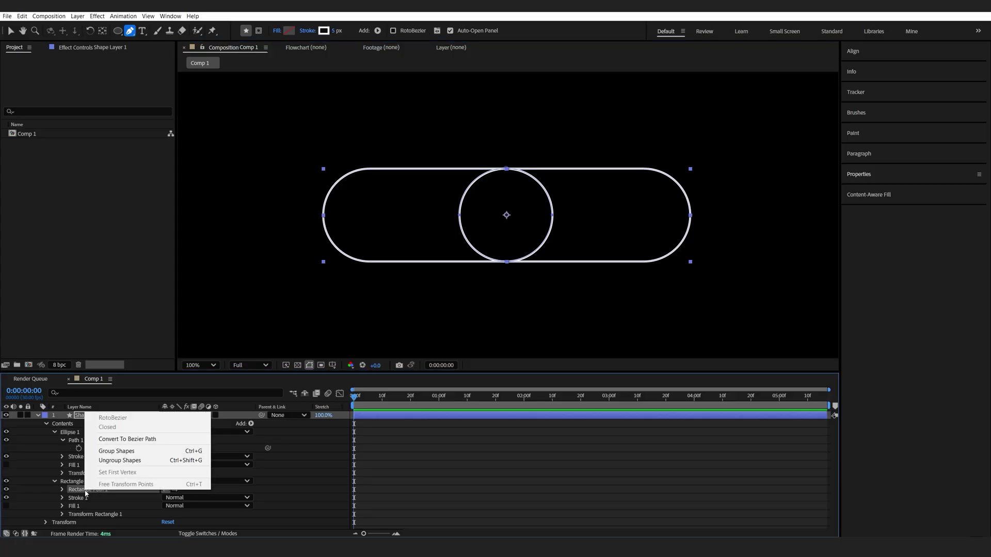
{"action": "left_click", "coordinate": [120, 440]}
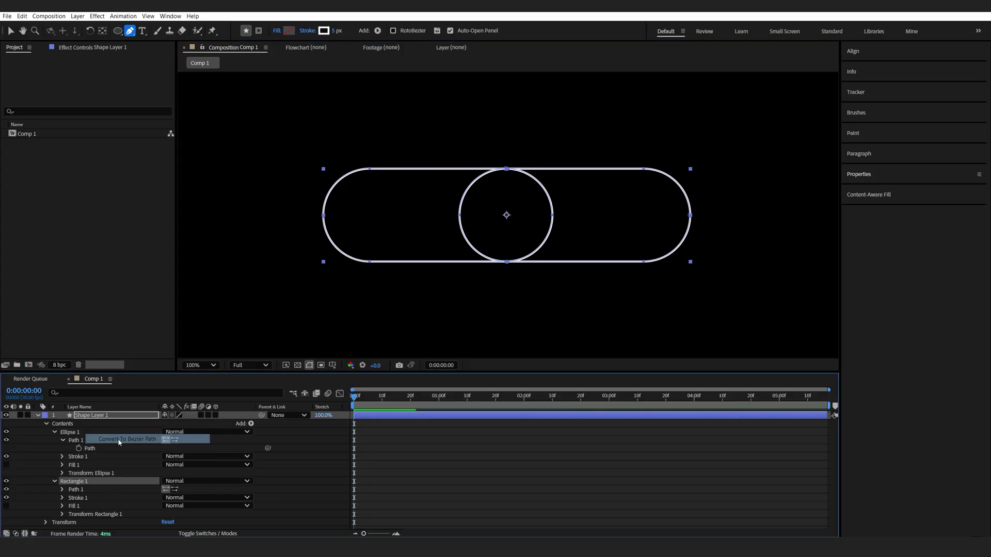
{"action": "left_click", "coordinate": [61, 490]}
{"action": "left_click", "coordinate": [78, 497]}
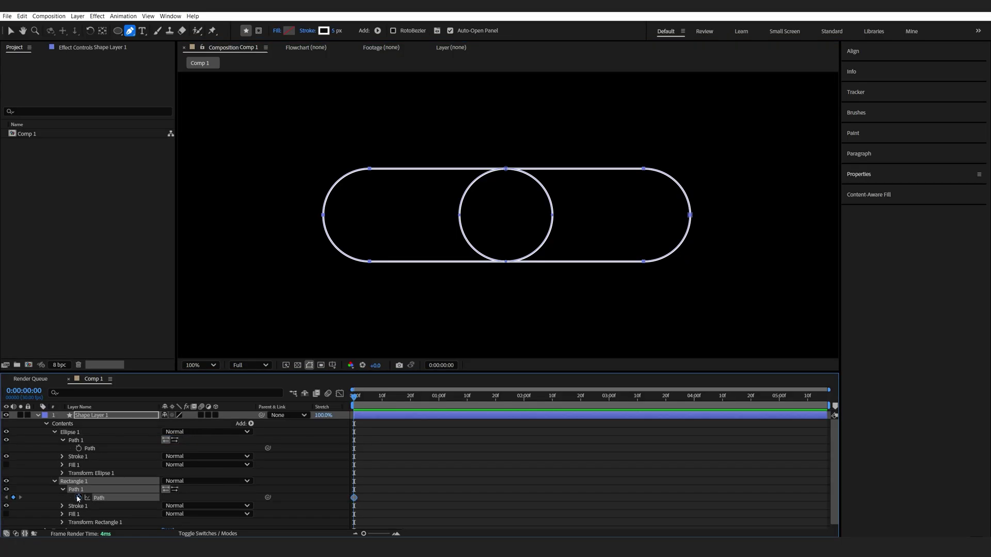
{"action": "left_click", "coordinate": [78, 448]}
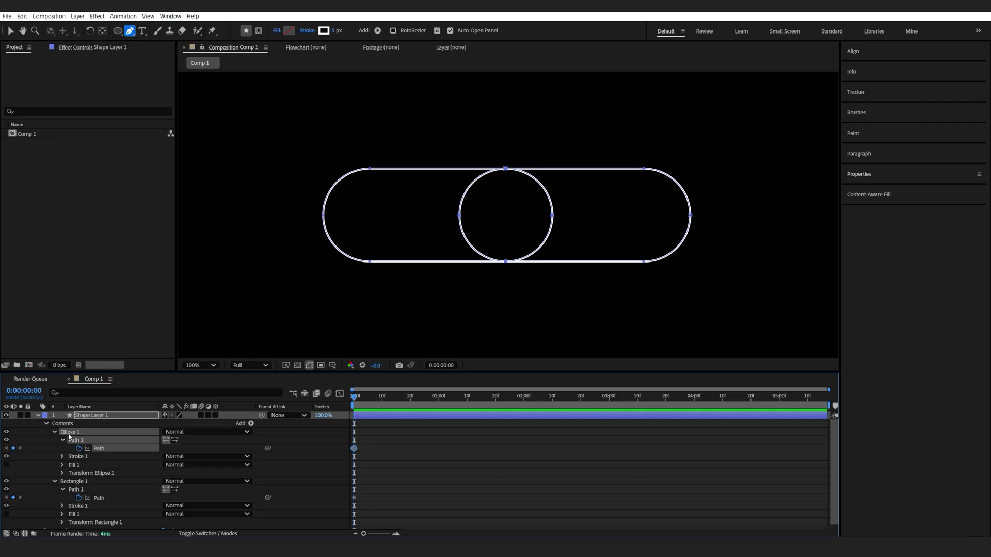
Copy Rectangle 1's path keyframe and paste it into Ellipse 1's Path property at 0:00:01:11.
{"action": "left_click_drag", "start_coordinate": [370, 486], "coordinate": [353, 504]}
{"action": "left_click", "coordinate": [470, 396]}
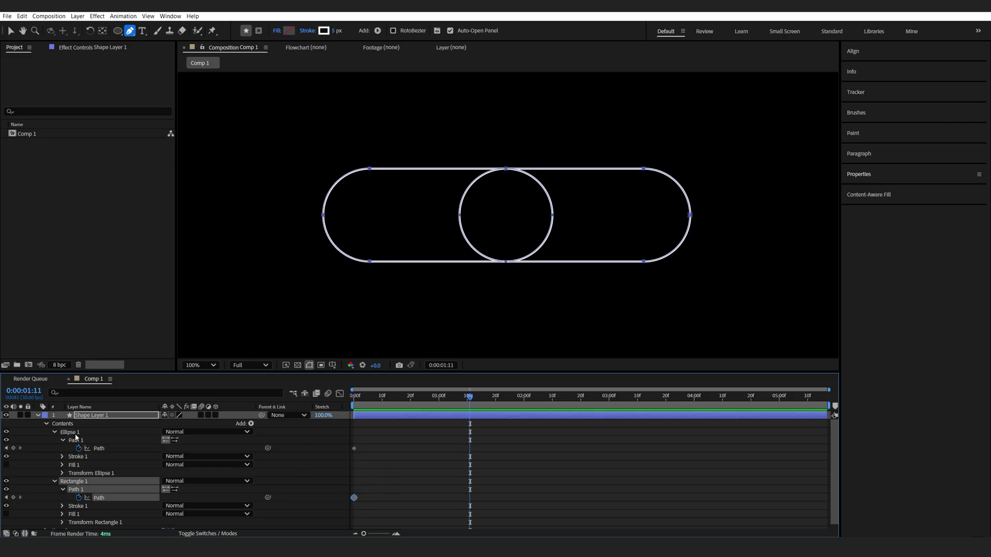
{"action": "left_click", "coordinate": [101, 448]}
{"action": "key", "text": "ctrl+v"}
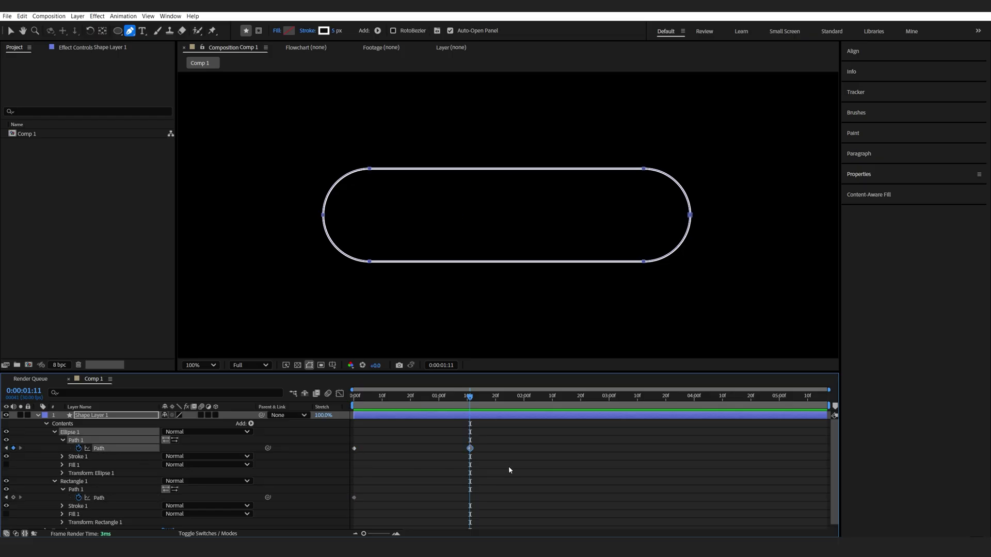
Delete the Rectangle 1 group and scrub from the start to 0:00:01:11 to check the circle-to-pill morph.
{"action": "left_click", "coordinate": [81, 482]}
{"action": "key", "text": "Delete"}
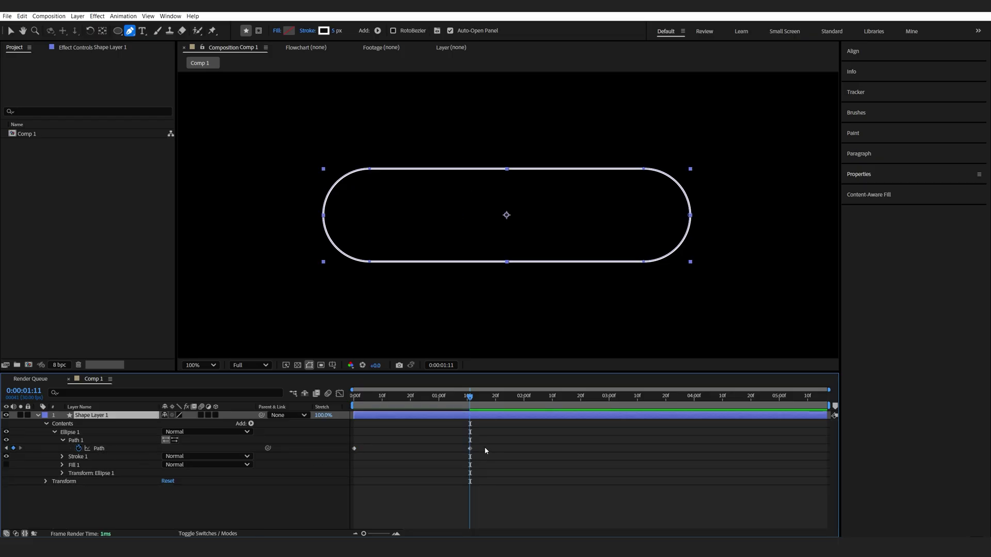
{"action": "left_click", "coordinate": [484, 449]}
{"action": "left_click_drag", "start_coordinate": [469, 398], "coordinate": [353, 414]}
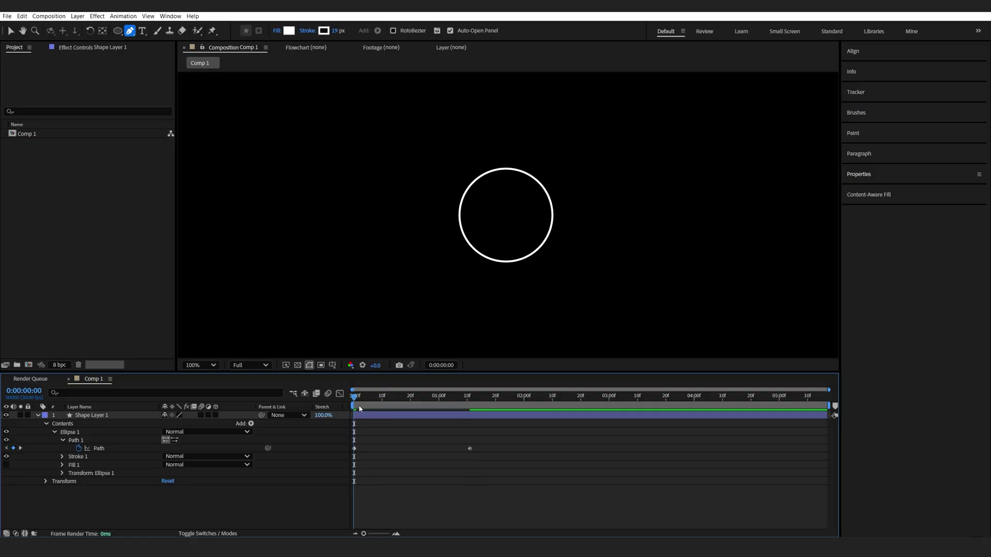
{"action": "left_click_drag", "start_coordinate": [437, 405], "coordinate": [470, 409]}
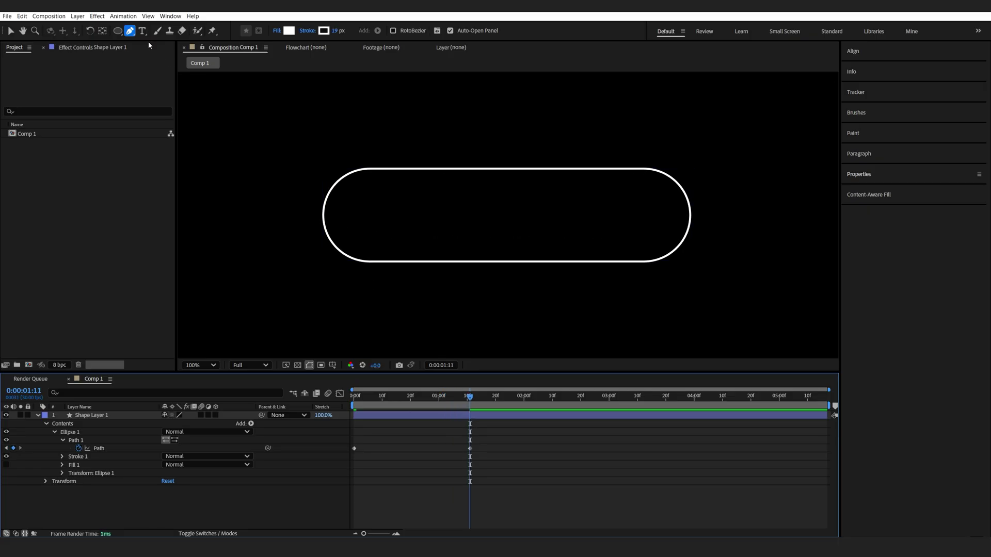
Set the pill path's upper-left vertex as the first vertex at 0:00:01:11 and scrub back to the start.
{"action": "left_click", "coordinate": [76, 440]}
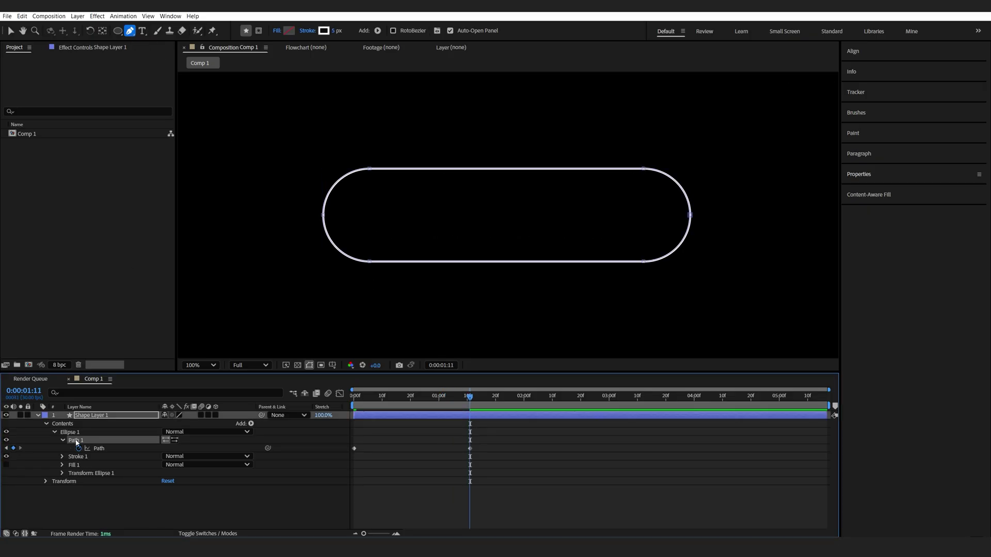
{"action": "left_click", "coordinate": [370, 169]}
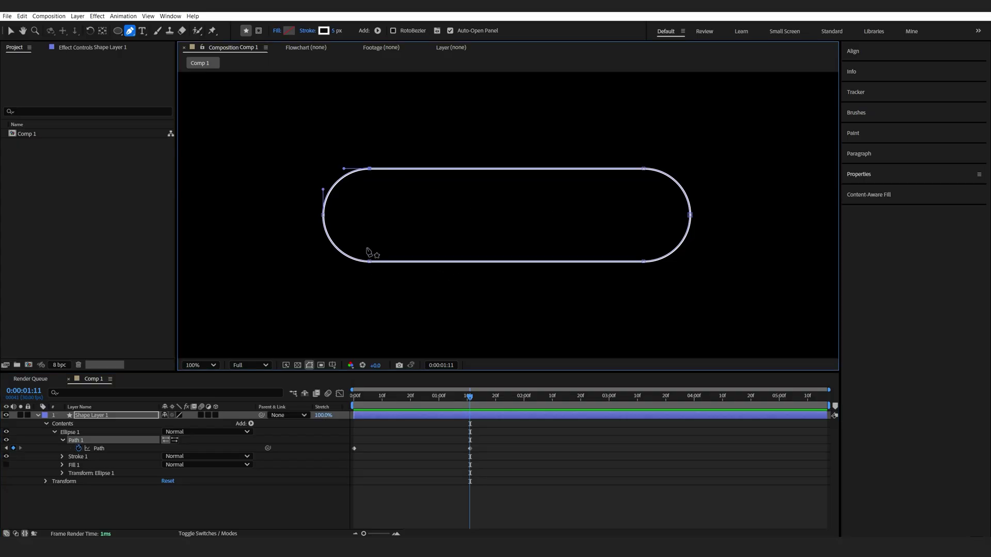
{"action": "right_click", "coordinate": [368, 168]}
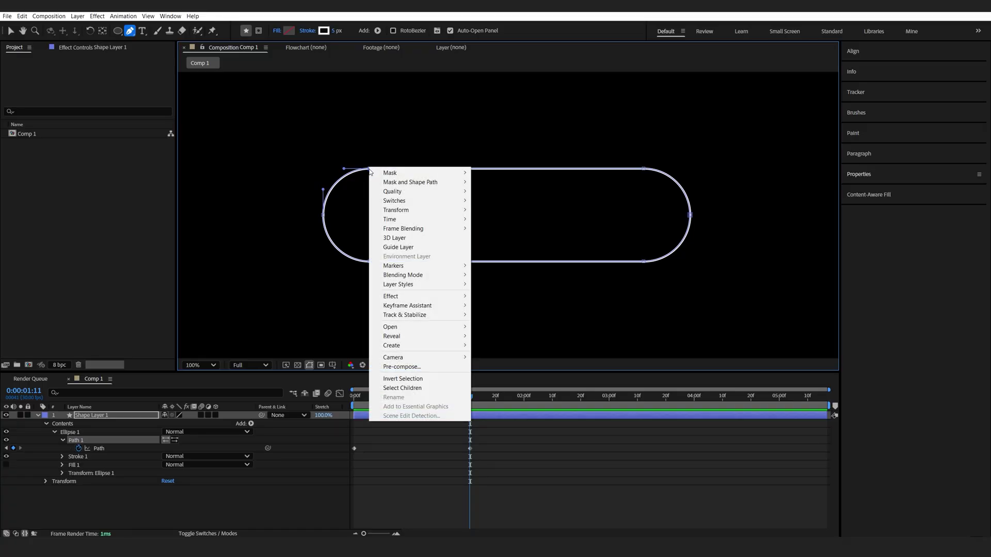
{"action": "mouse_move", "coordinate": [377, 178]}
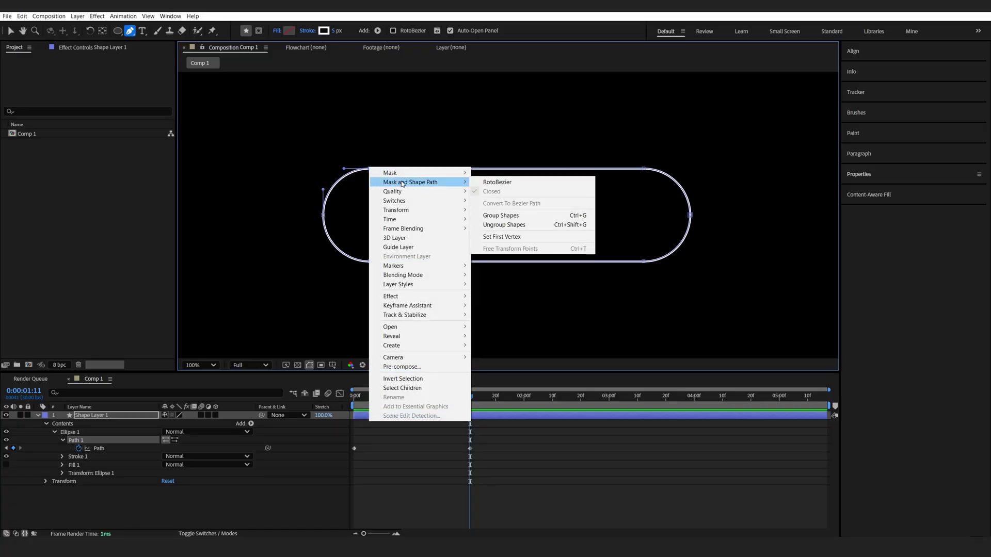
{"action": "left_click", "coordinate": [543, 242]}
{"action": "left_click_drag", "start_coordinate": [465, 397], "coordinate": [320, 420]}
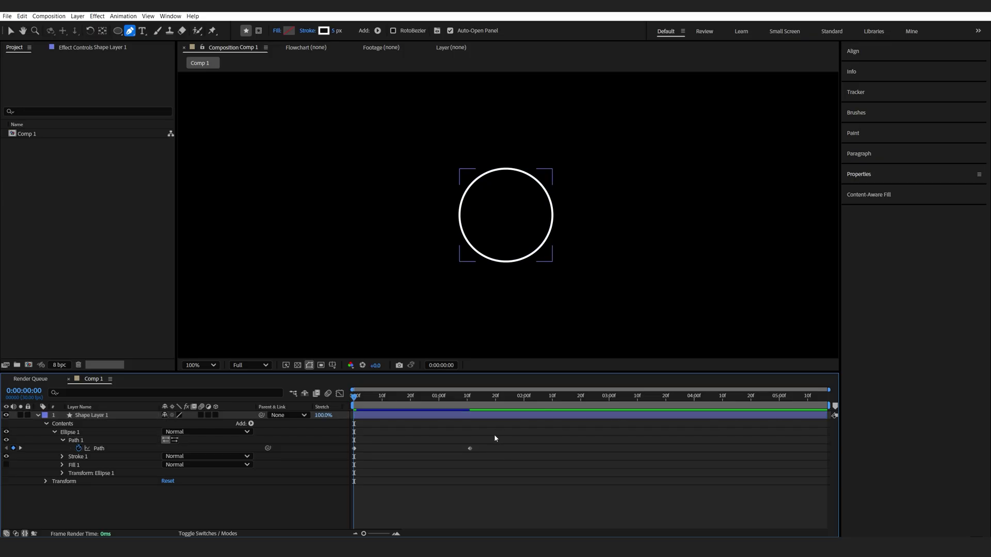
Apply Easy Ease to both path keyframes and lengthen the ease into the final one in the speed graph, previewing the animation.
{"action": "left_click_drag", "start_coordinate": [494, 435], "coordinate": [349, 462]}
{"action": "key", "text": "F9"}
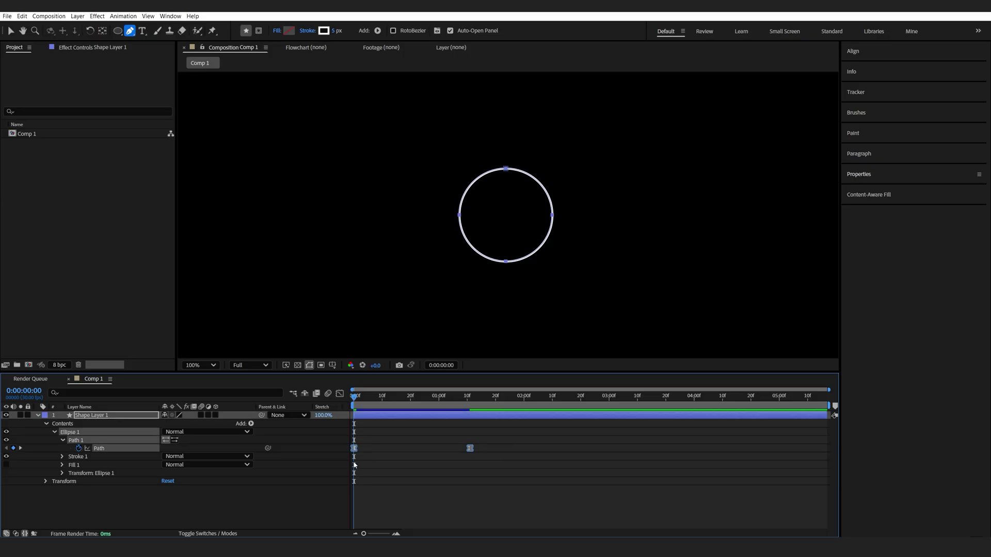
{"action": "left_click", "coordinate": [339, 393]}
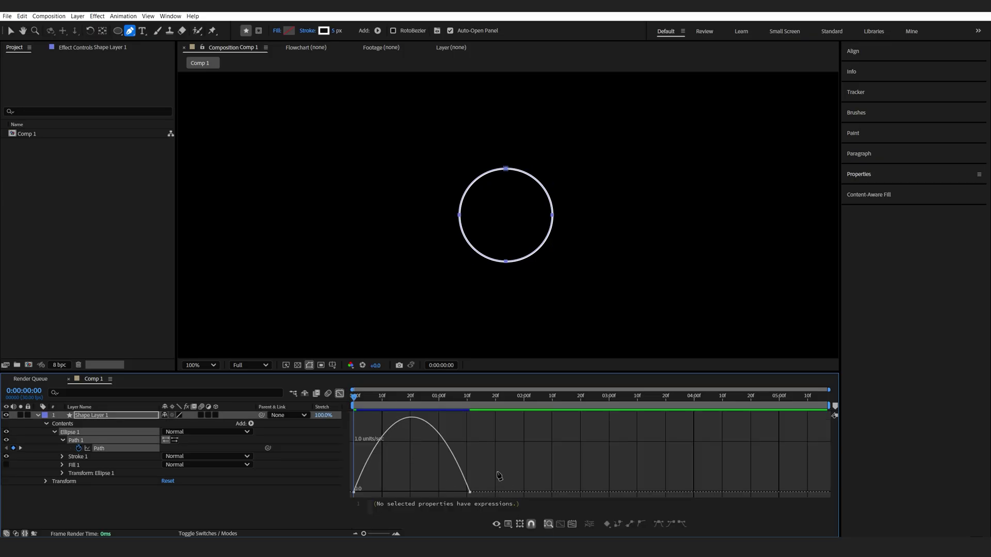
{"action": "left_click_drag", "start_coordinate": [450, 493], "coordinate": [411, 492]}
{"action": "key", "text": "shift+F3"}
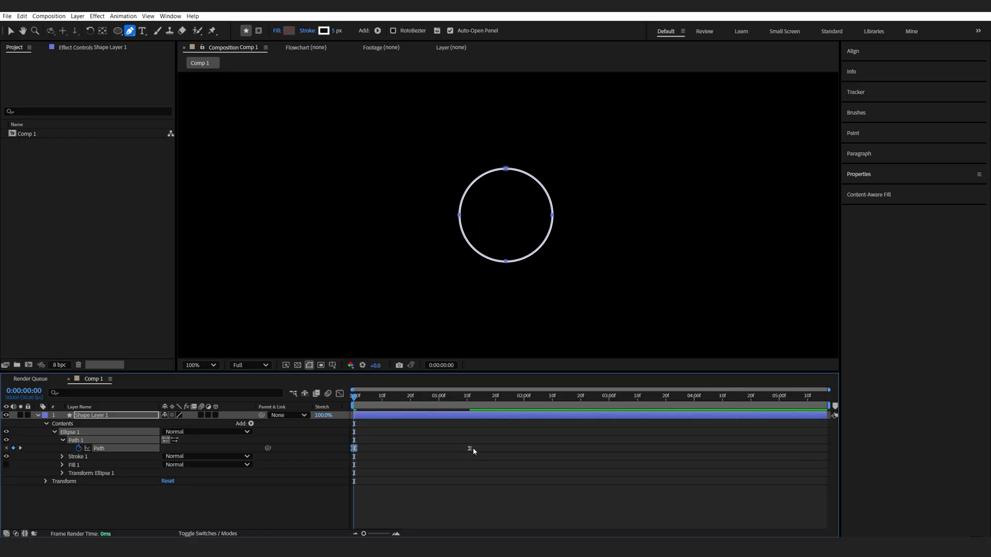
{"action": "key", "text": "space"}
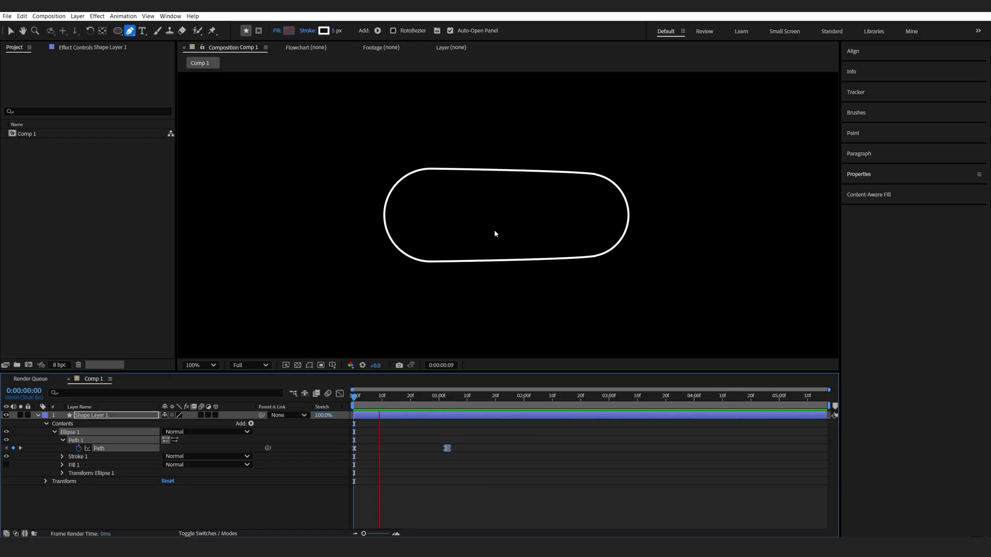
Stop the preview at 0:00:01:18 and rename Shape Layer 1 as Stroke.
{"action": "left_click", "coordinate": [489, 406]}
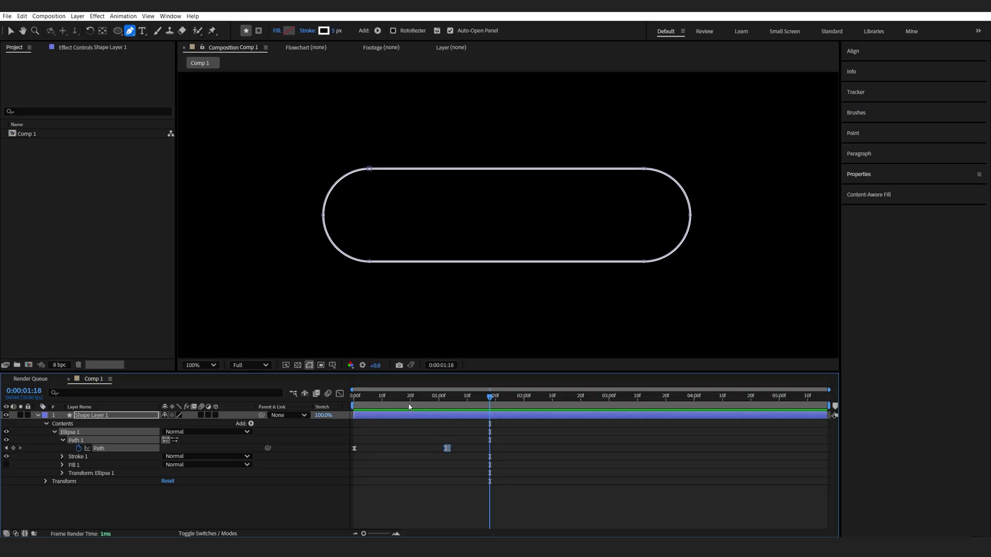
{"action": "key", "text": "F2"}
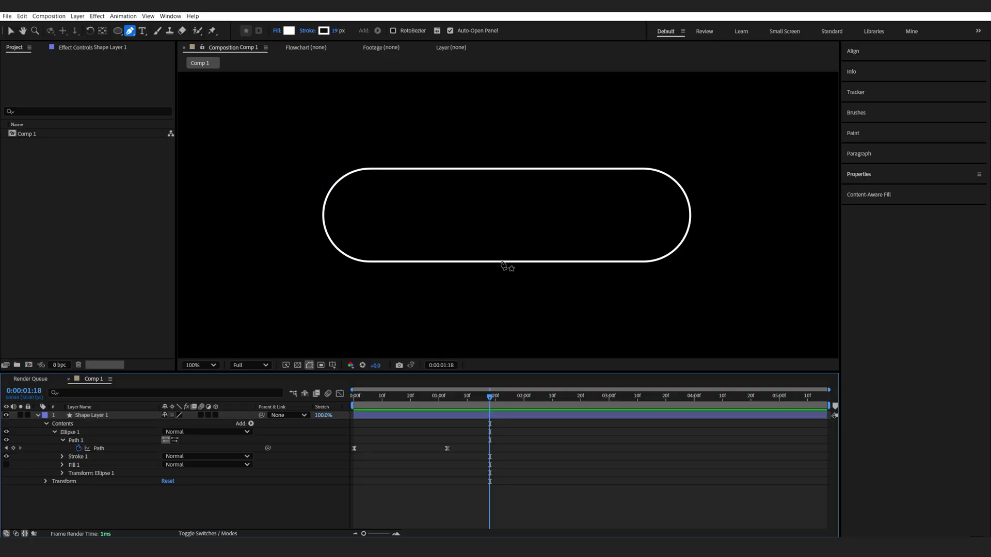
{"action": "left_click", "coordinate": [90, 417]}
{"action": "key", "text": "Return"}
{"action": "type", "text": "Stroke"}
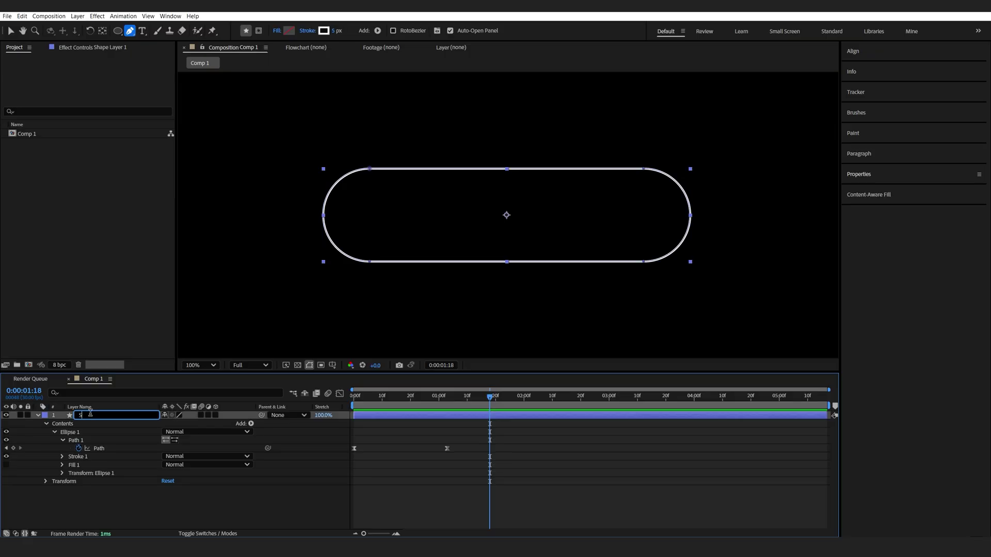
{"action": "key", "text": "Return"}
Duplicate the Stroke layer and rename the copy Fill.
{"action": "key", "text": "ctrl+d"}
{"action": "key", "text": "Return"}
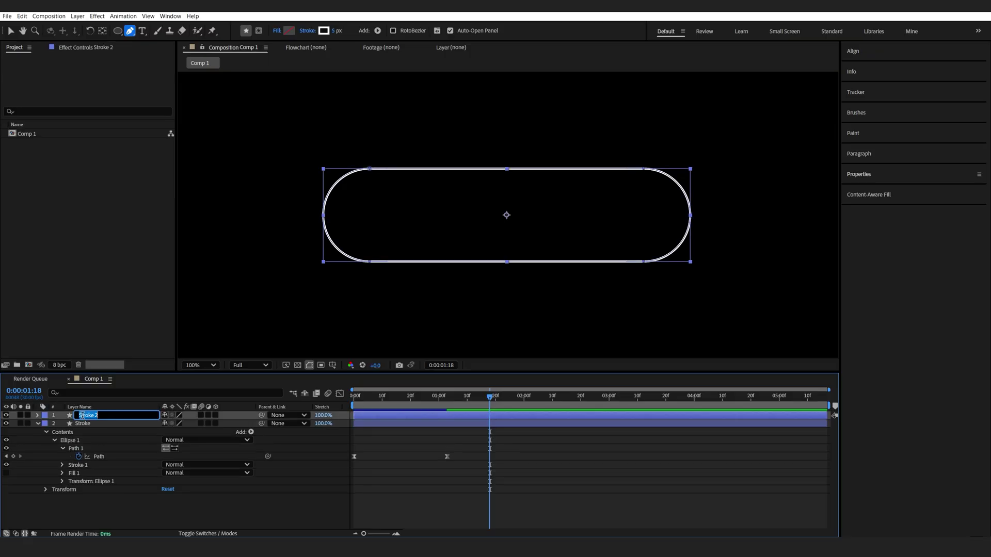
{"action": "type", "text": "Fill"}
Turn on Fill 1 in the Fill layer's Ellipse 1 group and scrub to 0:00:01:14.
{"action": "left_click", "coordinate": [38, 415]}
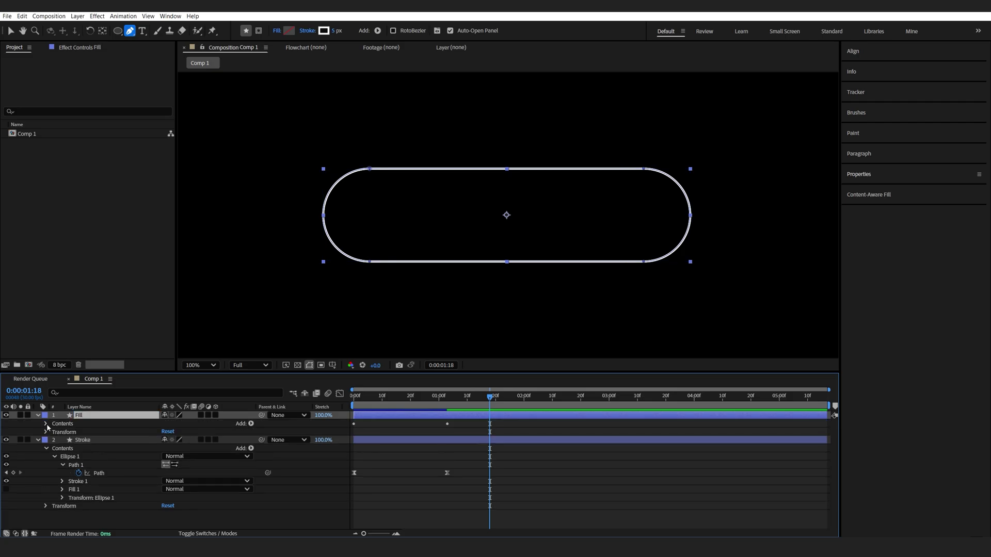
{"action": "left_click", "coordinate": [46, 423]}
{"action": "left_click", "coordinate": [55, 433]}
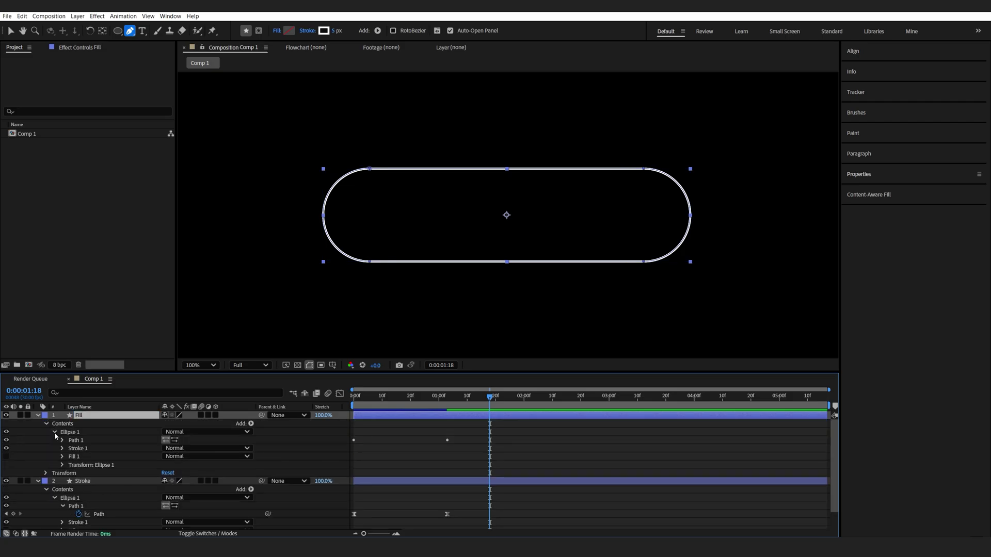
{"action": "left_click", "coordinate": [6, 456]}
{"action": "mouse_move", "coordinate": [472, 400]}
{"action": "left_mouse_down"}
{"action": "mouse_move", "coordinate": [361, 401]}
{"action": "mouse_move", "coordinate": [479, 406]}
{"action": "left_mouse_up"}
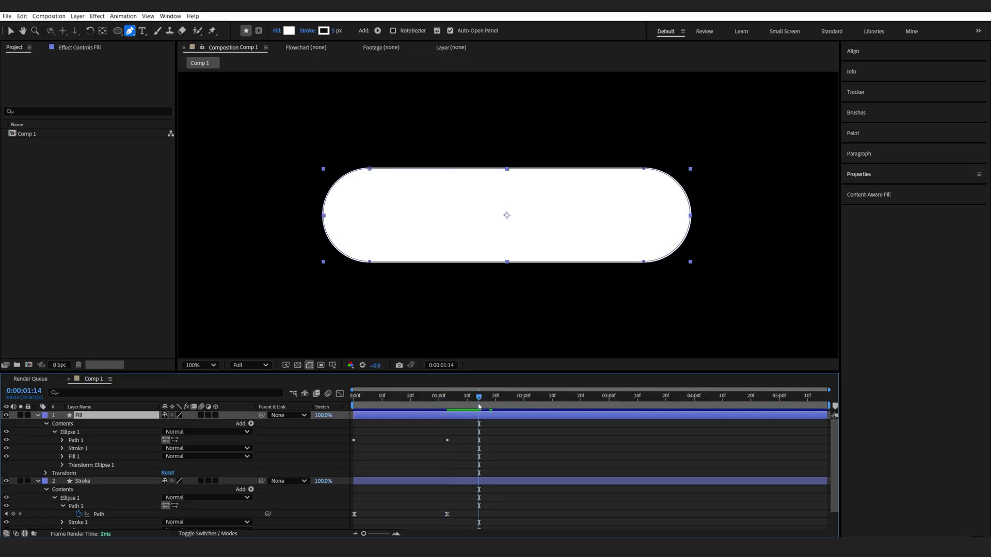
Link the Fill layer's Path property to the Stroke layer's Path with the pick whip.
{"action": "left_click", "coordinate": [62, 440]}
{"action": "scroll", "coordinate": [35, 446], "scroll_direction": "down", "scroll_amount": 1}
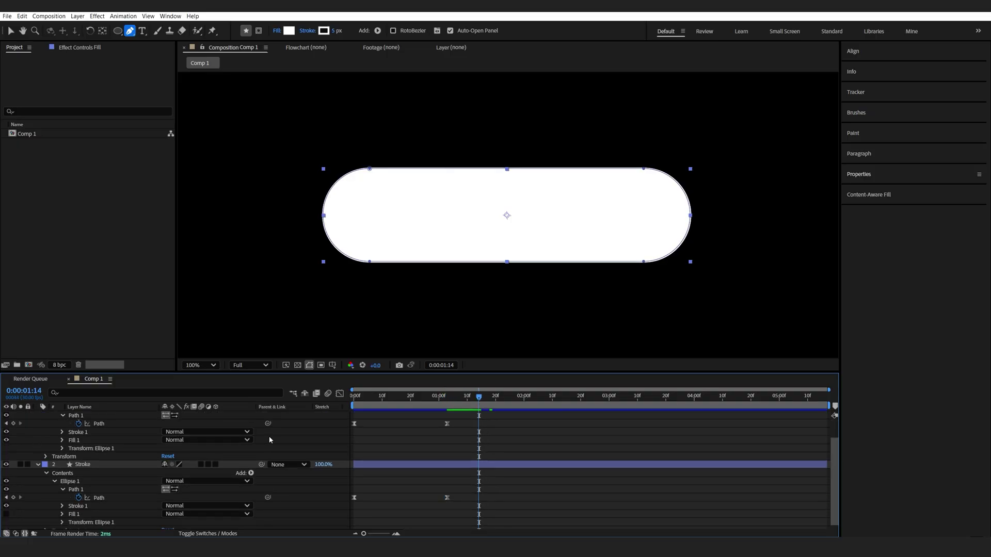
{"action": "scroll", "coordinate": [269, 437], "scroll_direction": "up", "scroll_amount": 1}
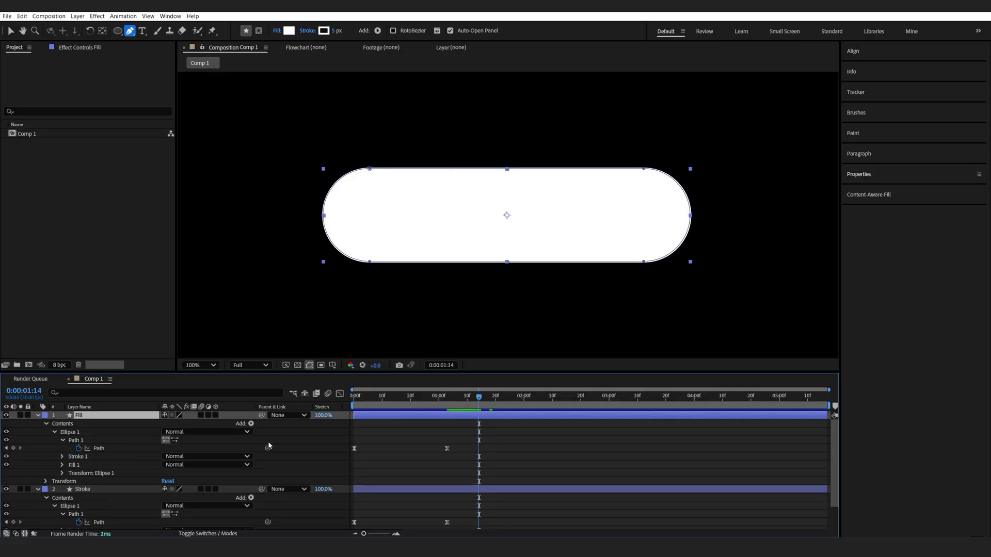
{"action": "left_click", "coordinate": [95, 494]}
{"action": "left_click_drag", "start_coordinate": [269, 448], "coordinate": [107, 522]}
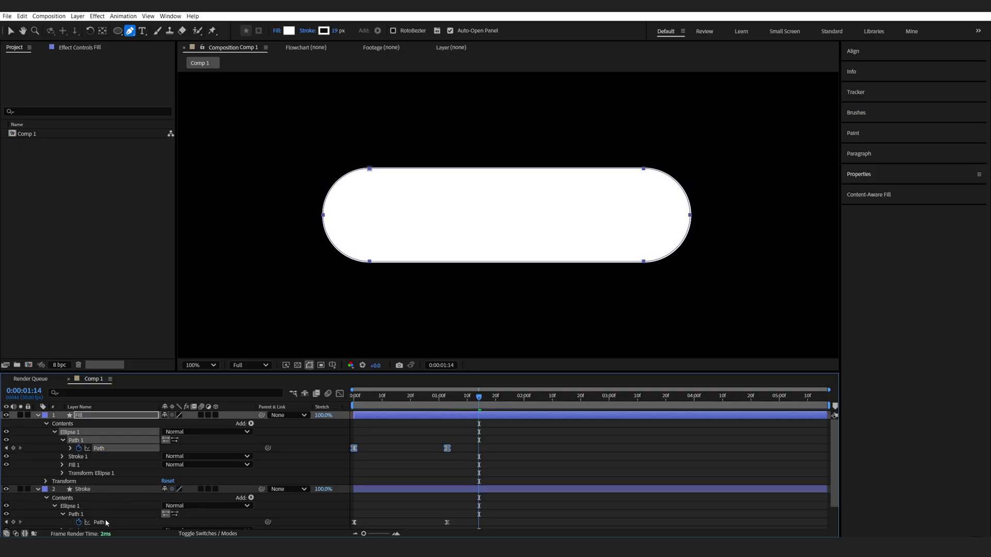
Test the path link by moving the Stroke pill's lower-left vertex downward, and undo the move.
{"action": "left_click", "coordinate": [90, 491]}
{"action": "mouse_move", "coordinate": [371, 264]}
{"action": "left_mouse_down"}
{"action": "mouse_move", "coordinate": [350, 340]}
{"action": "mouse_move", "coordinate": [526, 317]}
{"action": "mouse_move", "coordinate": [369, 293]}
{"action": "mouse_move", "coordinate": [363, 283]}
{"action": "left_mouse_up"}
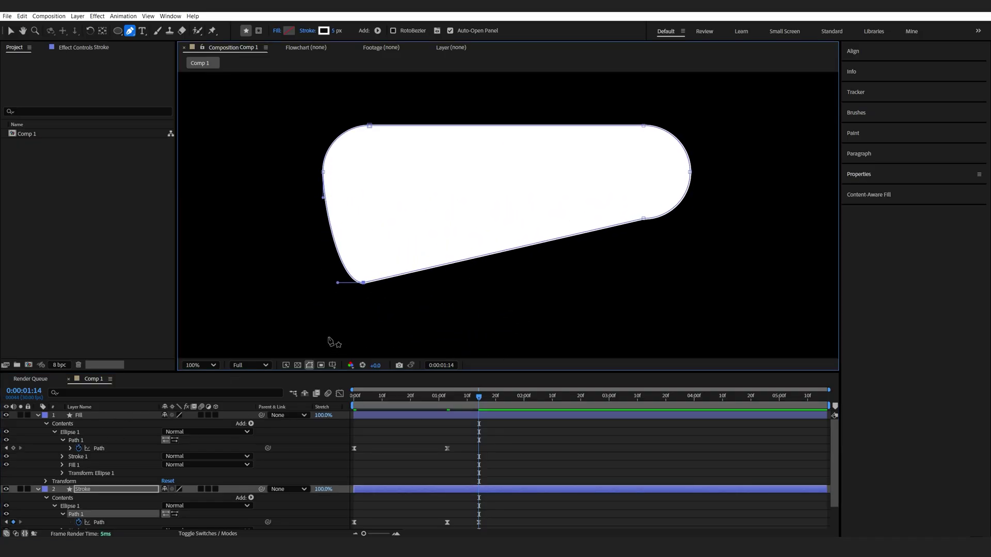
{"action": "key", "text": "ctrl+z"}
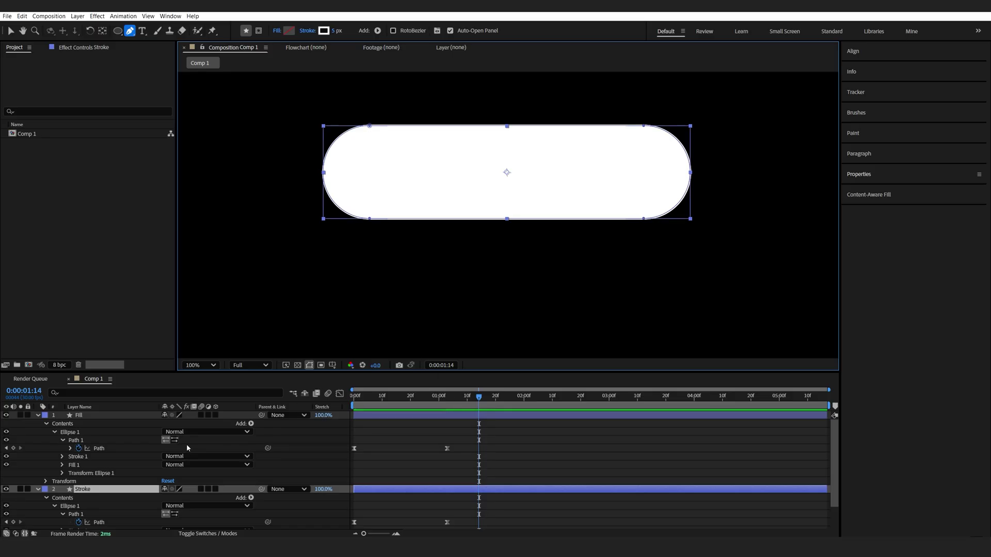
Collapse both layers, duplicate the Fill layer and rename the copy Mask.
{"action": "left_click", "coordinate": [38, 490]}
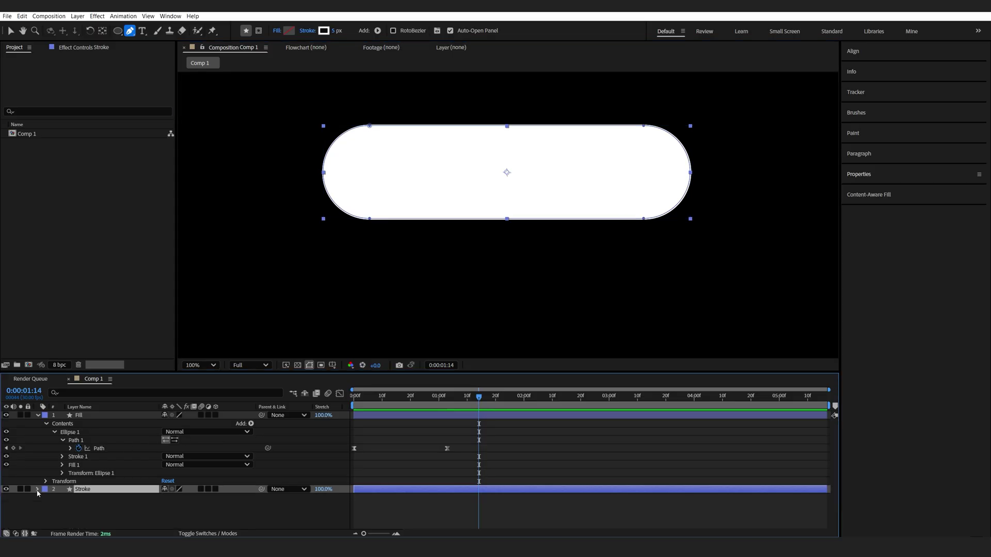
{"action": "left_click", "coordinate": [38, 415]}
{"action": "left_click", "coordinate": [83, 415]}
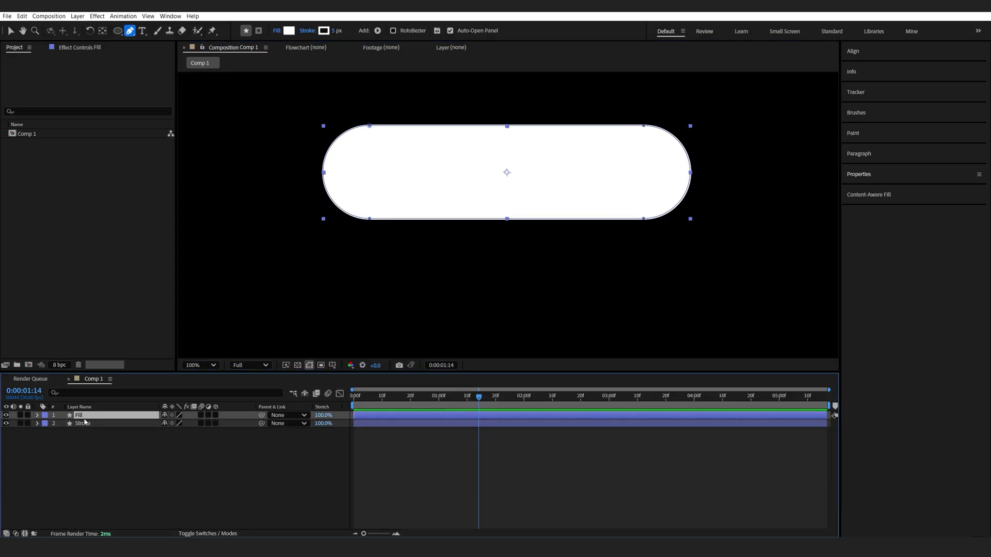
{"action": "key", "text": "ctrl+d"}
{"action": "key", "text": "Return"}
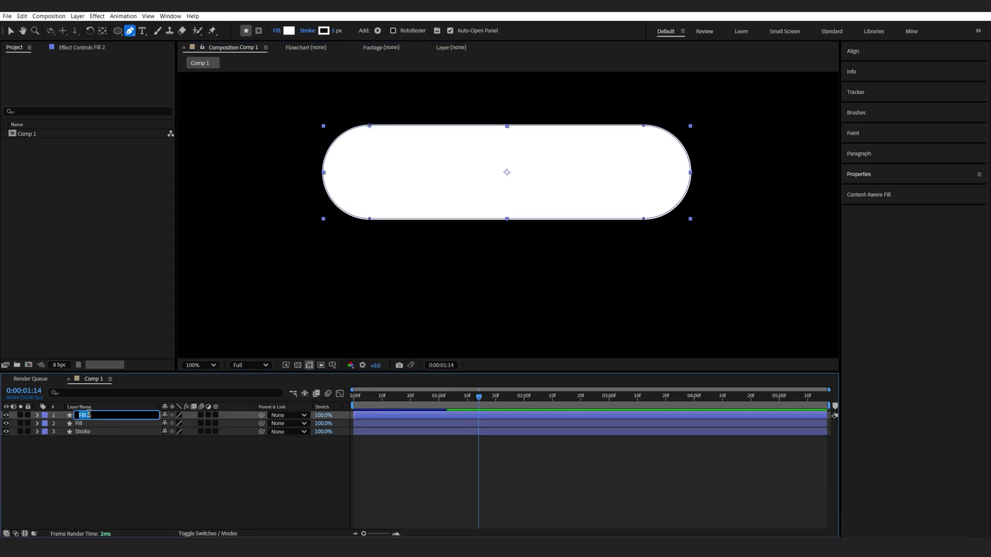
{"action": "type", "text": "Mask"}
{"action": "key", "text": "Return"}
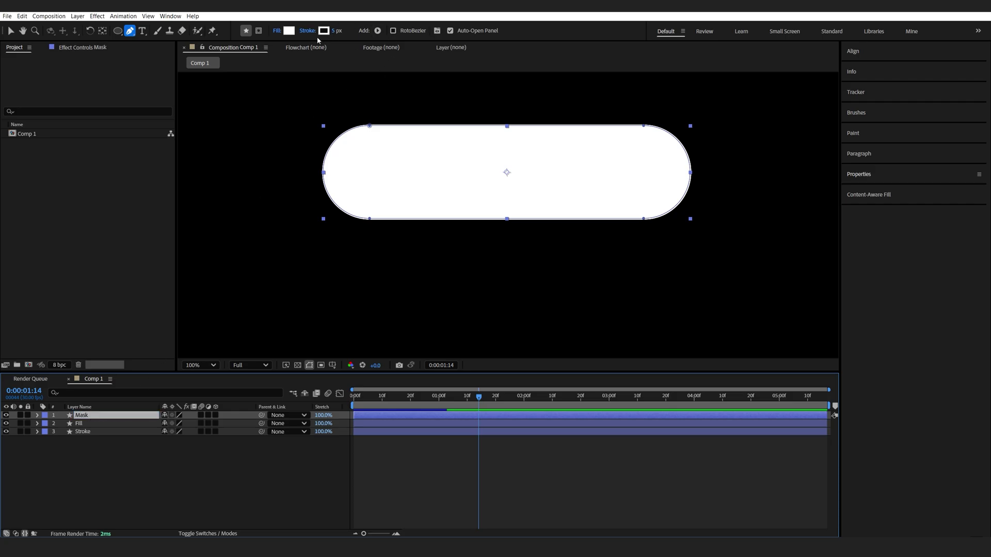
Set the Mask layer's fill color to red FF0000.
{"action": "left_click", "coordinate": [289, 31]}
{"action": "type", "text": "FF0000"}
{"action": "key", "text": "Tab"}
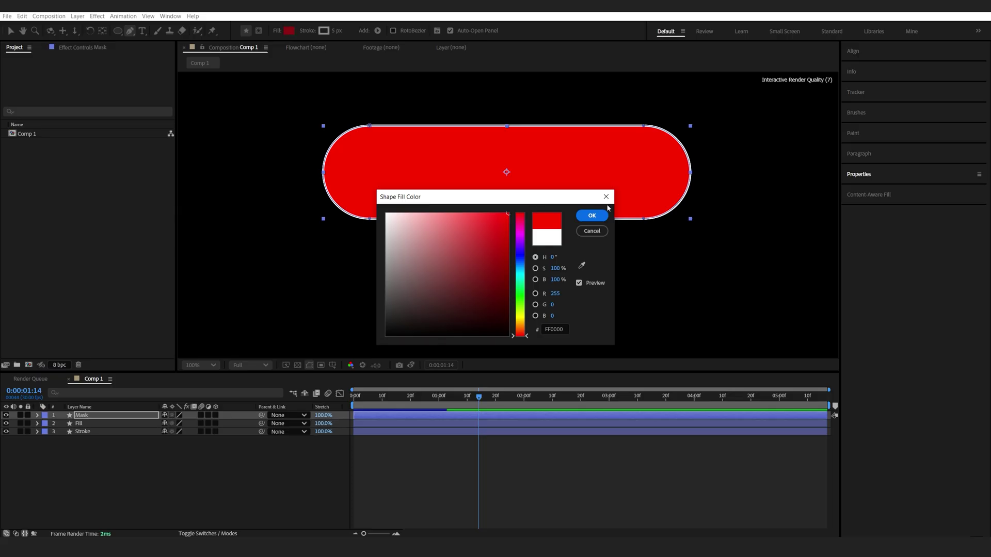
{"action": "left_click", "coordinate": [591, 215]}
Hide Stroke 1 inside the Mask layer's Ellipse 1 group.
{"action": "left_click", "coordinate": [37, 415]}
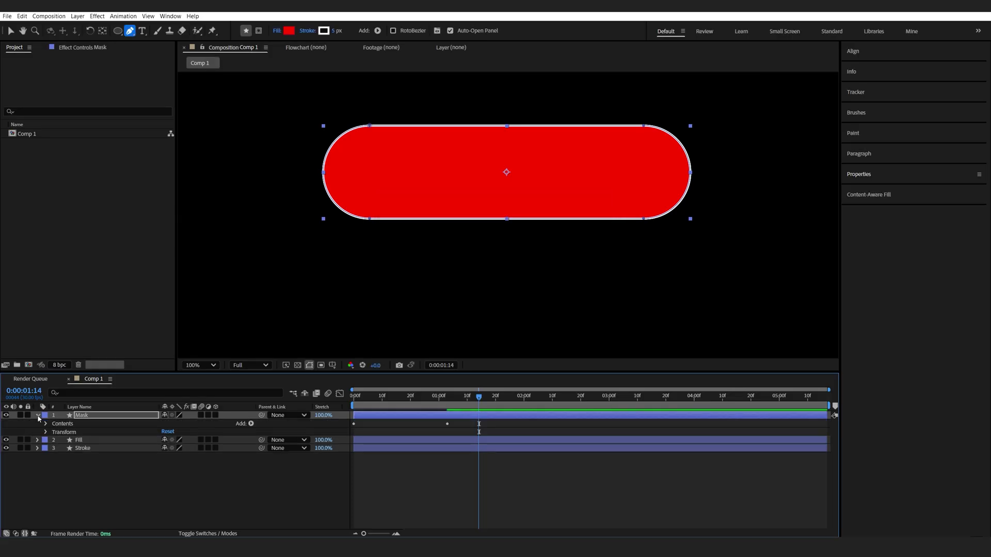
{"action": "left_click", "coordinate": [45, 424]}
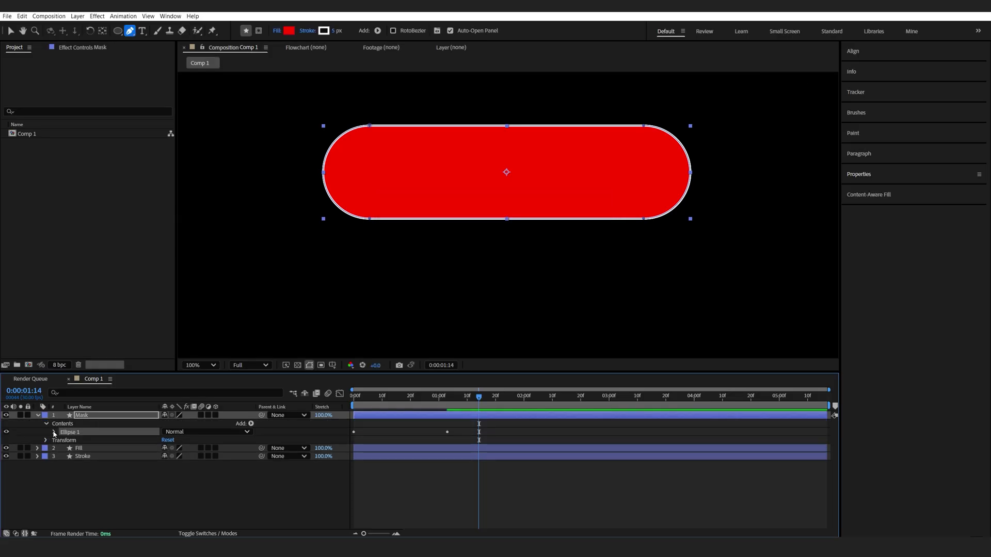
{"action": "left_click", "coordinate": [55, 433]}
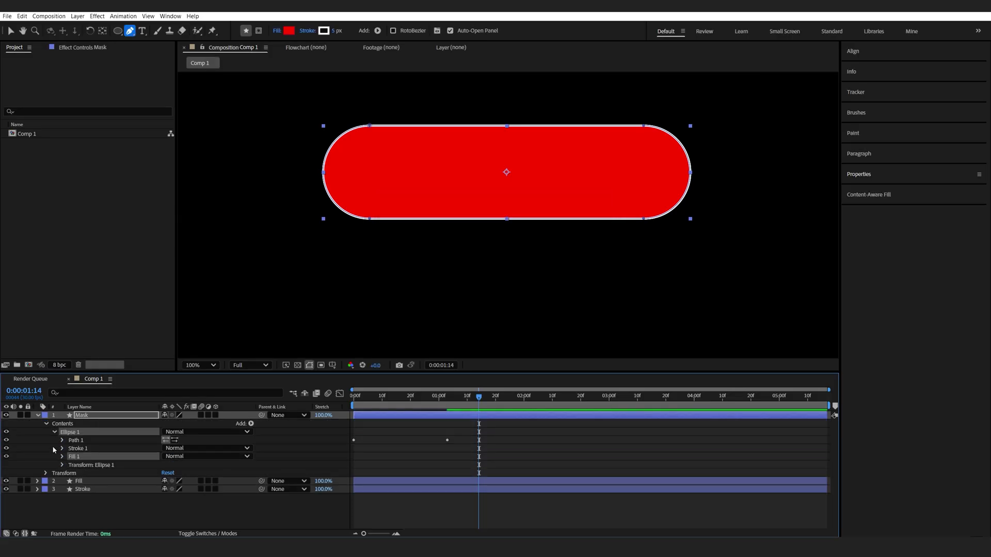
{"action": "left_click", "coordinate": [6, 448]}
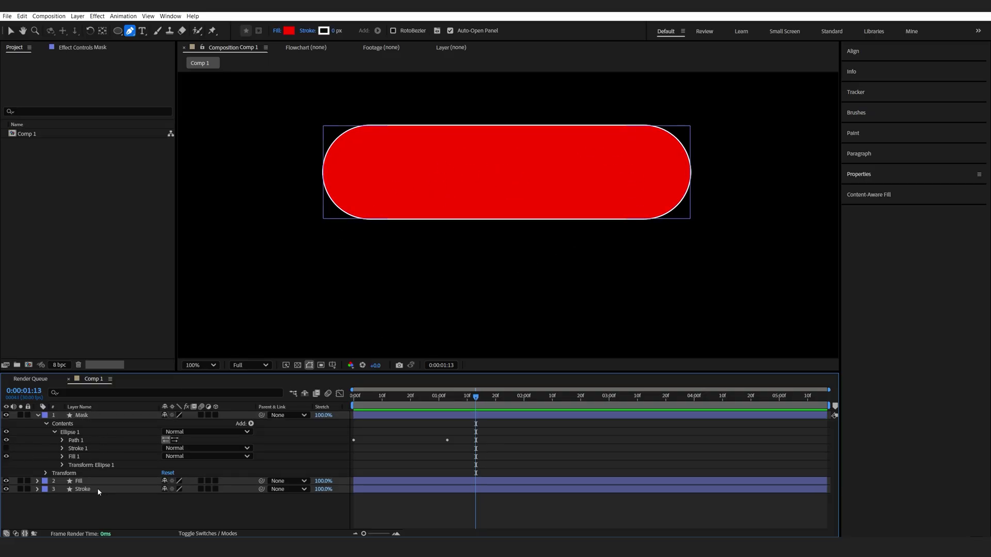
Set the Mask layer as the Fill layer's track matte and invert the matte.
{"action": "left_click", "coordinate": [85, 484]}
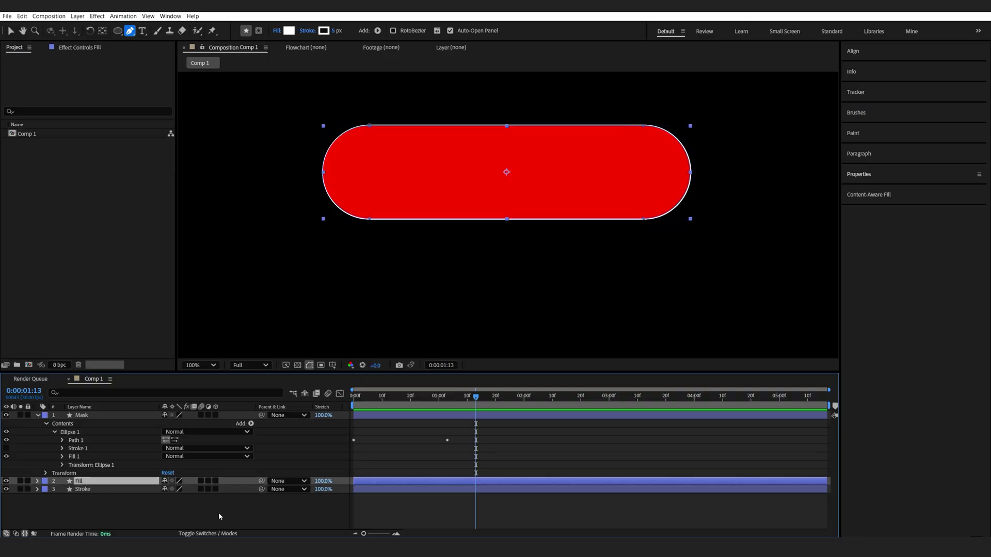
{"action": "left_click", "coordinate": [205, 535]}
{"action": "left_click_drag", "start_coordinate": [205, 485], "coordinate": [91, 416]}
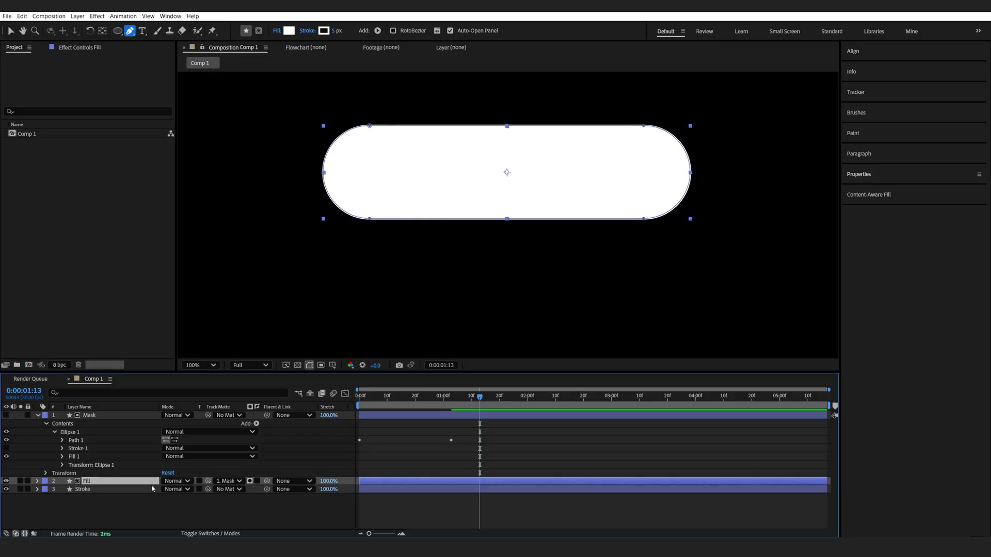
{"action": "left_click", "coordinate": [257, 482]}
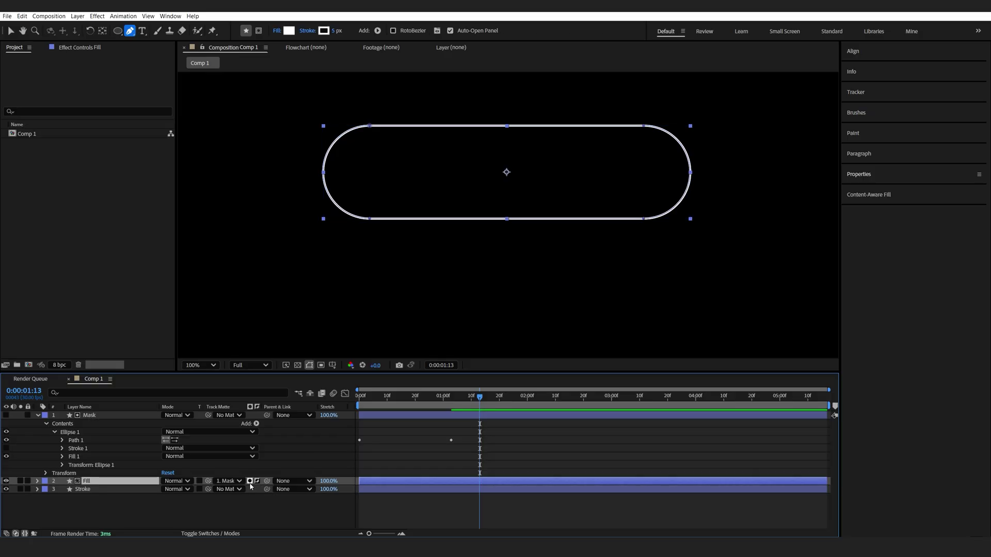
Solo the Fill layer and apply the Fast Box Blur effect to the Mask layer.
{"action": "left_click", "coordinate": [21, 481]}
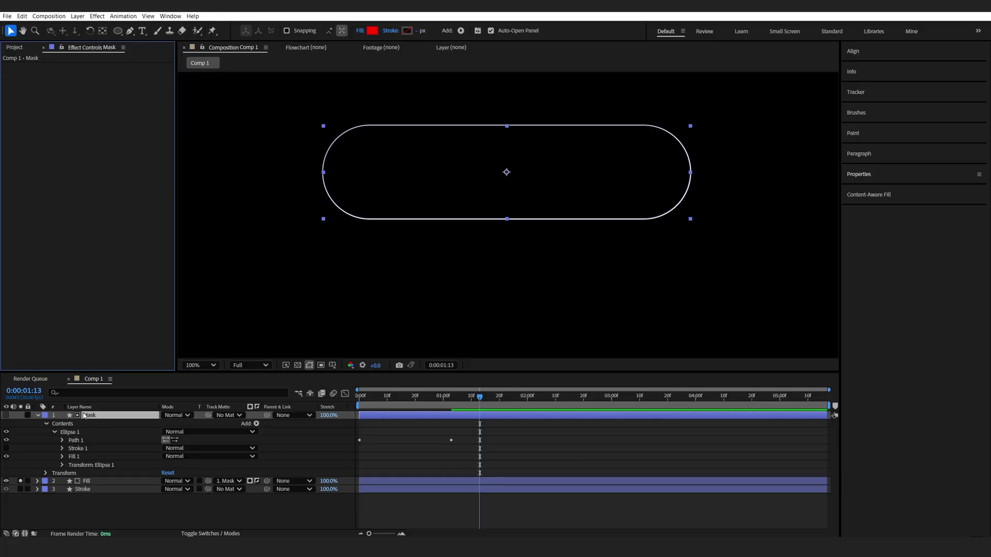
{"action": "left_click", "coordinate": [84, 415]}
{"action": "key", "text": "ctrl+space"}
{"action": "type", "text": "fas"}
{"action": "left_click", "coordinate": [54, 428]}
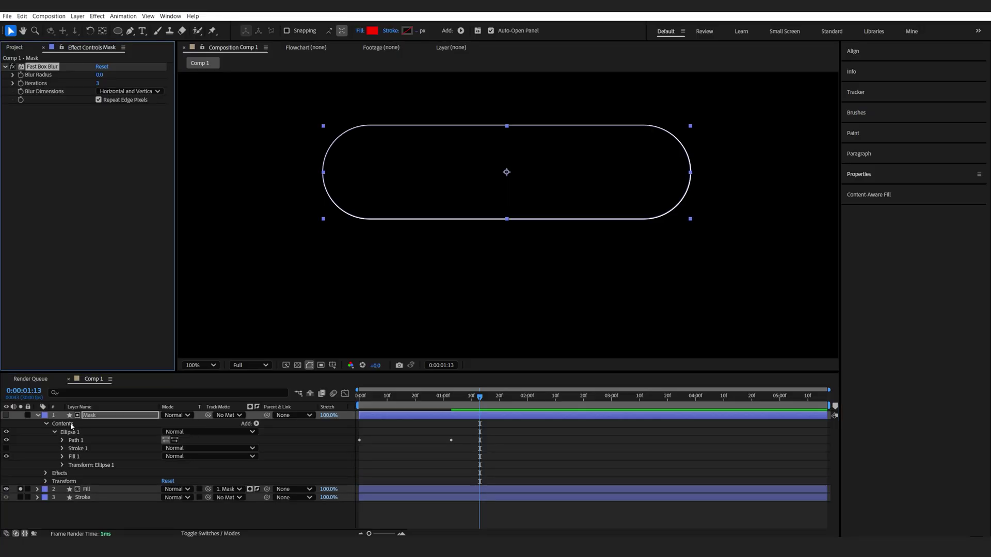
Set the Mask's Fast Box Blur radius to 15 and preview the glowing morph from the start.
{"action": "left_click_drag", "start_coordinate": [101, 75], "coordinate": [113, 76]}
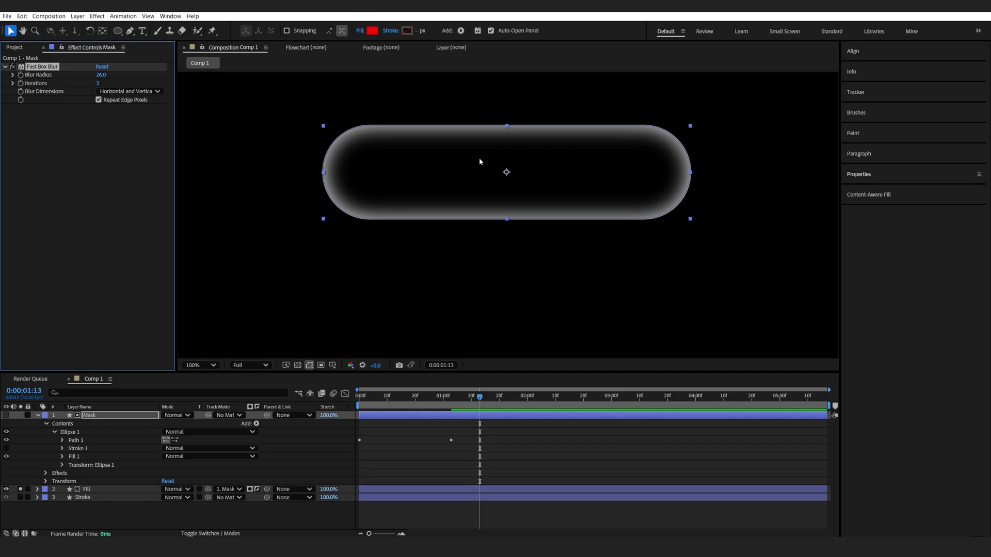
{"action": "left_click", "coordinate": [101, 76]}
{"action": "key", "text": "Return"}
{"action": "left_click", "coordinate": [480, 447]}
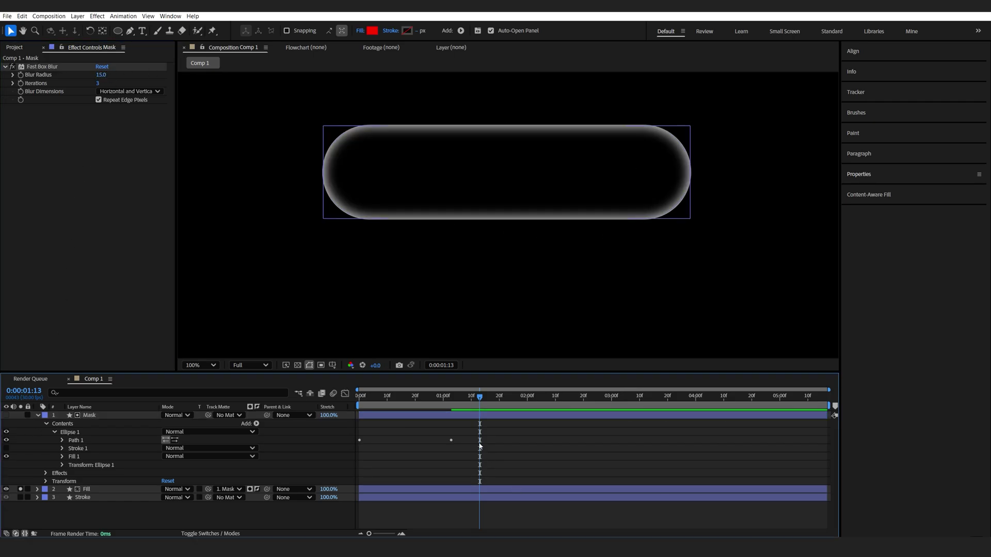
{"action": "left_click_drag", "start_coordinate": [464, 397], "coordinate": [360, 403]}
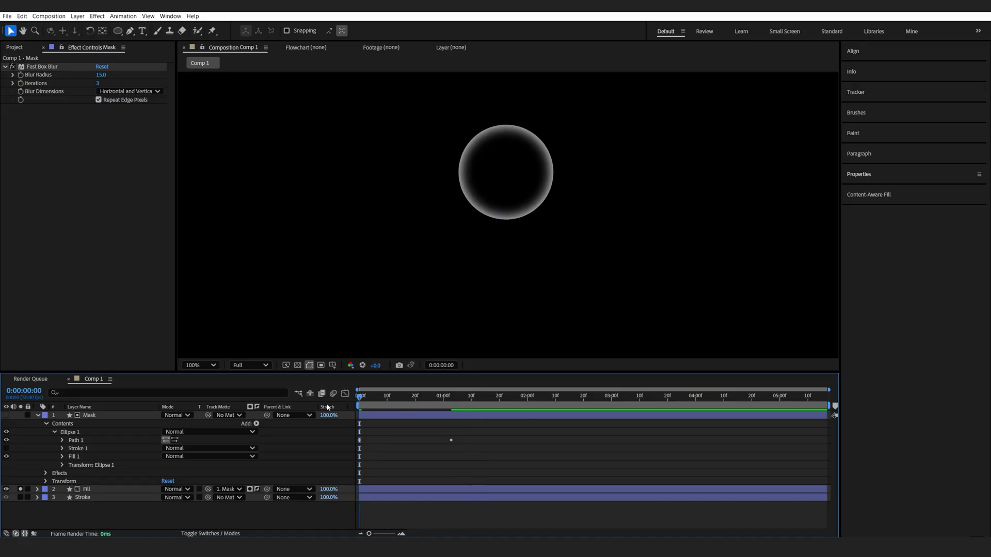
{"action": "key", "text": "space"}
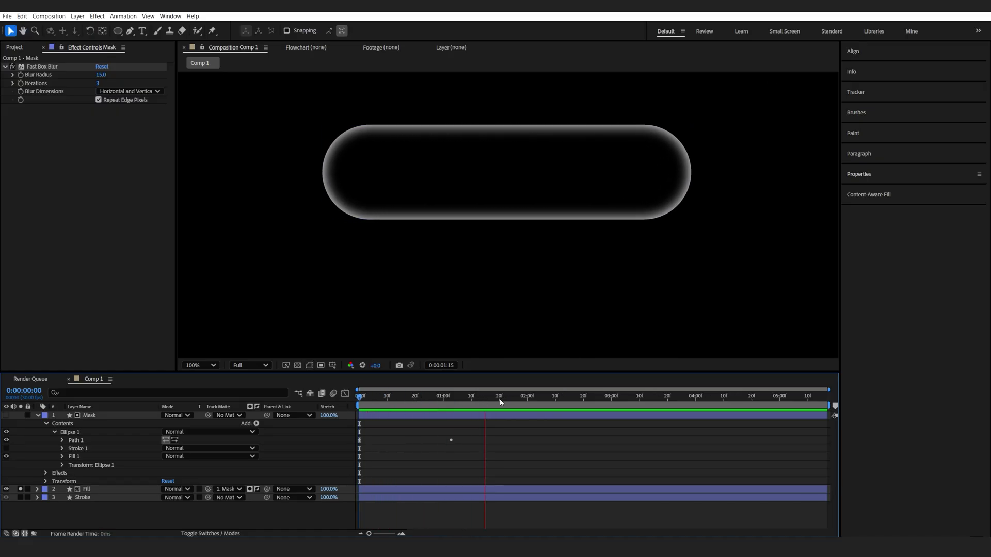
{"action": "left_click", "coordinate": [518, 401]}
Turn off the Fill layer's solo and pre-compose the Mask, Fill and Stroke layers as Shape.
{"action": "left_click", "coordinate": [107, 413]}
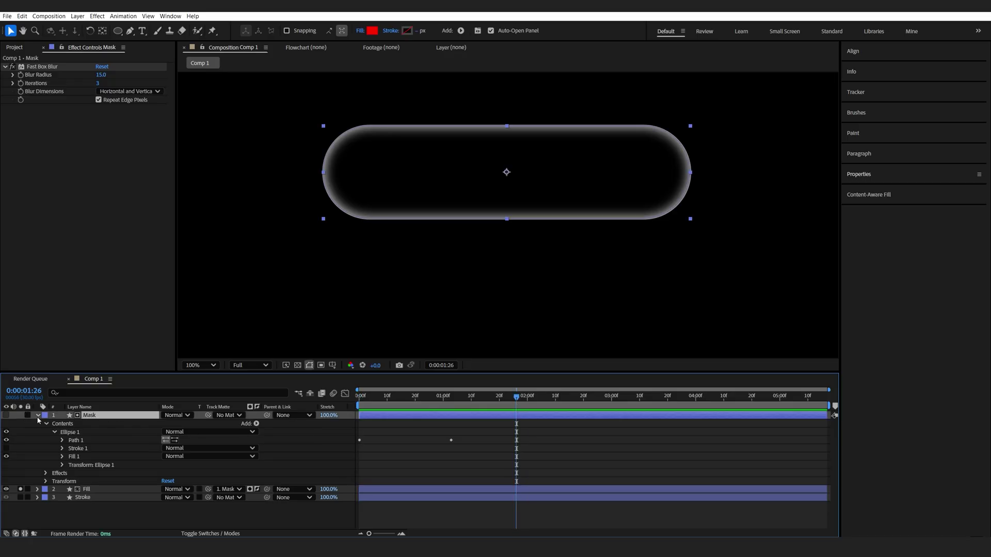
{"action": "left_click", "coordinate": [38, 415]}
{"action": "key", "text": "ctrl+a"}
{"action": "key", "text": "ctrl+shift+c"}
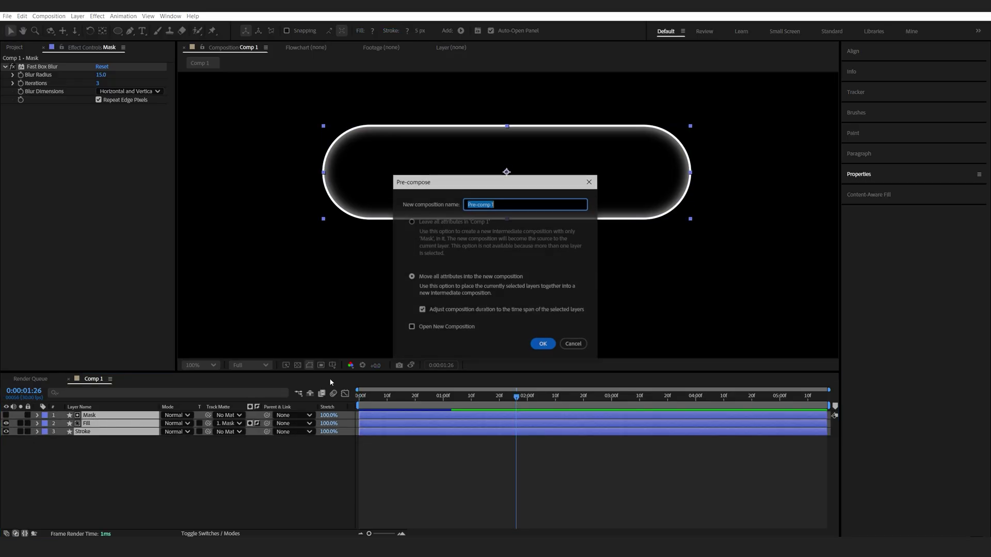
{"action": "type", "text": "Shape"}
{"action": "key", "text": "Return"}
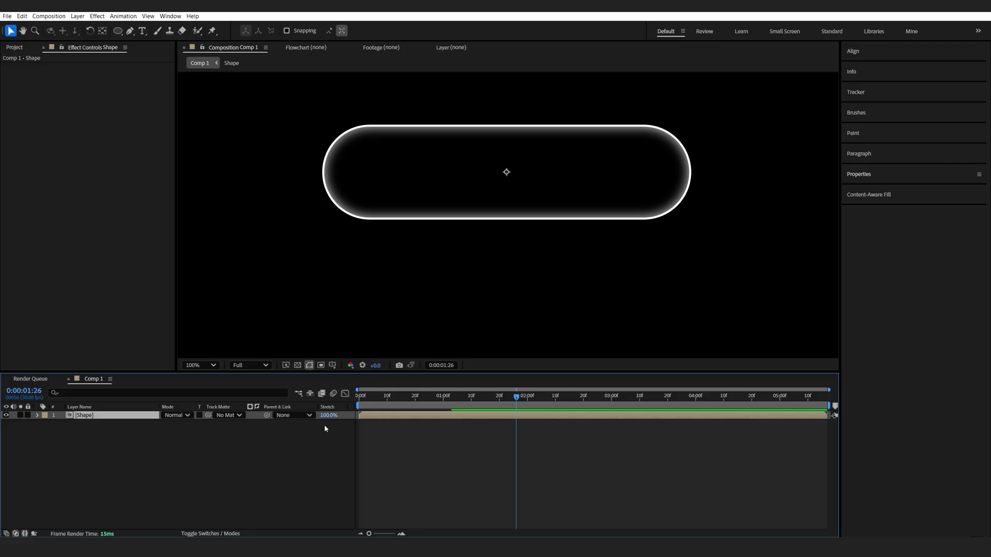
Create a new 1920 x 1080 solid named Grad above the Shape layer.
{"action": "left_click", "coordinate": [292, 458]}
{"action": "key", "text": "Tab"}
{"action": "right_click", "coordinate": [245, 436]}
{"action": "mouse_move", "coordinate": [292, 342]}
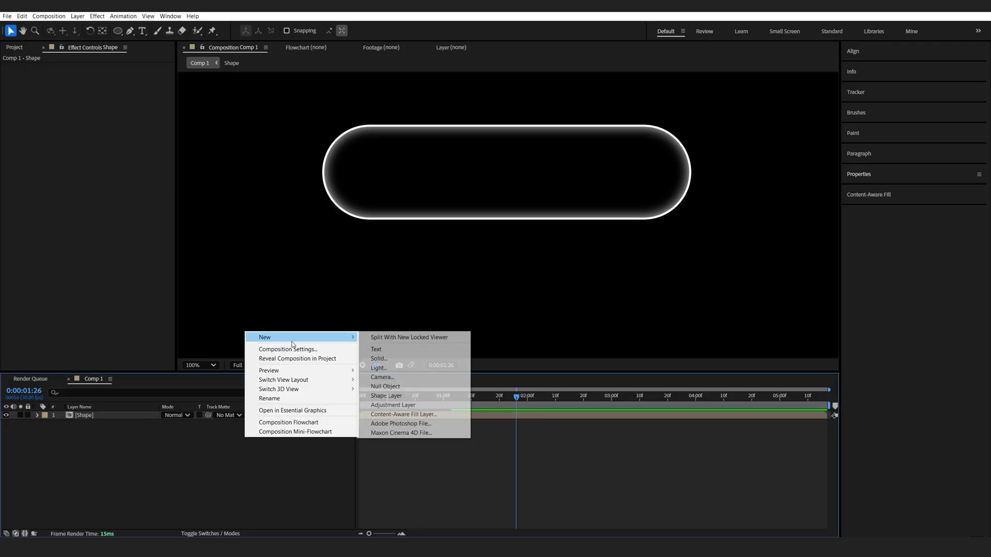
{"action": "left_click", "coordinate": [387, 360]}
{"action": "type", "text": "Grad"}
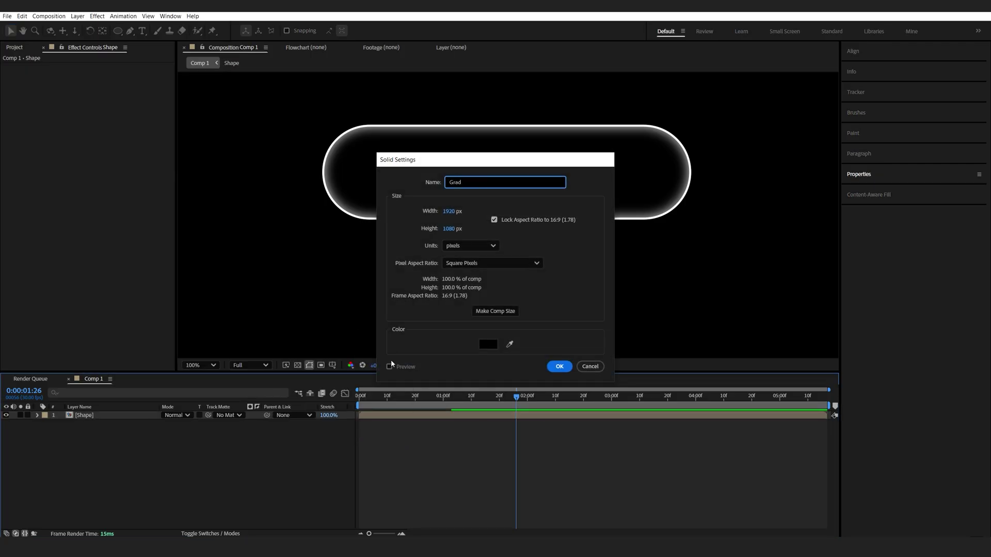
{"action": "key", "text": "Return"}
Apply the 4-Color Gradient effect to the Grad solid and change Color 1 to green.
{"action": "key", "text": "ctrl+space"}
{"action": "type", "text": "4"}
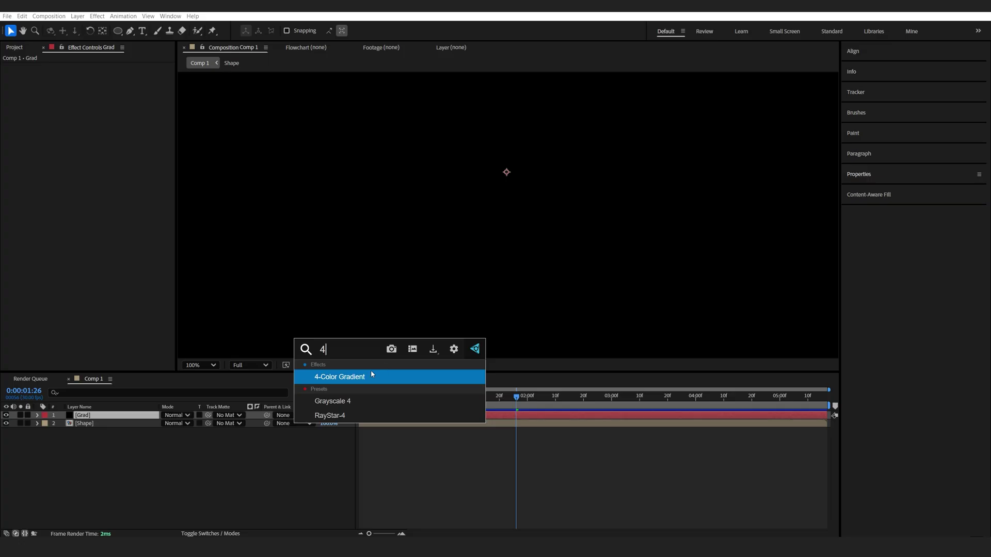
{"action": "left_click", "coordinate": [349, 380]}
{"action": "key", "text": "comma"}
{"action": "left_click", "coordinate": [100, 91]}
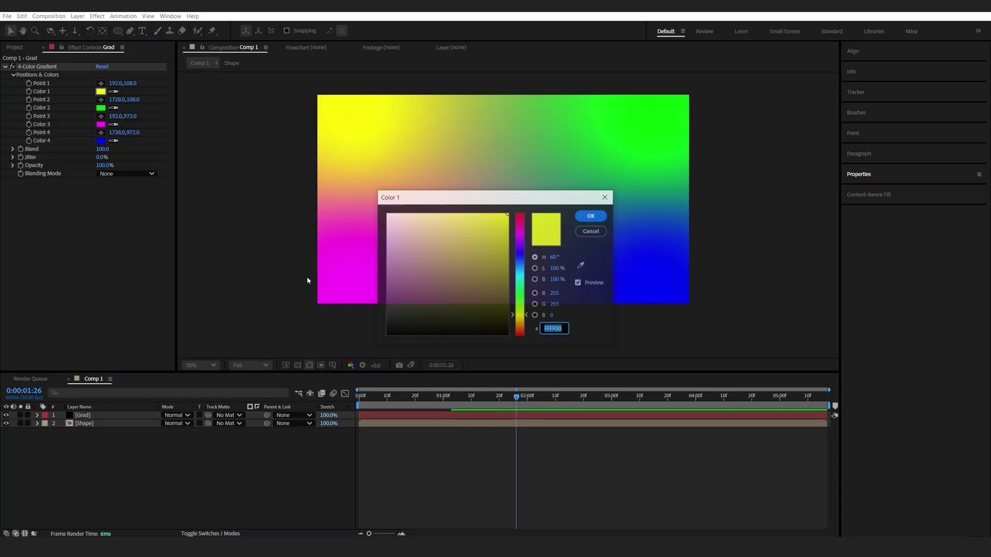
{"action": "left_click_drag", "start_coordinate": [515, 296], "coordinate": [516, 284]}
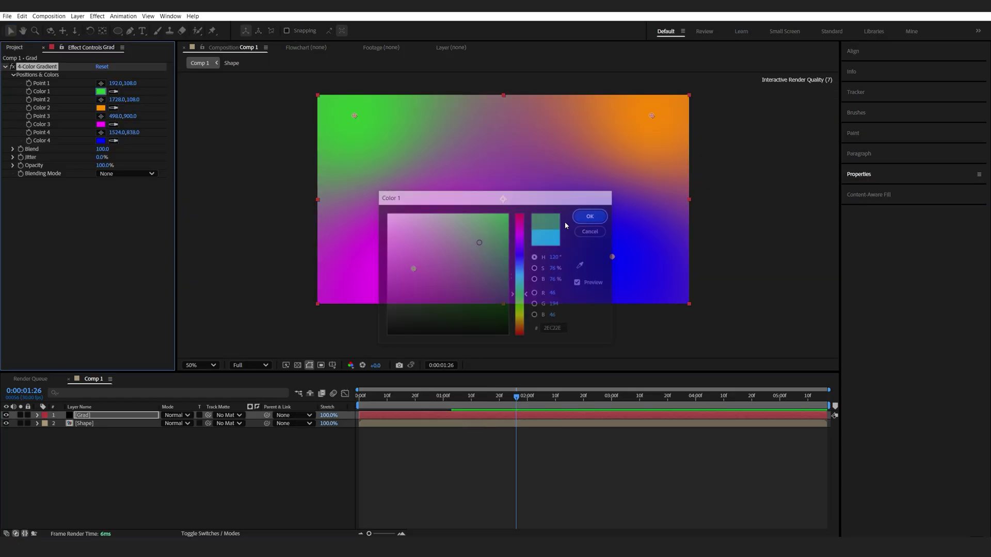
Add the expression wiggle(0.5,1000) to Point 1 of the 4-Color Gradient and copy it.
{"action": "left_click", "coordinate": [29, 83], "text": "alt"}
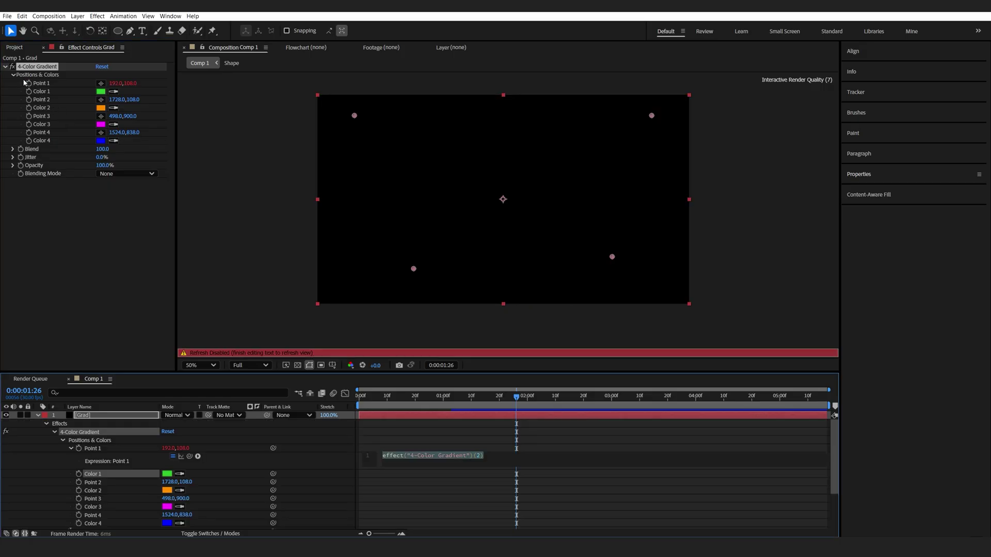
{"action": "type", "text": "wiggle"}
{"action": "key", "text": "Return"}
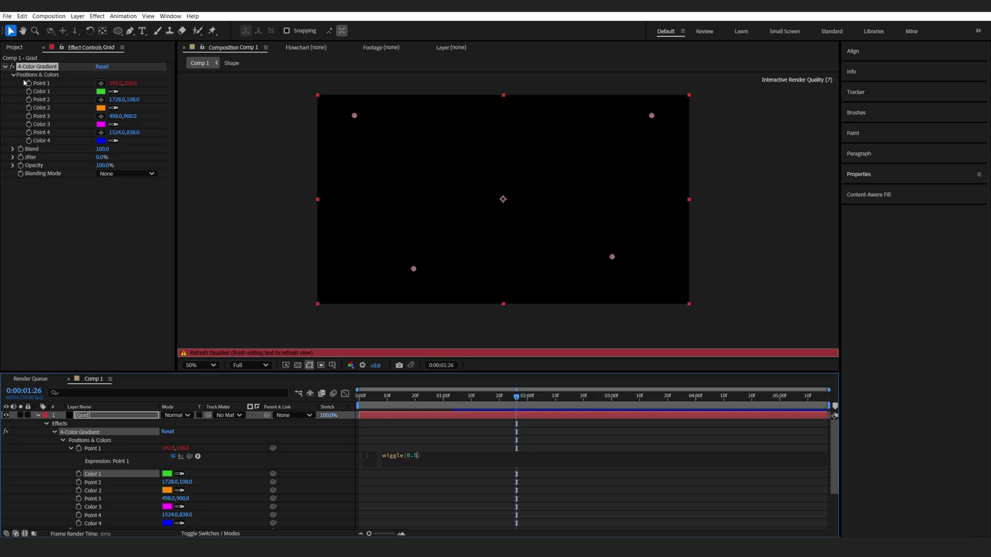
{"action": "type", "text": "0.5,1000"}
{"action": "key", "text": "ctrl+a"}
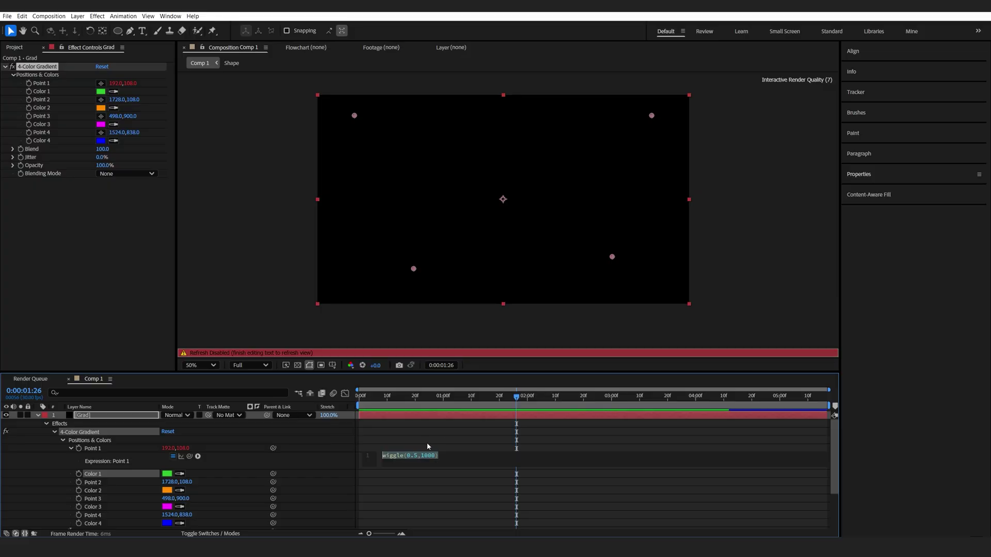
Apply the wiggle(0.5,1000) expression to Points 2, 3 and 4 of the gradient and preview its movement.
{"action": "left_click", "coordinate": [28, 100], "text": "alt"}
{"action": "key", "text": "ctrl+v"}
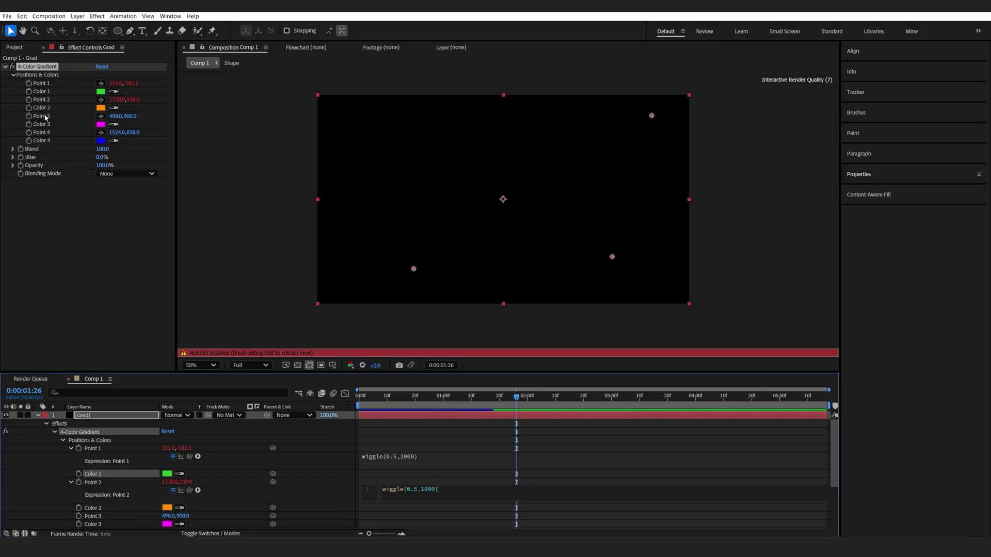
{"action": "left_click", "coordinate": [29, 116], "text": "alt"}
{"action": "key", "text": "ctrl+v"}
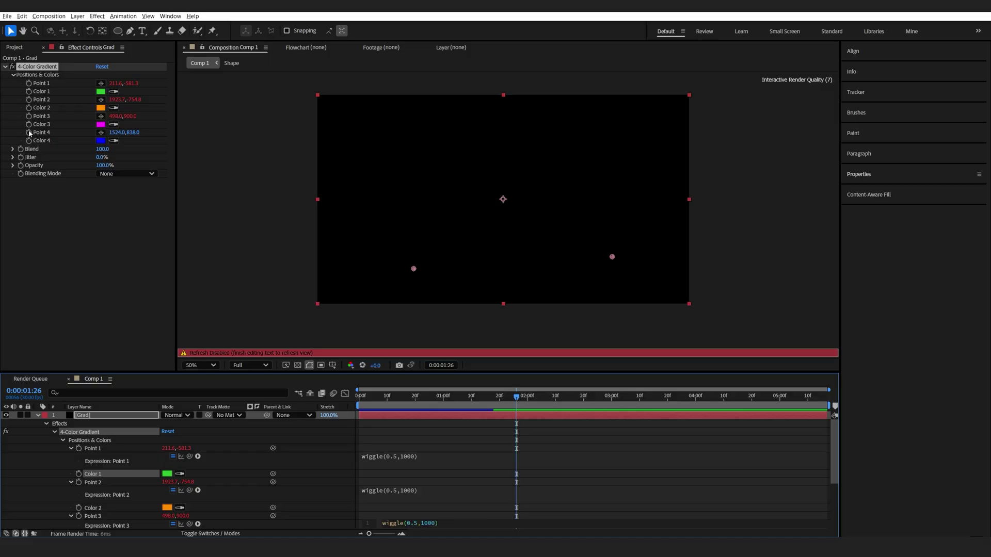
{"action": "left_click", "coordinate": [29, 132], "text": "alt"}
{"action": "key", "text": "space"}
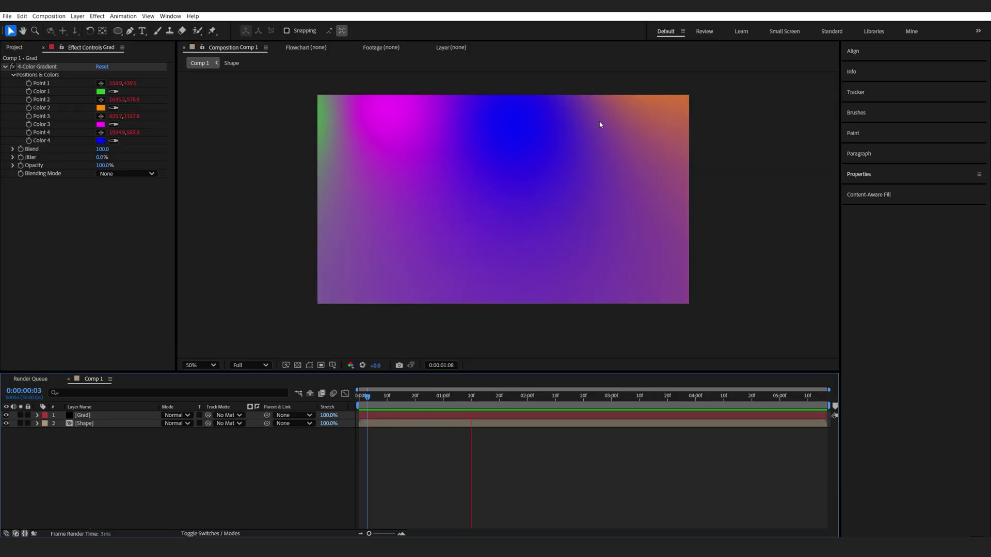
{"action": "left_click", "coordinate": [598, 398]}
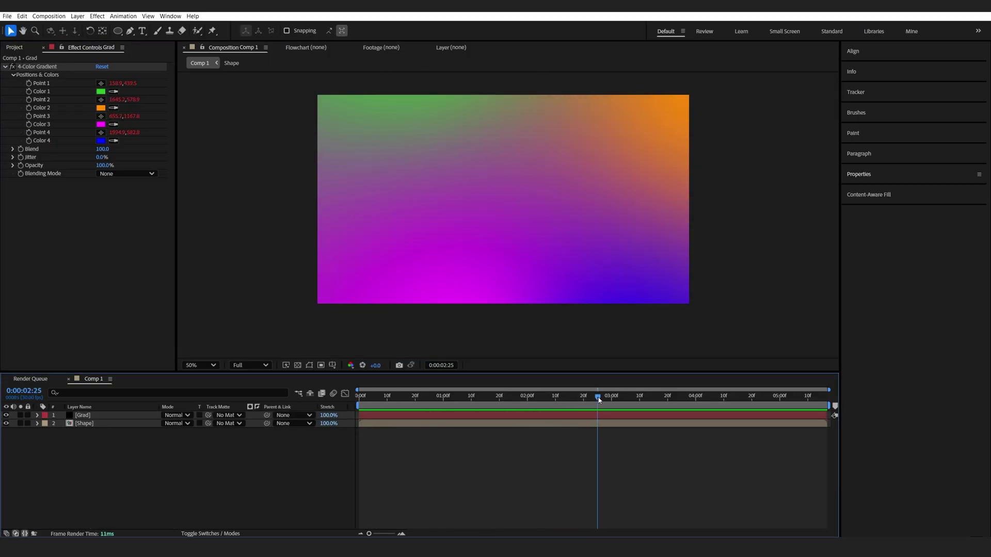
Set the Shape layer as the Grad layer's track matte and preview the coloured morph from near the start.
{"action": "left_click", "coordinate": [85, 416]}
{"action": "left_click_drag", "start_coordinate": [208, 415], "coordinate": [112, 426]}
{"action": "left_click_drag", "start_coordinate": [598, 396], "coordinate": [387, 396]}
{"action": "scroll", "coordinate": [441, 281], "scroll_direction": "up", "scroll_amount": 1}
{"action": "key", "text": "space"}
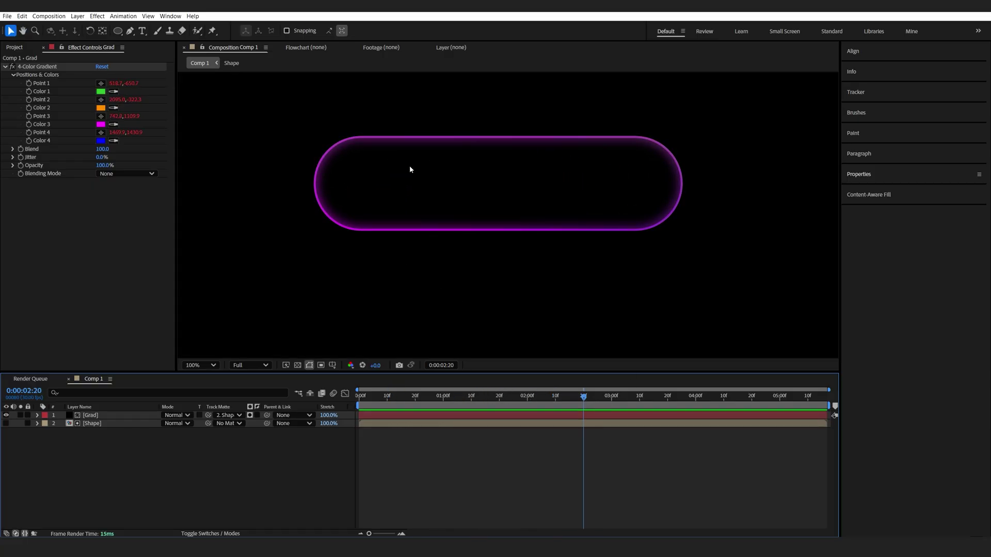
Set the Fast Box Blur radius of the Mask layer inside the Shape composition to 25 and preview Comp 1.
{"action": "double_click", "coordinate": [92, 424]}
{"action": "left_click", "coordinate": [98, 416]}
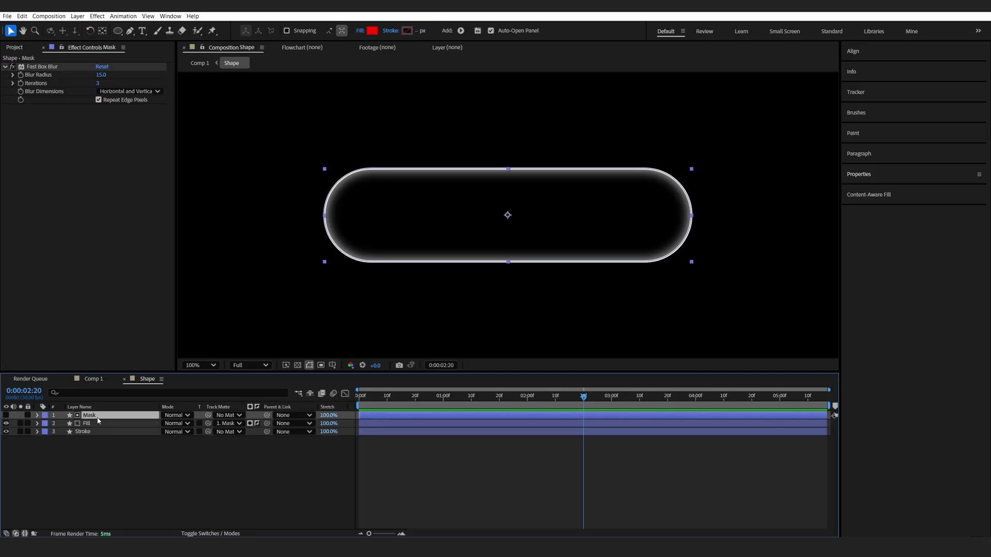
{"action": "left_click", "coordinate": [103, 74]}
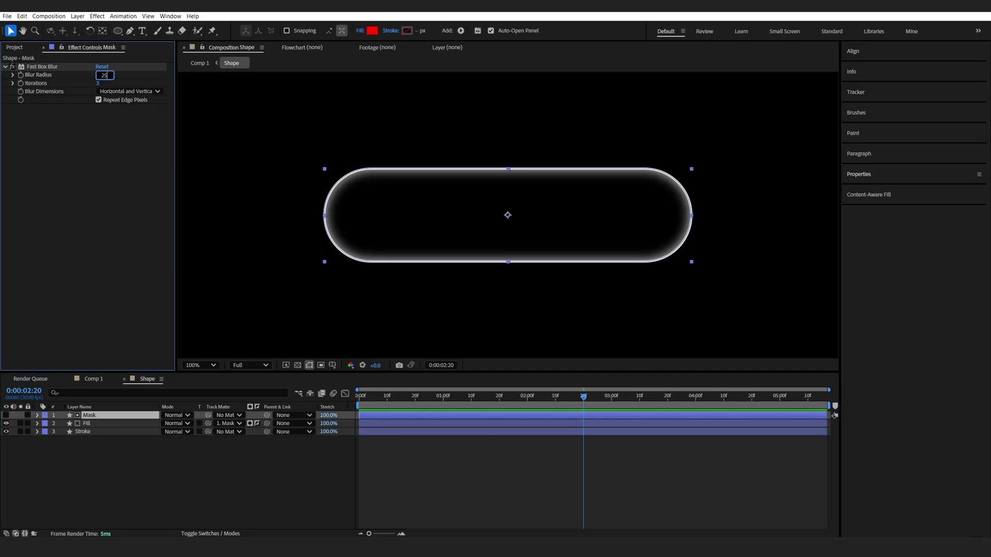
{"action": "key", "text": "Return"}
{"action": "left_click", "coordinate": [95, 379]}
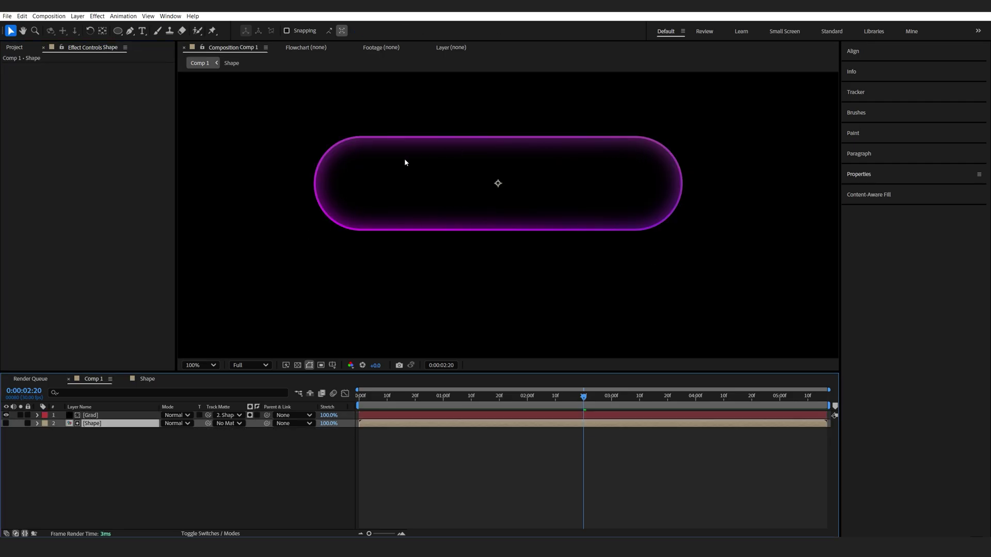
{"action": "key", "text": "space"}
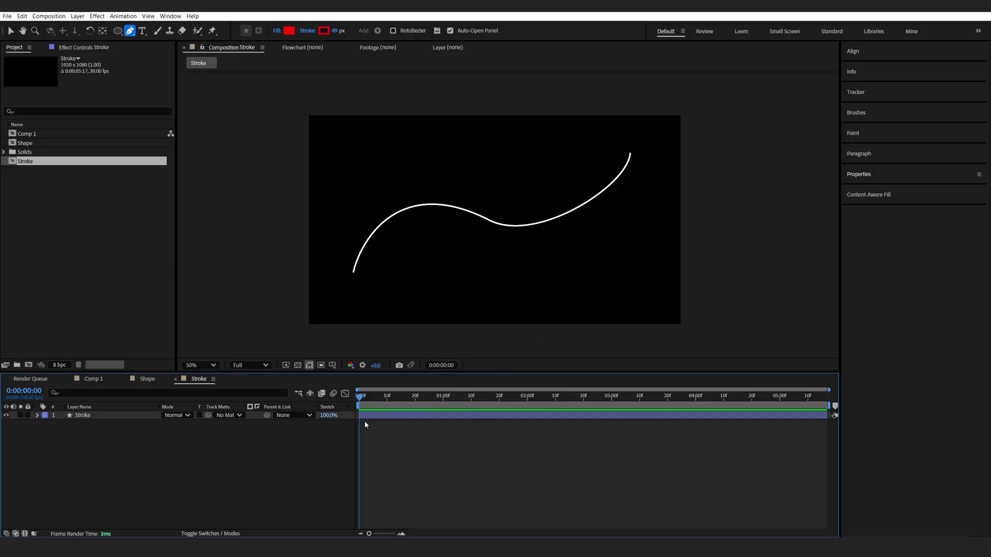
Add Trim Paths to the Stroke layer's curve and keyframe its End at 0% at 0:00:00:00.
{"action": "left_click", "coordinate": [37, 416]}
{"action": "left_click", "coordinate": [257, 424]}
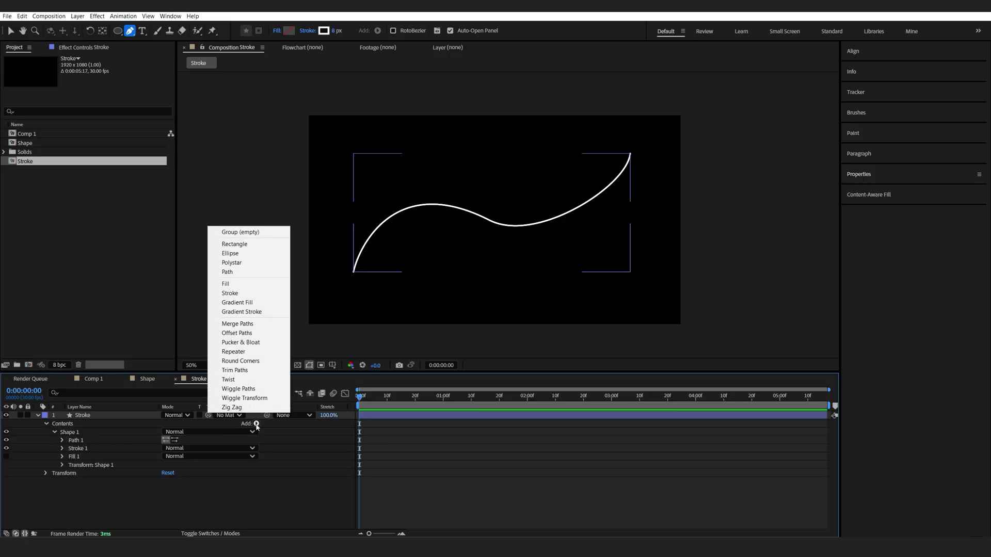
{"action": "left_click", "coordinate": [240, 380]}
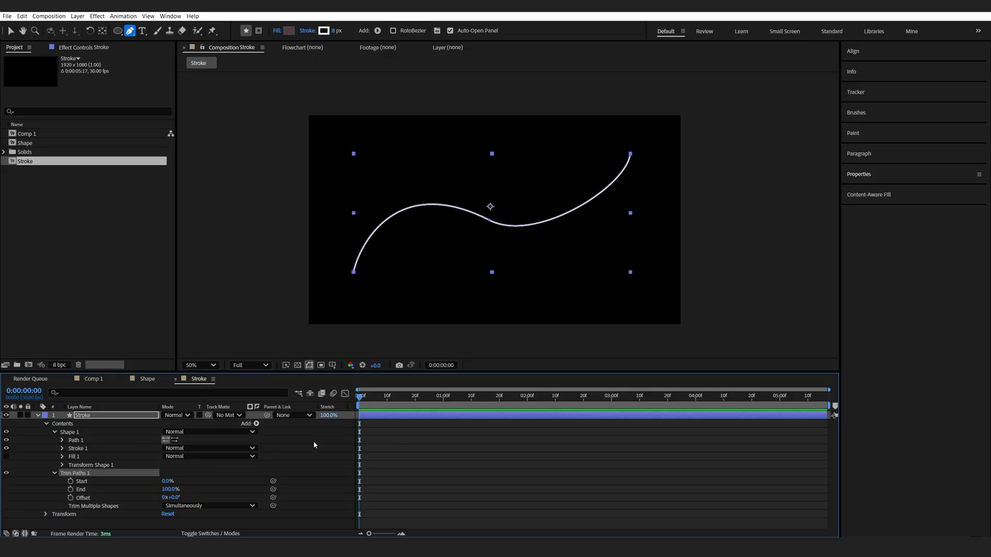
{"action": "left_click", "coordinate": [172, 490]}
{"action": "type", "text": "0"}
{"action": "key", "text": "Return"}
{"action": "left_click", "coordinate": [71, 489]}
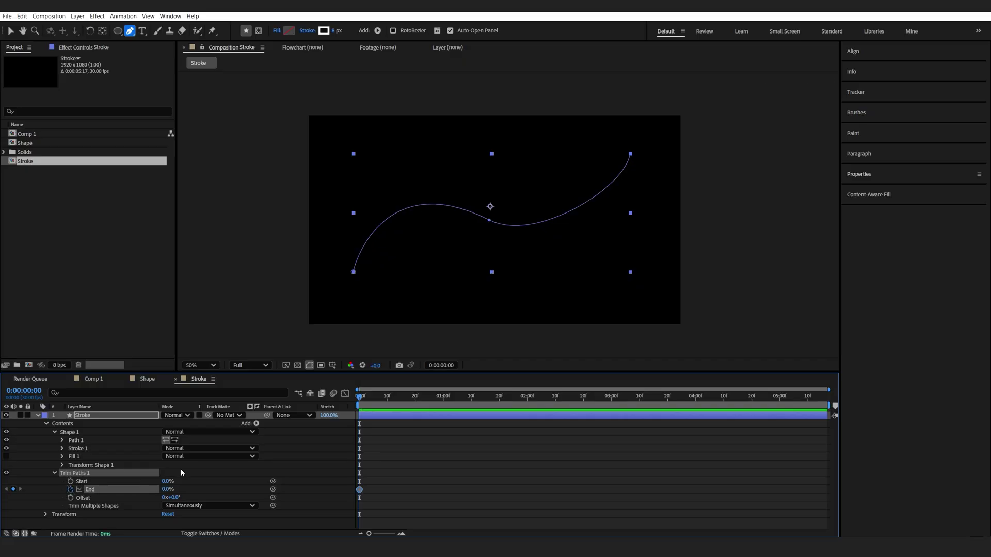
Keyframe the Trim Paths End at 100% at 0:00:01:19.
{"action": "left_click_drag", "start_coordinate": [473, 397], "coordinate": [497, 398]}
{"action": "left_click", "coordinate": [167, 490]}
{"action": "type", "text": "100"}
{"action": "key", "text": "Return"}
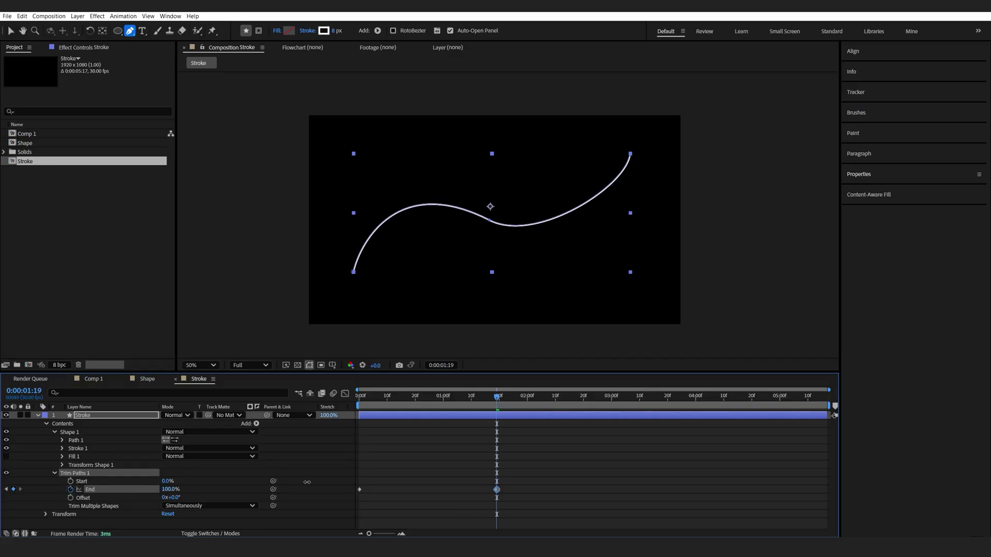
Keyframe the Trim Paths Start at 0% at 0:00:02:22 and at 100% at 0:00:04:15.
{"action": "left_click_drag", "start_coordinate": [607, 398], "coordinate": [591, 406]}
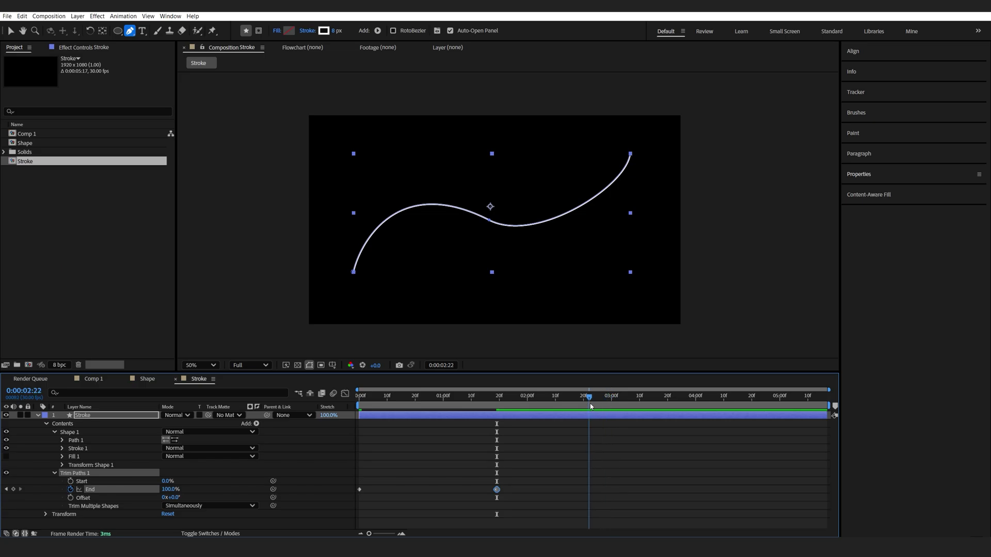
{"action": "left_click", "coordinate": [71, 481]}
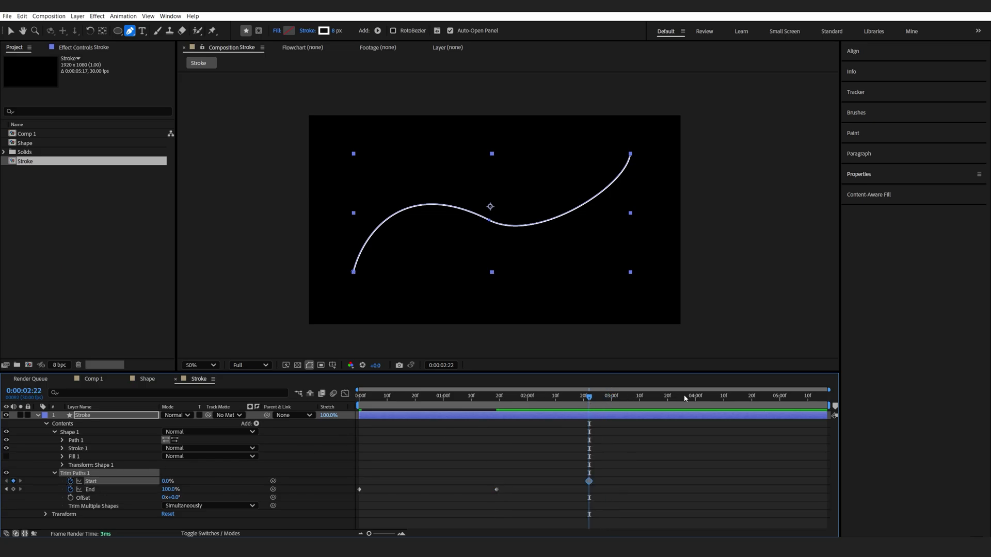
{"action": "left_click_drag", "start_coordinate": [717, 397], "coordinate": [738, 397]}
{"action": "left_click", "coordinate": [168, 481]}
{"action": "type", "text": "100"}
{"action": "key", "text": "Return"}
Apply Easy Ease to all Trim Paths Start and End keyframes and preview the line animation from the start.
{"action": "left_click_drag", "start_coordinate": [782, 460], "coordinate": [305, 521]}
{"action": "key", "text": "F9"}
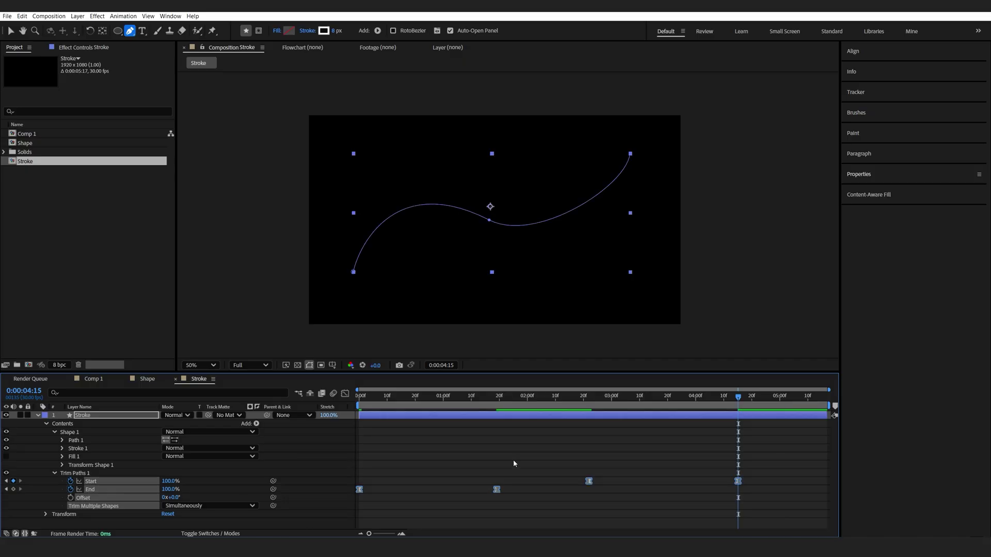
{"action": "left_click", "coordinate": [513, 464]}
{"action": "left_click_drag", "start_coordinate": [460, 396], "coordinate": [328, 399]}
{"action": "key", "text": "space"}
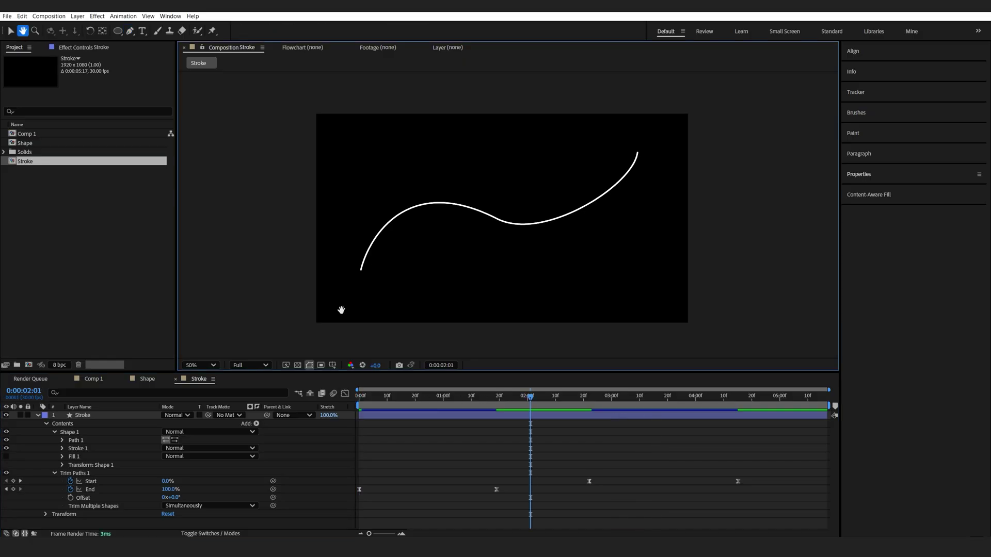
Set the Line Cap of the Stroke layer's Stroke 1 to Round Cap and collapse the layer's properties.
{"action": "left_click_drag", "start_coordinate": [340, 310], "coordinate": [340, 280]}
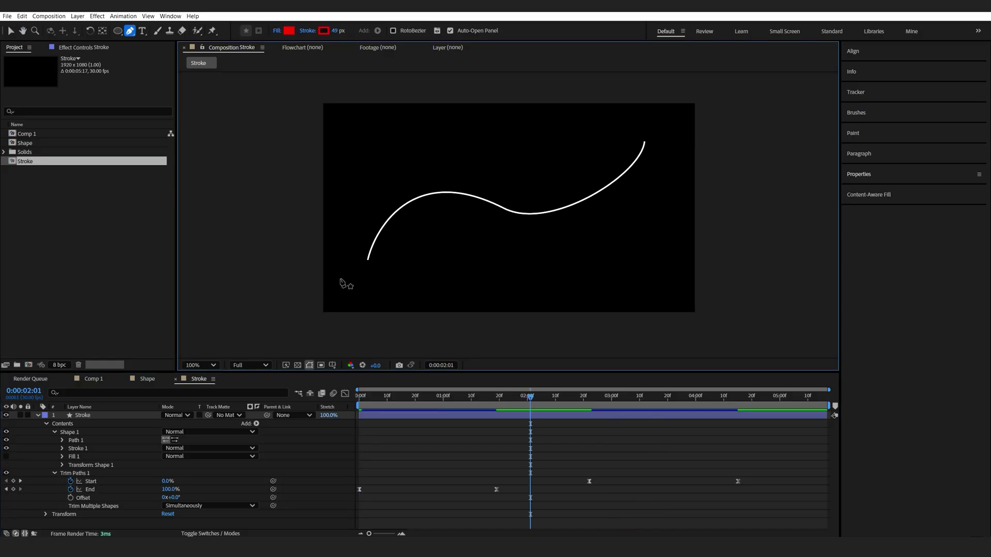
{"action": "scroll", "coordinate": [342, 284], "scroll_direction": "up", "scroll_amount": 2}
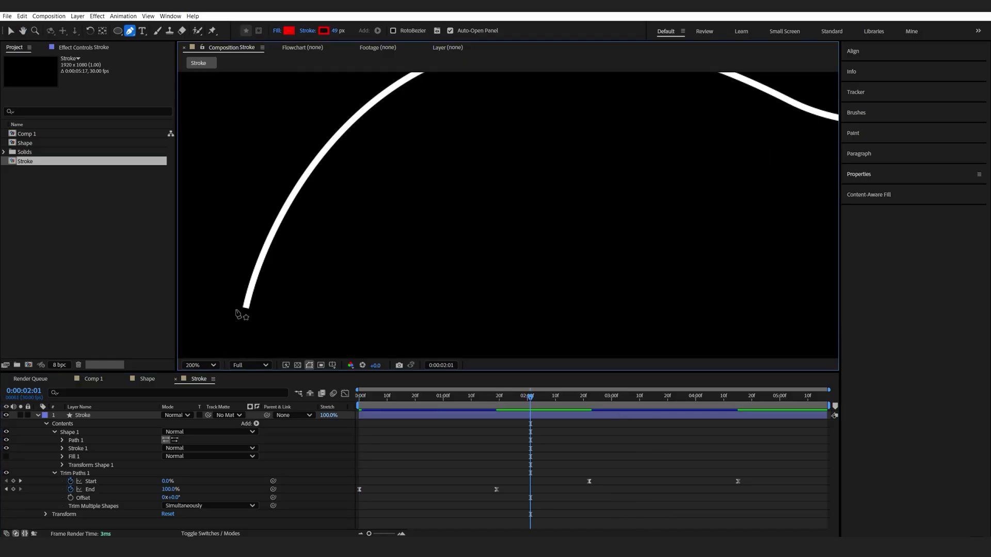
{"action": "left_click", "coordinate": [62, 449]}
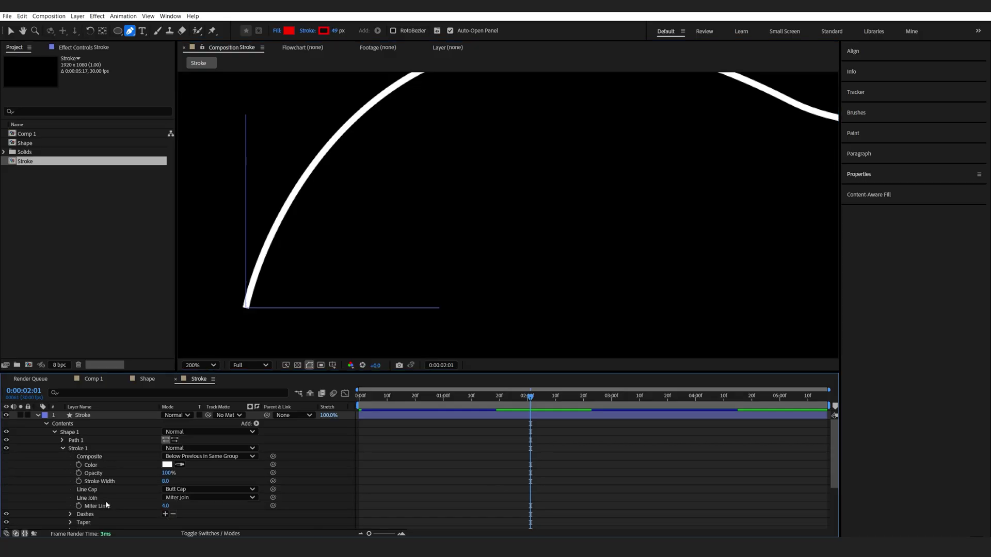
{"action": "left_click", "coordinate": [194, 489]}
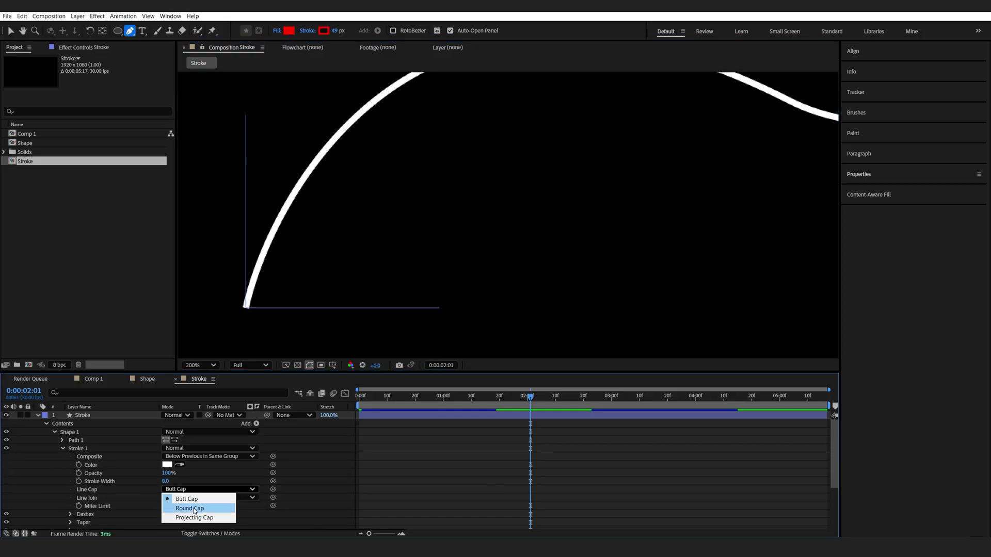
{"action": "left_click", "coordinate": [195, 509]}
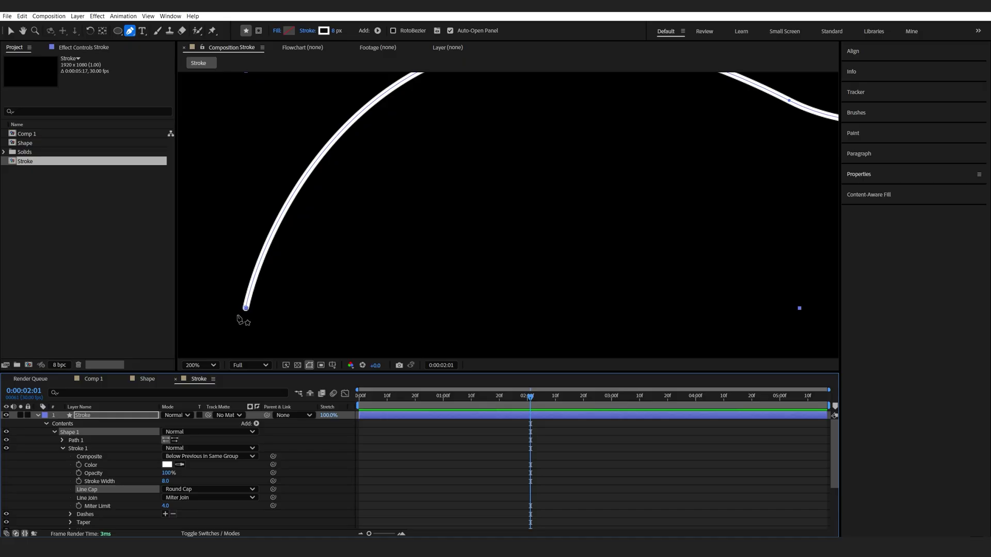
{"action": "left_click", "coordinate": [388, 431]}
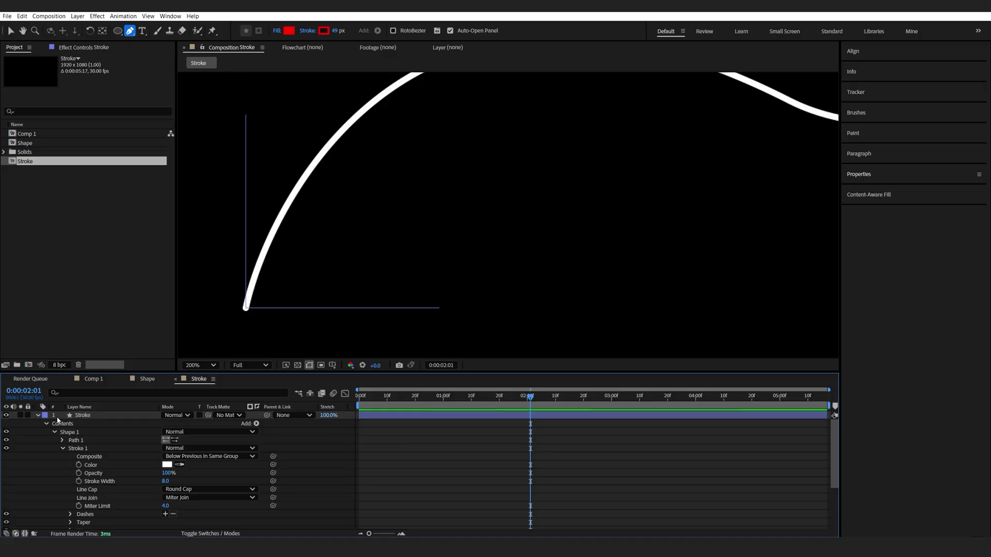
{"action": "left_click", "coordinate": [38, 415]}
Duplicate the Stroke layer and rename the copy Glow.
{"action": "scroll", "coordinate": [350, 301], "scroll_direction": "down", "scroll_amount": 1}
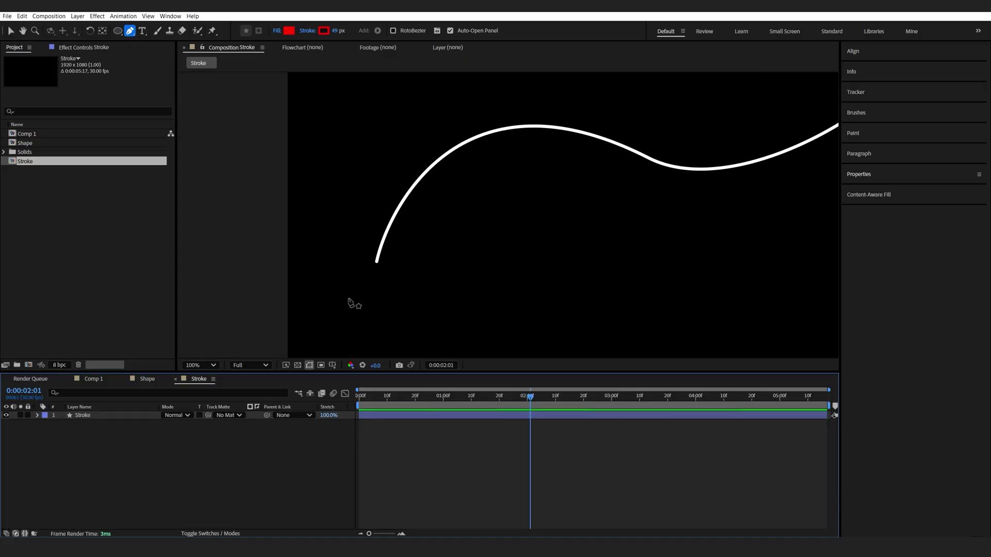
{"action": "mouse_move", "coordinate": [372, 288]}
{"action": "left_mouse_down"}
{"action": "mouse_move", "coordinate": [225, 330]}
{"action": "mouse_move", "coordinate": [324, 296]}
{"action": "left_mouse_up"}
{"action": "scroll", "coordinate": [357, 276], "scroll_direction": "down", "scroll_amount": 1}
{"action": "left_click", "coordinate": [83, 415]}
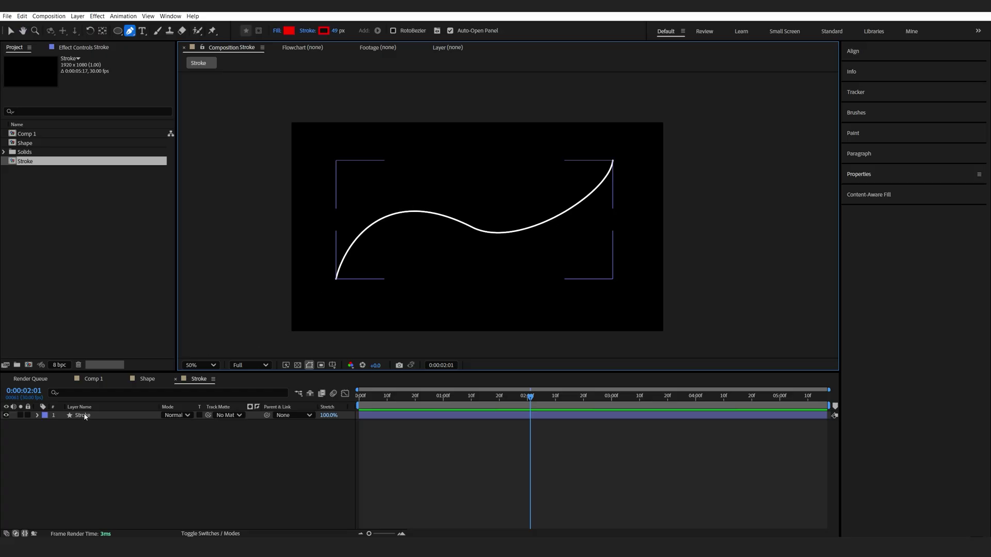
{"action": "left_click", "coordinate": [84, 416]}
{"action": "key", "text": "ctrl+d"}
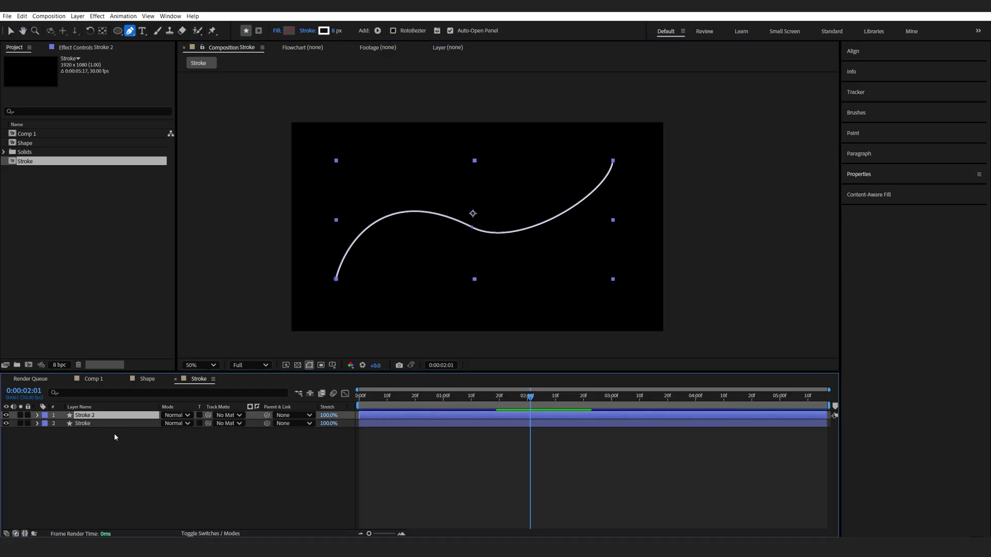
{"action": "key", "text": "Return"}
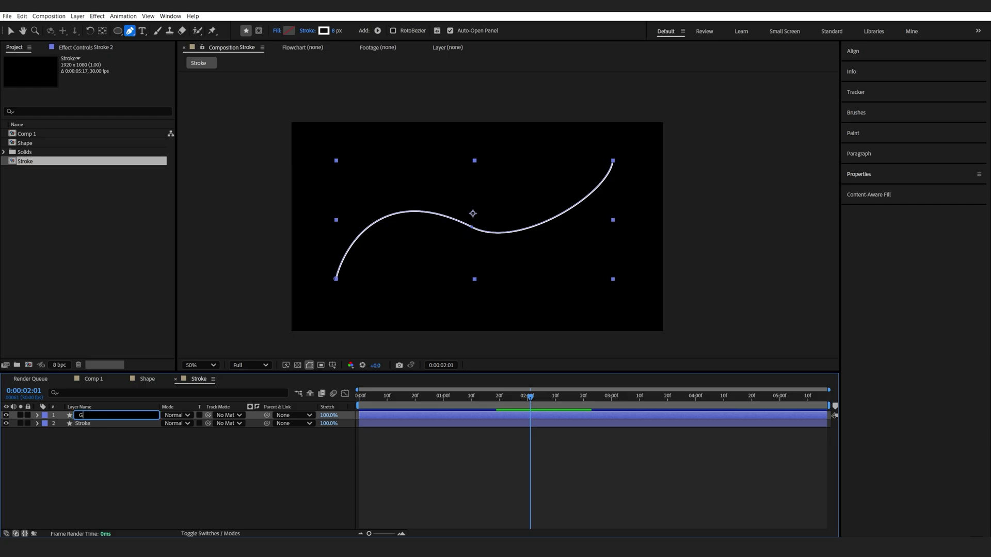
{"action": "type", "text": "Glow"}
{"action": "key", "text": "Return"}
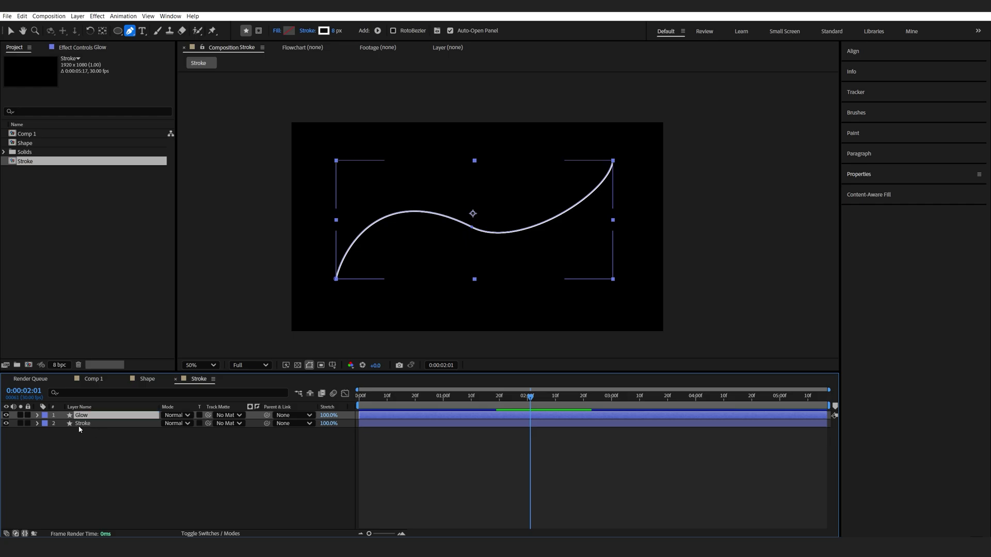
Link the Path property of the Glow layer's Path 1 to the Path property of the Stroke layer's Path 1.
{"action": "left_click", "coordinate": [36, 423]}
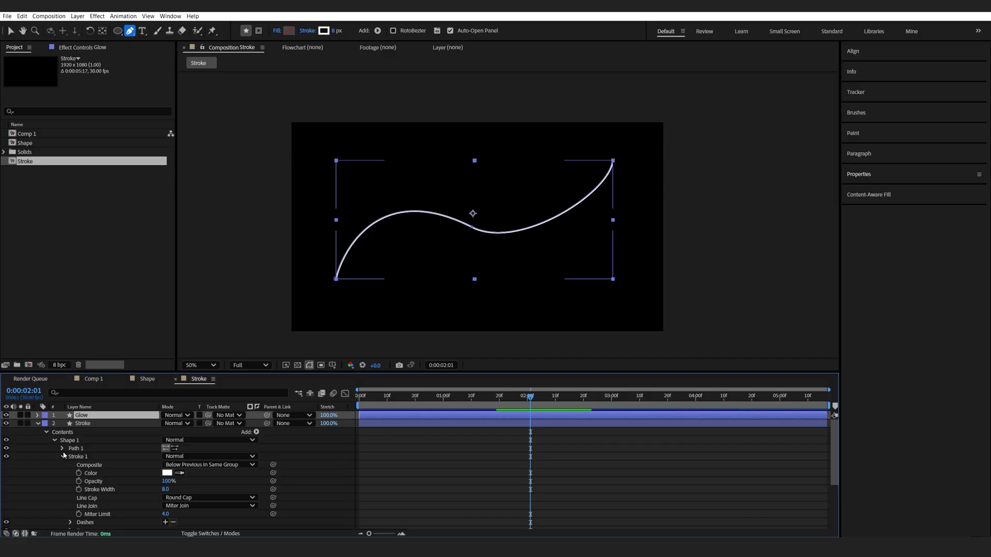
{"action": "left_click", "coordinate": [62, 457]}
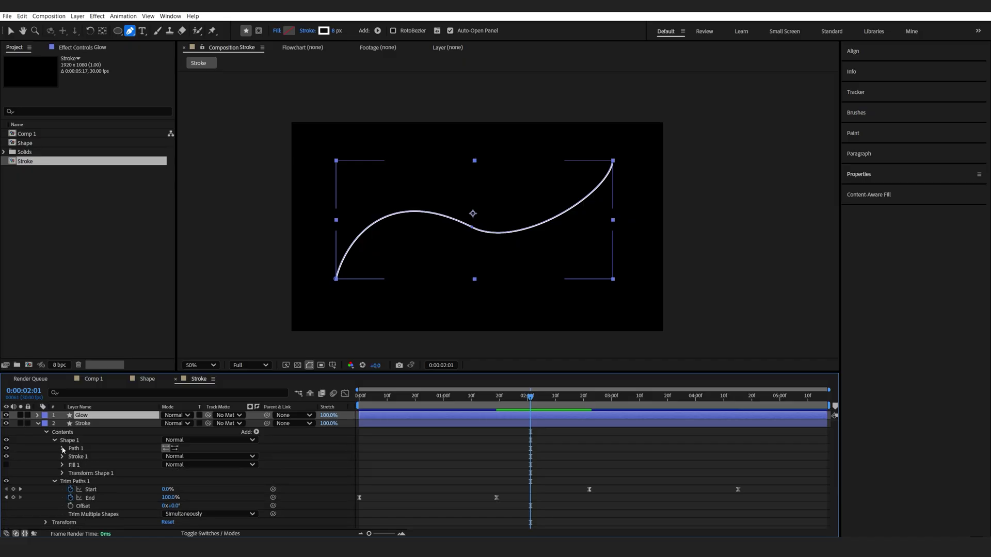
{"action": "left_click", "coordinate": [37, 416]}
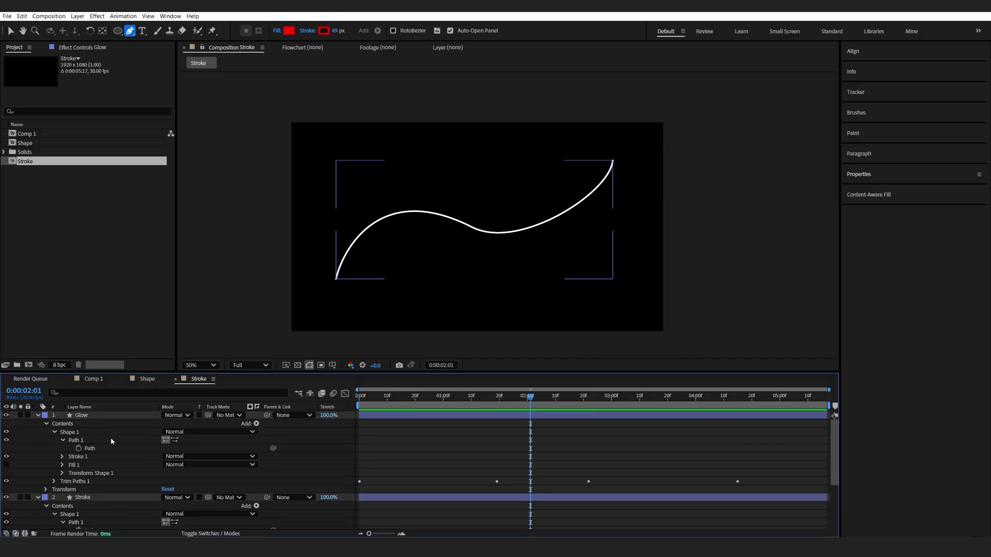
{"action": "scroll", "coordinate": [239, 453], "scroll_direction": "down", "scroll_amount": 2}
{"action": "mouse_move", "coordinate": [274, 424]}
{"action": "left_mouse_down"}
{"action": "mouse_move", "coordinate": [258, 450]}
{"action": "mouse_move", "coordinate": [88, 506]}
{"action": "left_mouse_up"}
{"action": "scroll", "coordinate": [85, 475], "scroll_direction": "up", "scroll_amount": 2}
Give the Glow layer a red stroke 62 px wide and move the layer below the Stroke layer.
{"action": "left_click", "coordinate": [103, 415]}
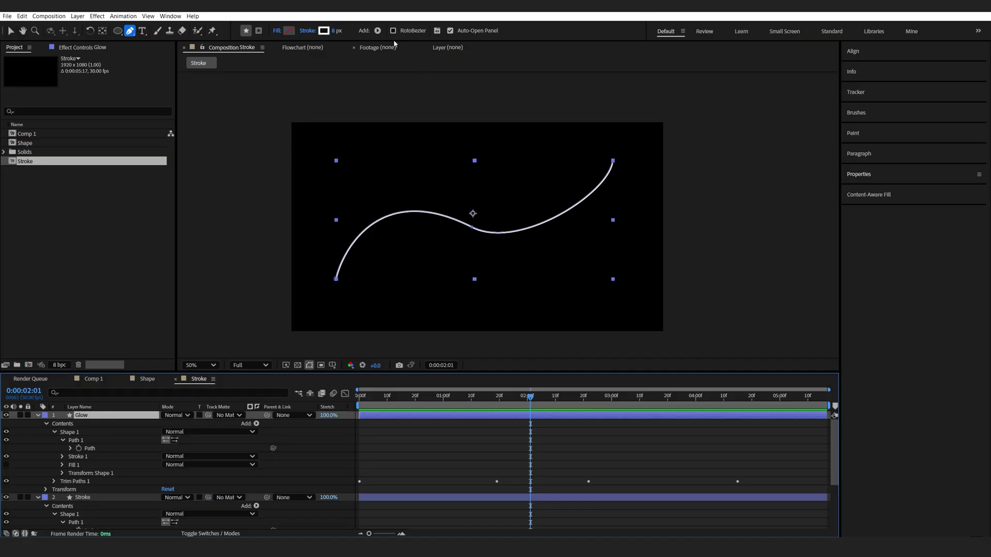
{"action": "left_click_drag", "start_coordinate": [336, 32], "coordinate": [365, 32]}
{"action": "left_click", "coordinate": [324, 31]}
{"action": "left_click_drag", "start_coordinate": [454, 230], "coordinate": [509, 212]}
{"action": "left_click", "coordinate": [590, 215]}
{"action": "left_click", "coordinate": [36, 413]}
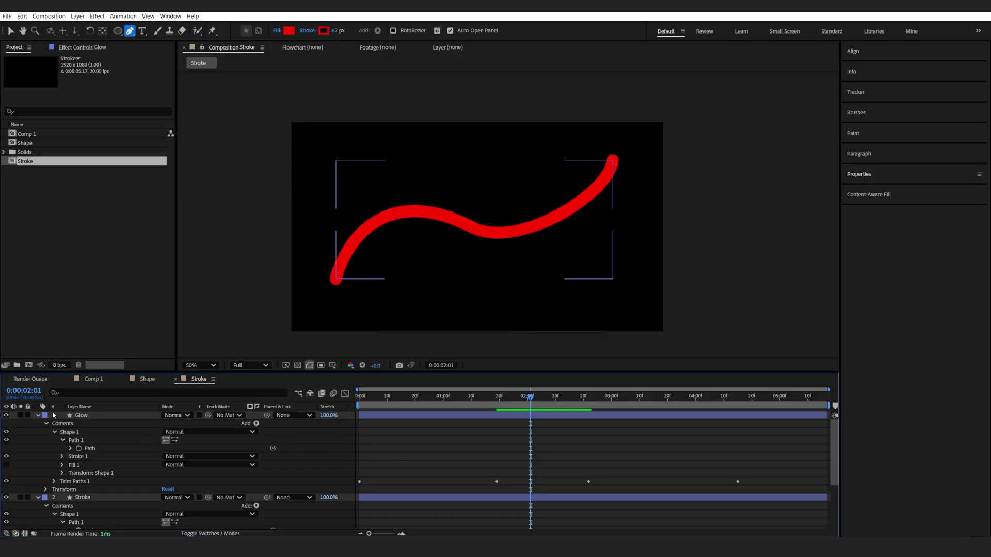
{"action": "left_click_drag", "start_coordinate": [85, 415], "coordinate": [96, 506]}
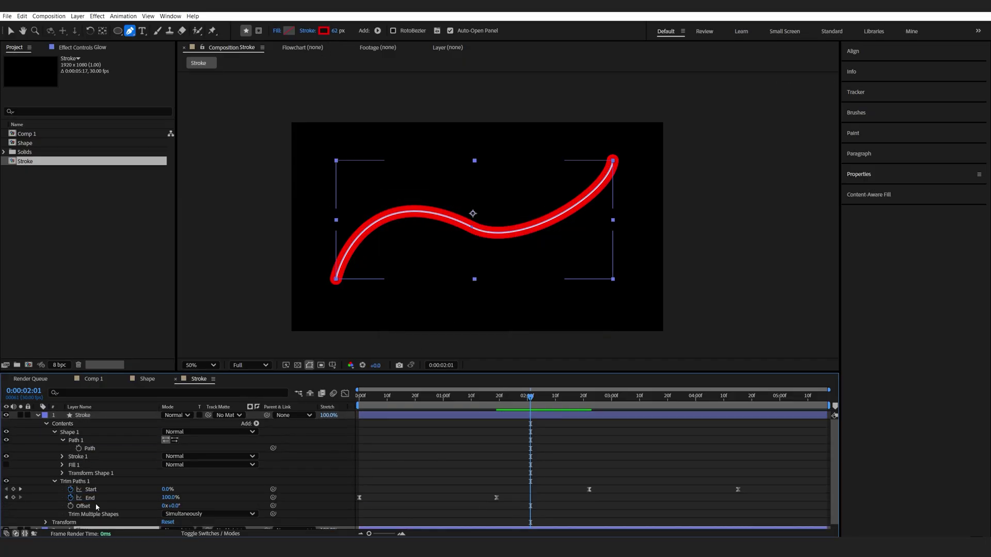
Try moving the lower-left end point of the Stroke layer's path to test the linked Glow path, and undo the move.
{"action": "left_click", "coordinate": [82, 416]}
{"action": "scroll", "coordinate": [369, 328], "scroll_direction": "up", "scroll_amount": 1}
{"action": "mouse_move", "coordinate": [303, 231]}
{"action": "left_mouse_down"}
{"action": "mouse_move", "coordinate": [323, 245]}
{"action": "mouse_move", "coordinate": [351, 191]}
{"action": "mouse_move", "coordinate": [380, 266]}
{"action": "mouse_move", "coordinate": [351, 218]}
{"action": "left_mouse_up"}
{"action": "scroll", "coordinate": [103, 494], "scroll_direction": "down", "scroll_amount": 1}
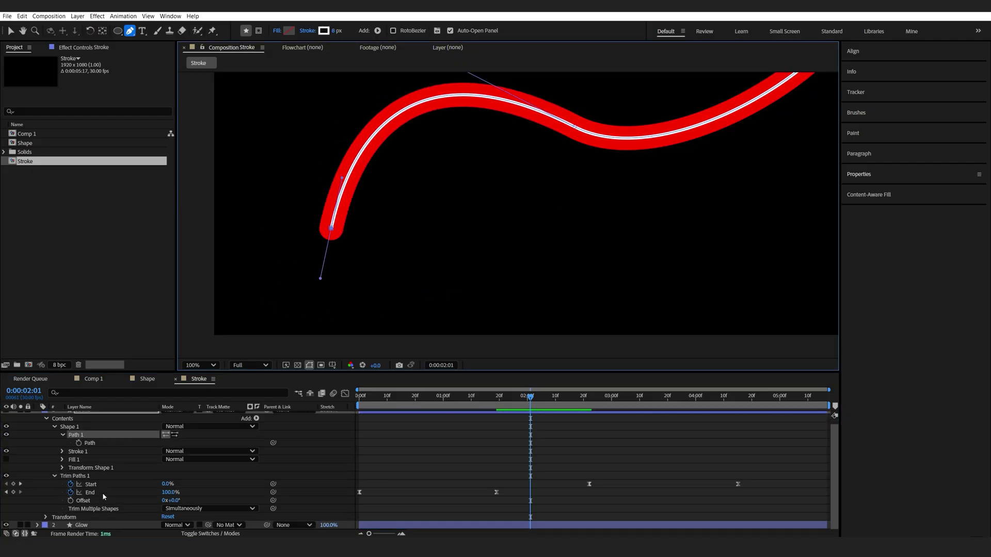
{"action": "key", "text": "ctrl+z"}
{"action": "scroll", "coordinate": [433, 277], "scroll_direction": "down", "scroll_amount": 1}
{"action": "scroll", "coordinate": [41, 428], "scroll_direction": "up", "scroll_amount": 1}
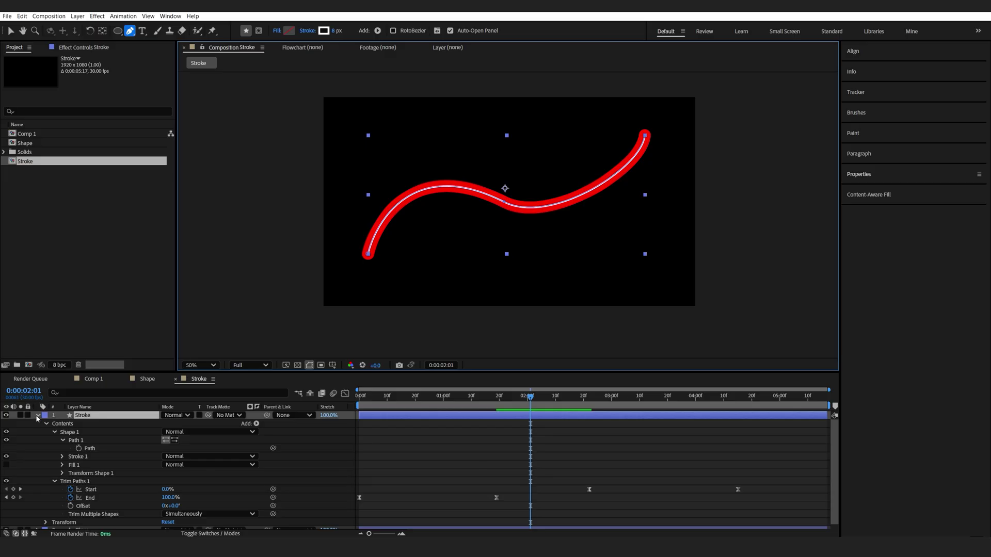
Collapse the Stroke layer's properties, duplicate the layer and rename the copy Mask.
{"action": "left_click", "coordinate": [37, 415]}
{"action": "left_click", "coordinate": [87, 480]}
{"action": "key", "text": "period"}
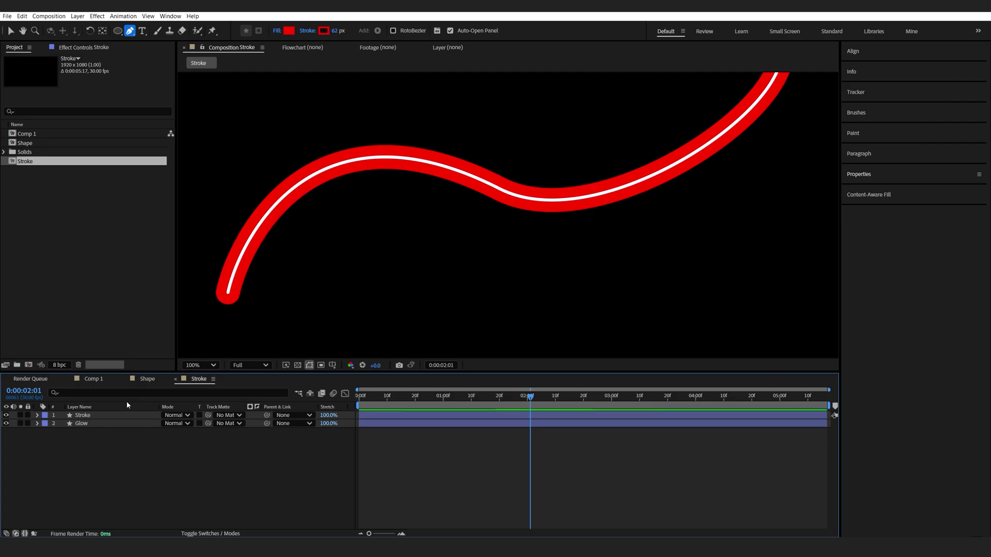
{"action": "left_click", "coordinate": [94, 416]}
{"action": "right_click", "coordinate": [98, 415]}
{"action": "left_click", "coordinate": [89, 416]}
{"action": "key", "text": "ctrl+d"}
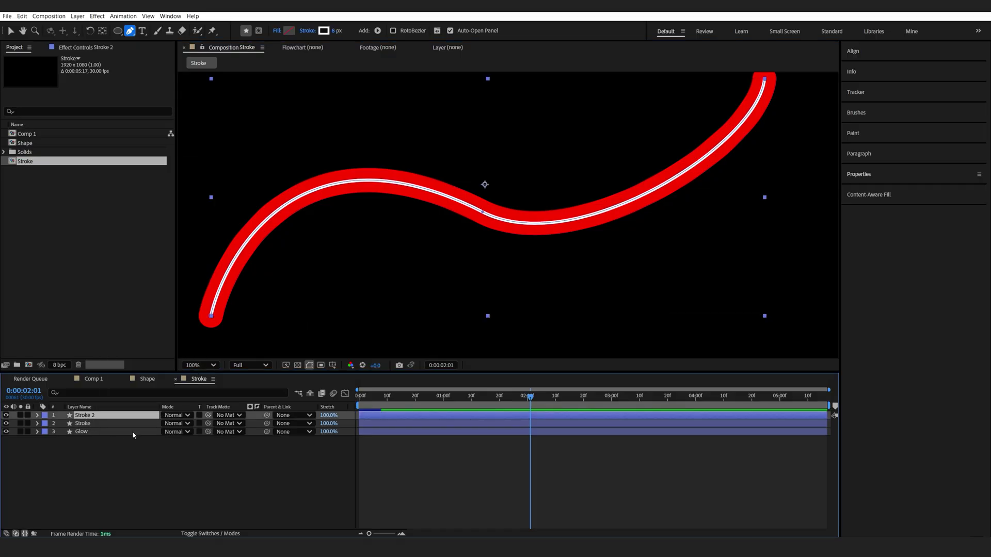
{"action": "key", "text": "Return"}
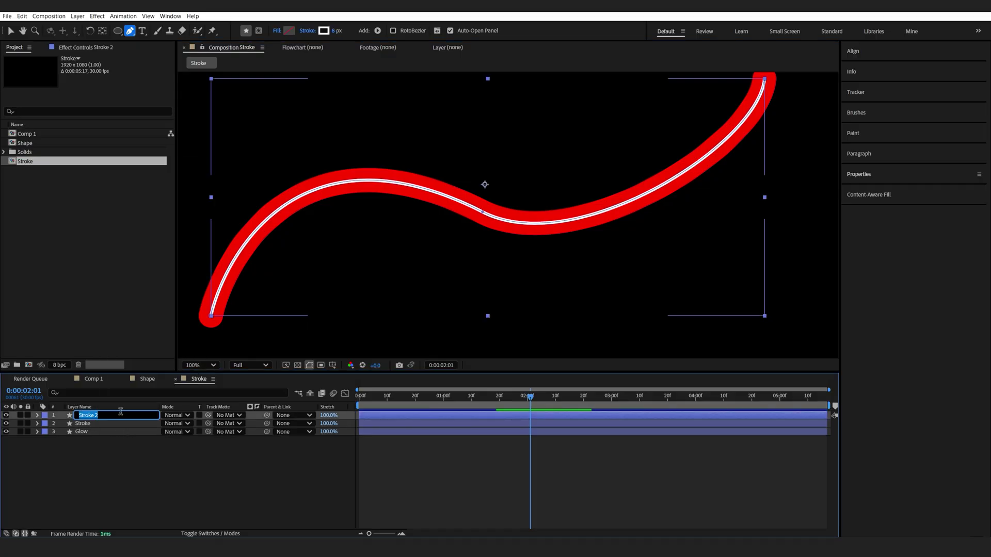
{"action": "type", "text": "Mask"}
{"action": "key", "text": "Return"}
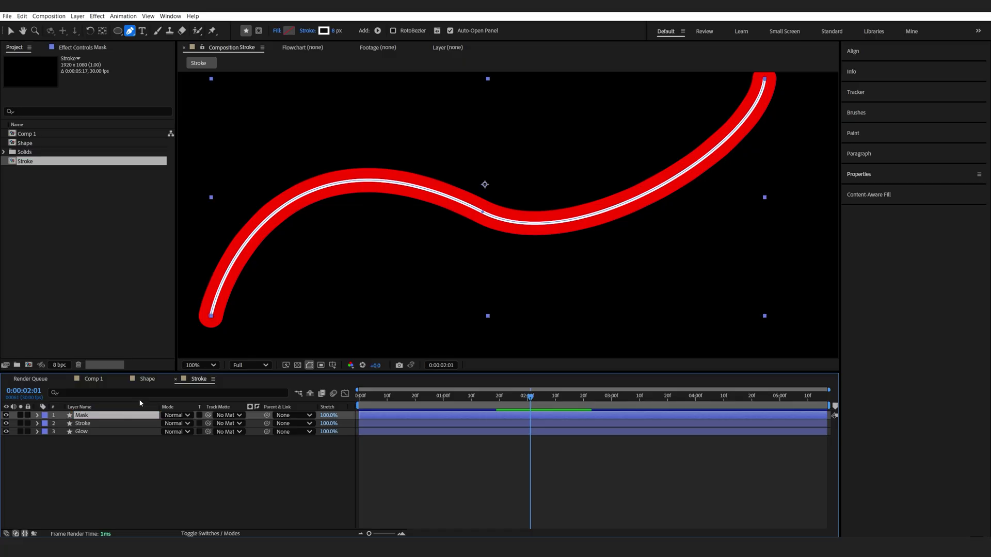
Extend the Mask layer's path with the Pen tool from its upper-right end around the frame's upper-left side and close it at the lower-left end point.
{"action": "left_click_drag", "start_coordinate": [627, 189], "coordinate": [452, 363]}
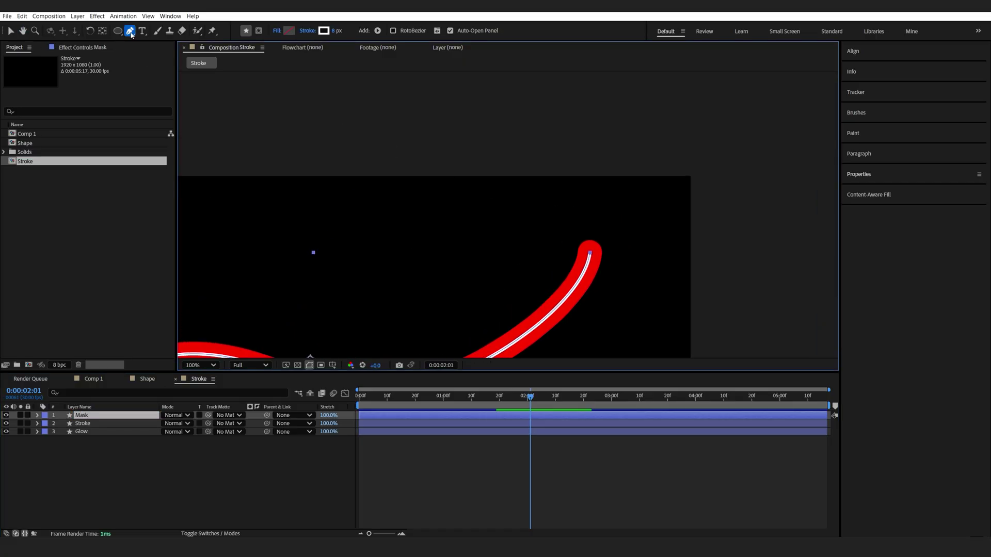
{"action": "left_click_drag", "start_coordinate": [591, 254], "coordinate": [597, 169]}
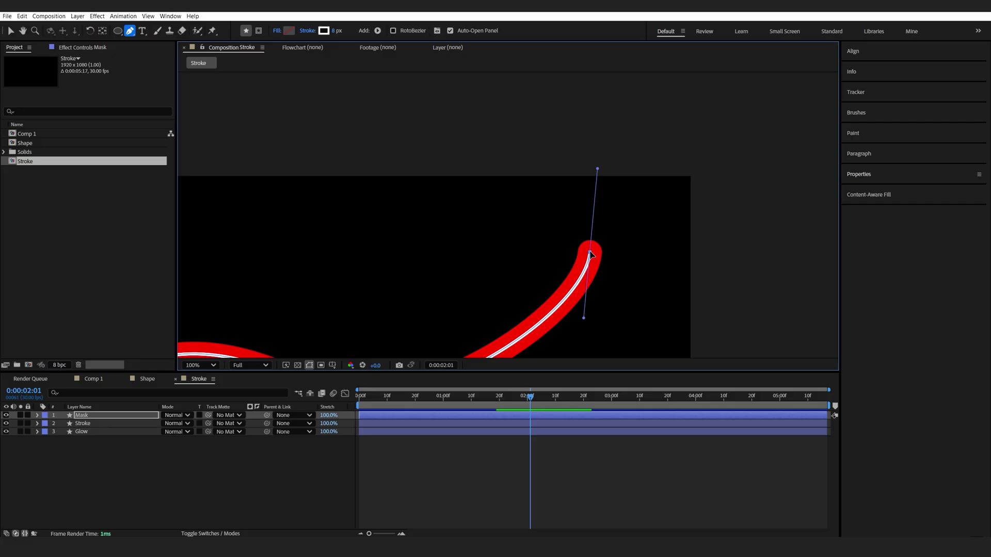
{"action": "scroll", "coordinate": [589, 147], "scroll_direction": "down", "scroll_amount": 2}
{"action": "left_click", "coordinate": [687, 134]}
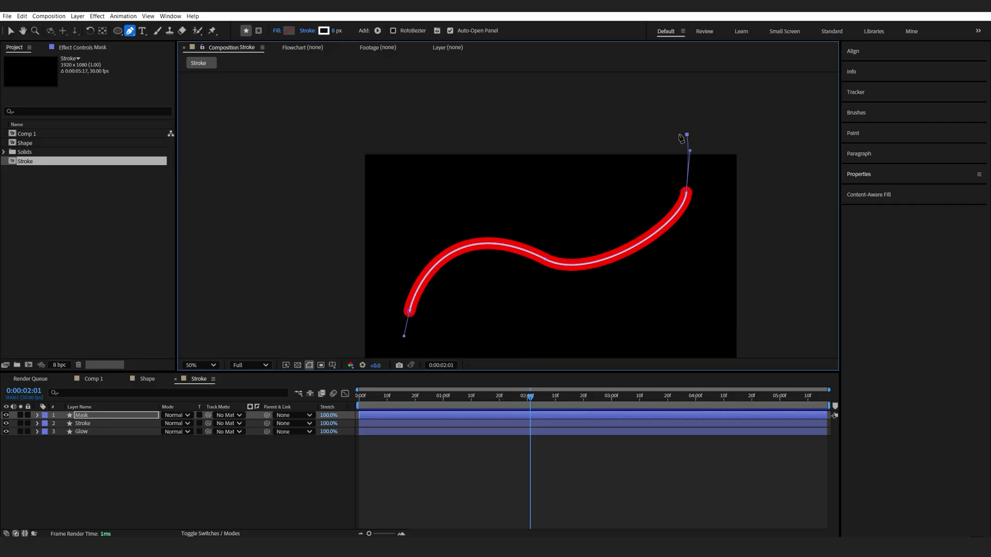
{"action": "left_click", "coordinate": [480, 127]}
{"action": "left_click", "coordinate": [371, 156]}
{"action": "left_click", "coordinate": [310, 244]}
{"action": "left_click", "coordinate": [329, 312]}
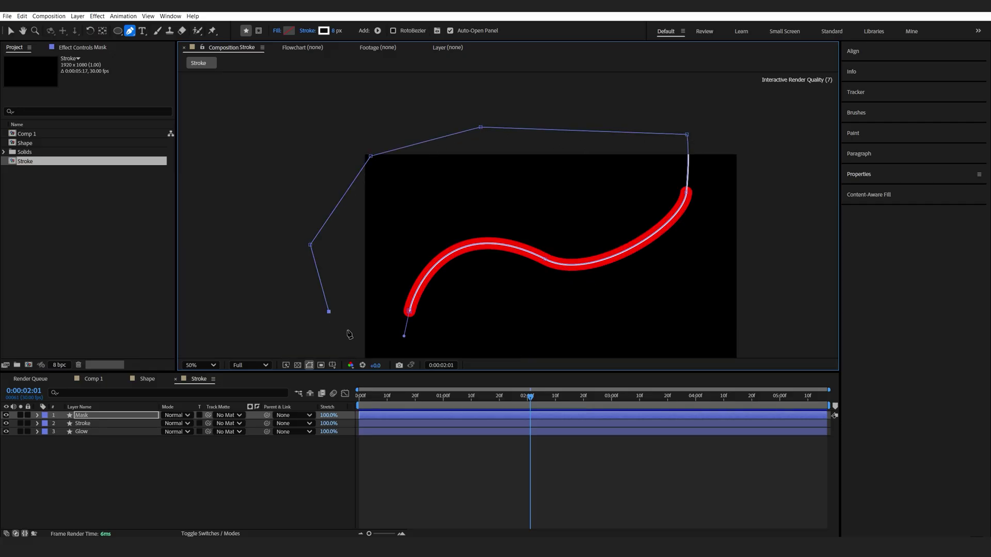
{"action": "left_click", "coordinate": [378, 339]}
{"action": "left_click", "coordinate": [410, 311]}
{"action": "key", "text": "space"}
{"action": "left_click_drag", "start_coordinate": [396, 330], "coordinate": [357, 326]}
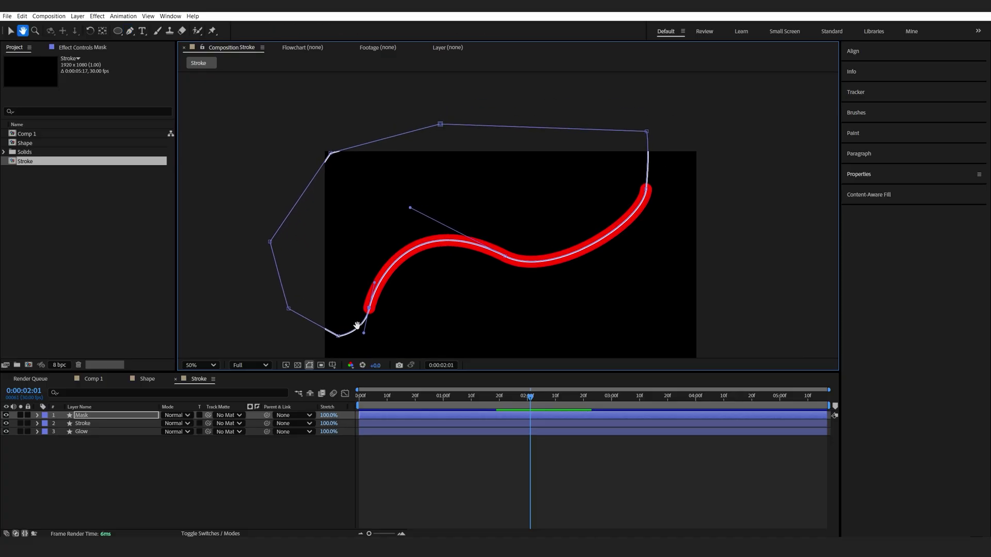
Turn on Fill 1 in the Mask layer's Shape 1 and set the fill colour to white (FFFFFF).
{"action": "left_click", "coordinate": [38, 416]}
{"action": "left_click", "coordinate": [46, 423]}
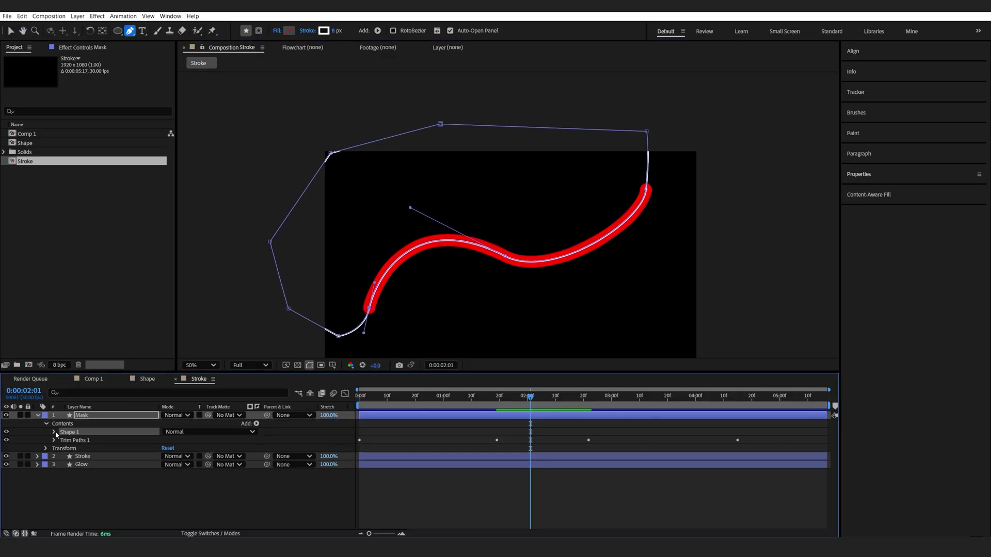
{"action": "left_click", "coordinate": [54, 432]}
{"action": "left_click", "coordinate": [6, 457]}
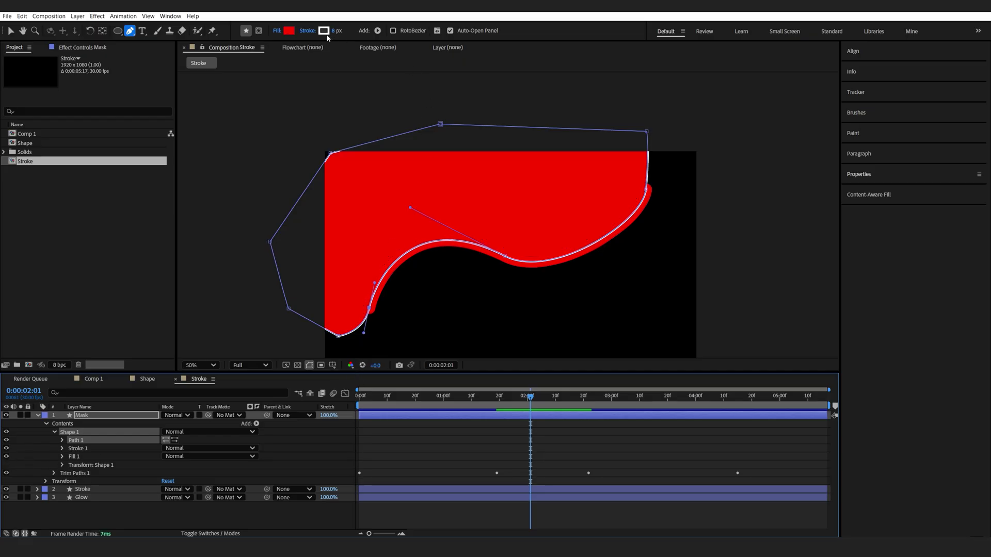
{"action": "left_click", "coordinate": [291, 31]}
{"action": "left_click", "coordinate": [386, 214]}
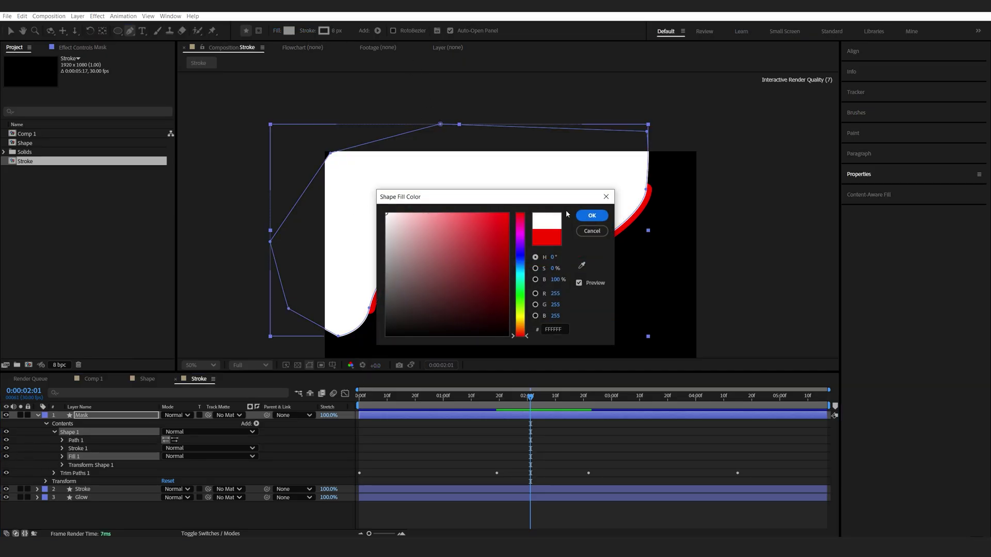
{"action": "left_click", "coordinate": [593, 218]}
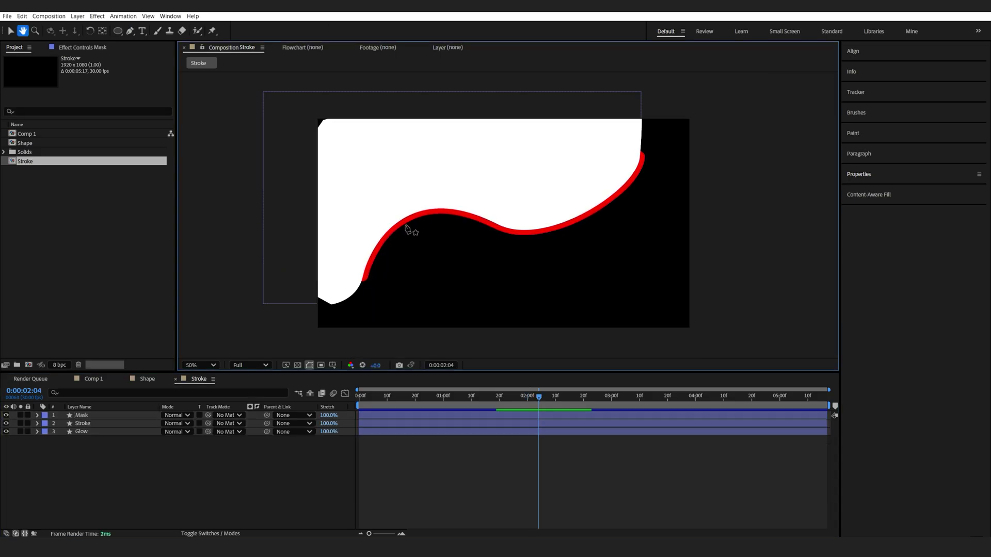
{"action": "key", "text": "g"}
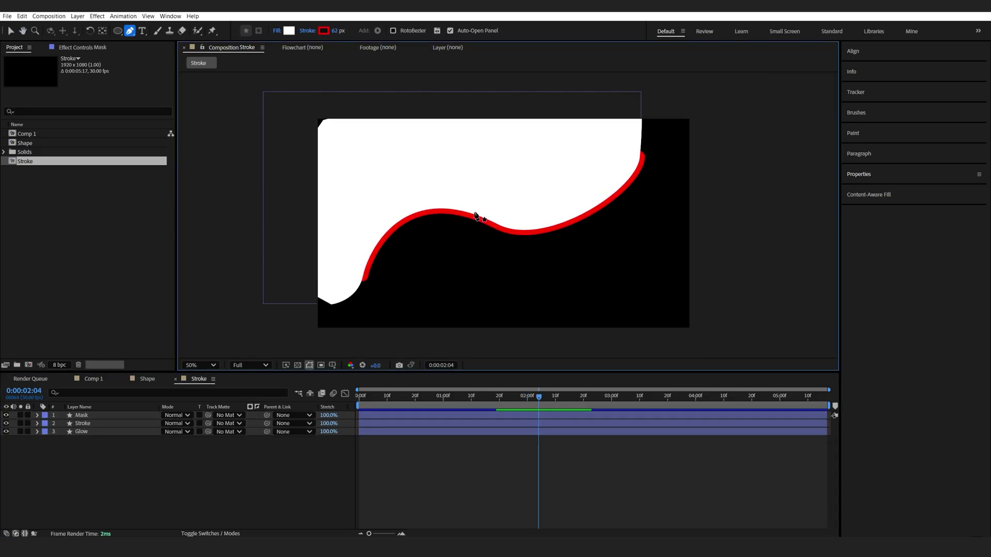
Delete Trim Paths 1 from the Mask layer, scrub back to 0:00:01:11 to check the animation and collapse the layer's properties.
{"action": "left_click", "coordinate": [77, 415]}
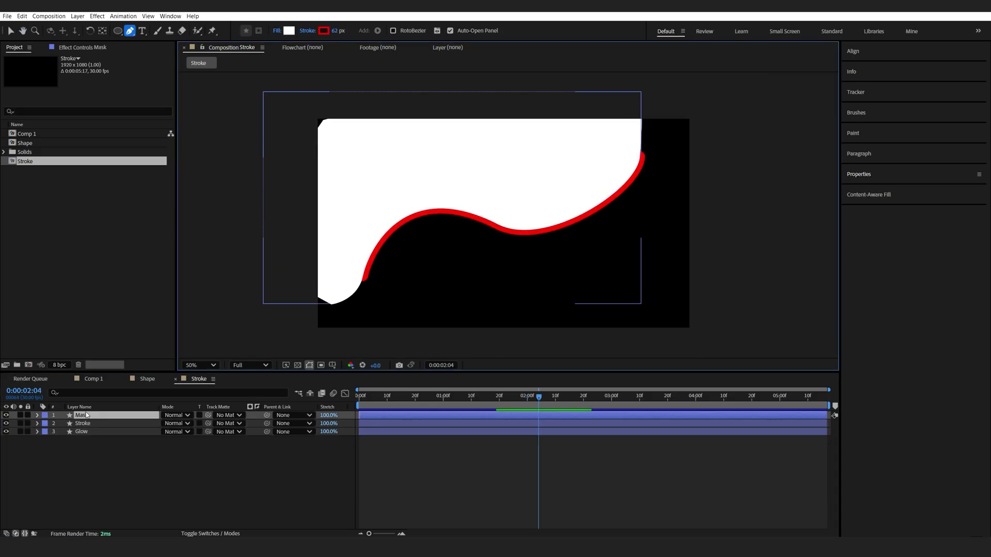
{"action": "left_click", "coordinate": [37, 415]}
{"action": "left_click", "coordinate": [46, 424]}
{"action": "left_click", "coordinate": [81, 472]}
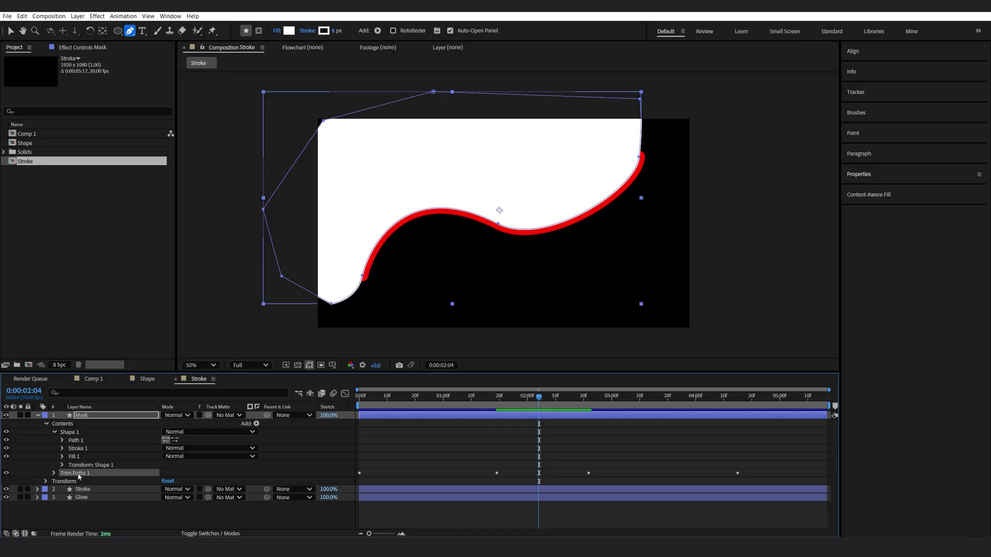
{"action": "key", "text": "Delete"}
{"action": "left_click", "coordinate": [589, 447]}
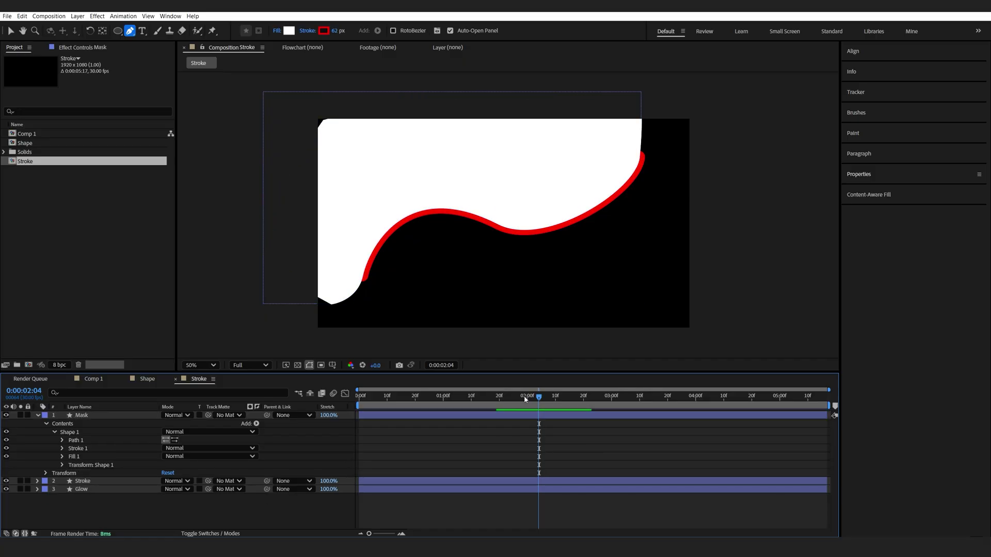
{"action": "mouse_move", "coordinate": [538, 396]}
{"action": "left_mouse_down"}
{"action": "mouse_move", "coordinate": [360, 401]}
{"action": "mouse_move", "coordinate": [473, 402]}
{"action": "left_mouse_up"}
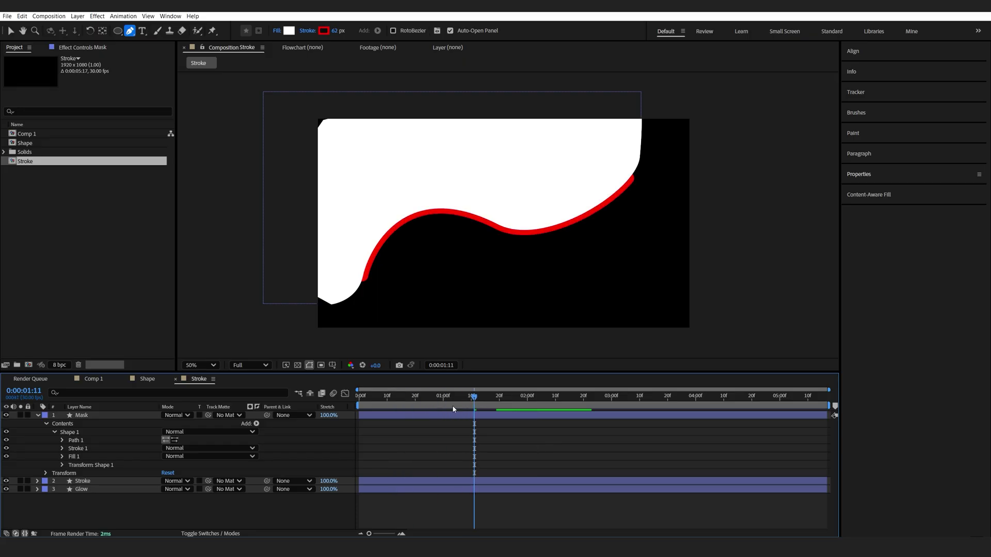
{"action": "left_click", "coordinate": [36, 415]}
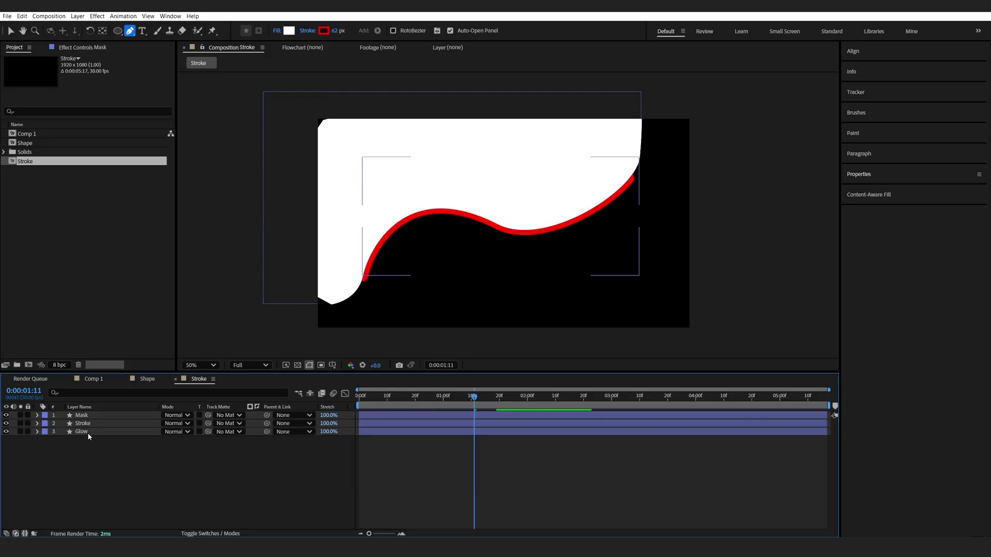
Set the Mask layer as the Glow layer's track matte, and switch the matte inversion on and back off to compare both sides.
{"action": "left_click", "coordinate": [88, 432]}
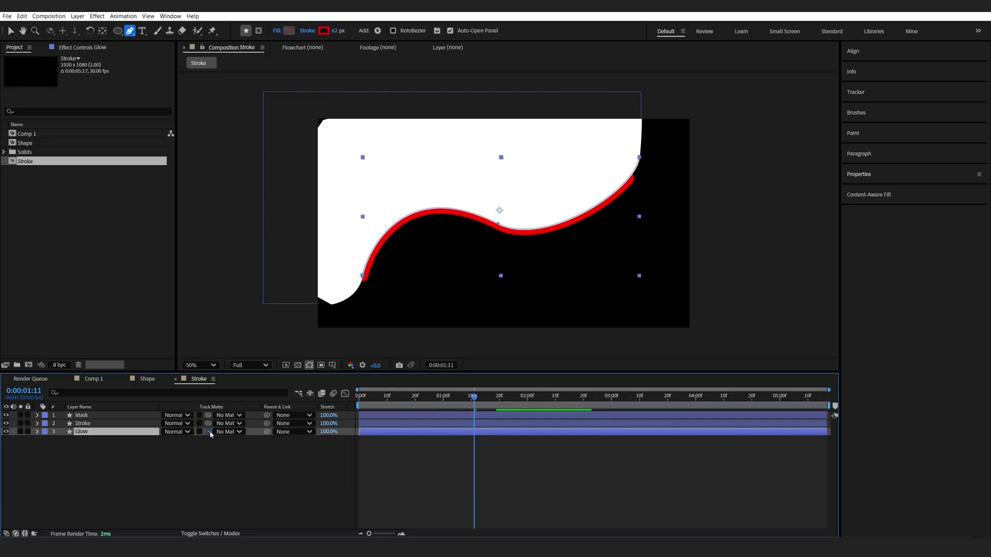
{"action": "left_click_drag", "start_coordinate": [208, 432], "coordinate": [109, 421]}
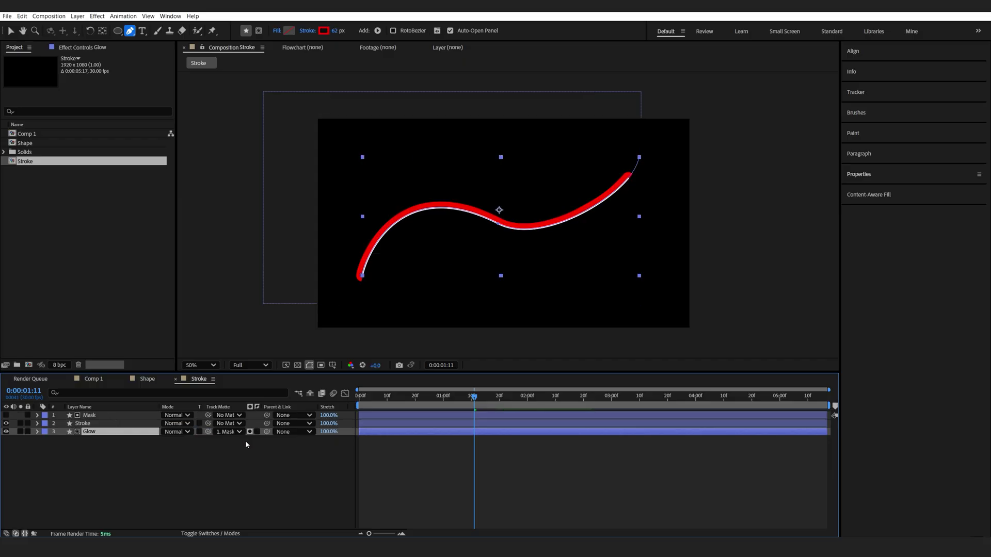
{"action": "left_click", "coordinate": [257, 432]}
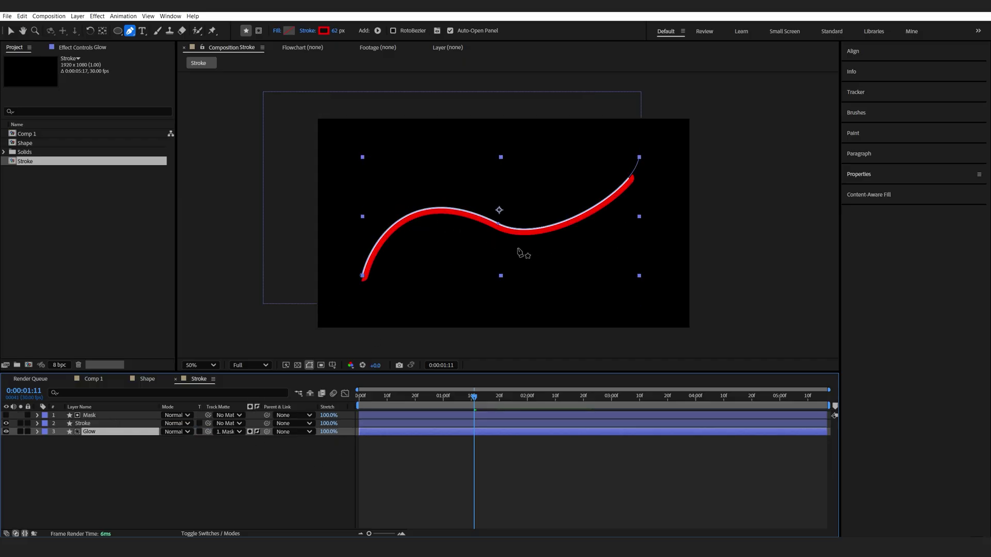
{"action": "left_click", "coordinate": [257, 432]}
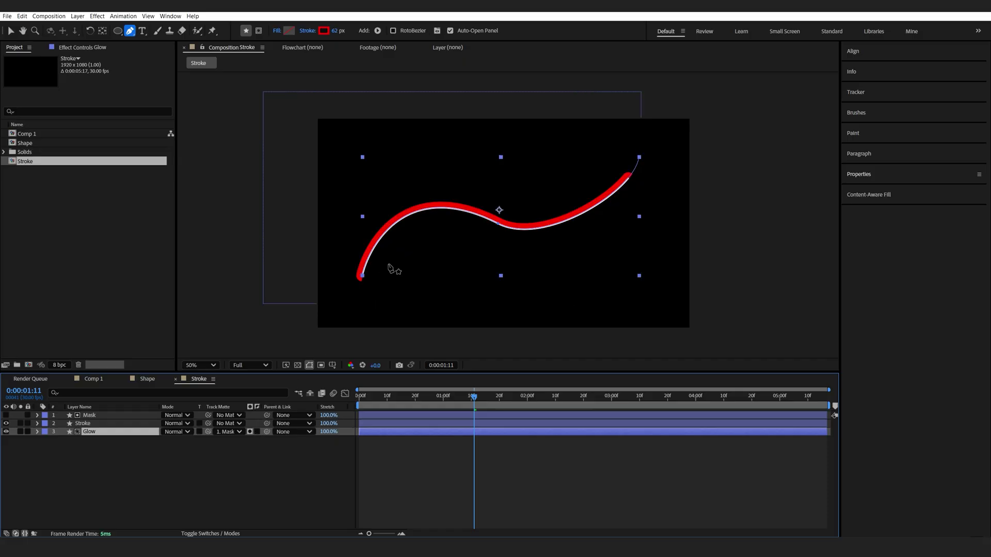
Invert the Glow layer's track matte and apply Fast Box Blur to the layer with a blur radius of 15.
{"action": "left_click", "coordinate": [257, 432]}
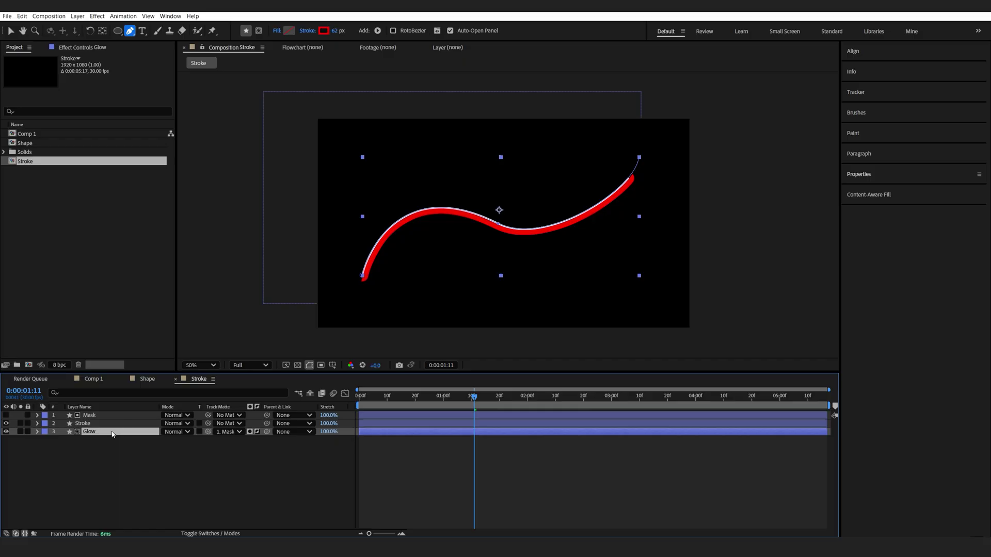
{"action": "key", "text": "ctrl+space"}
{"action": "type", "text": "f"}
{"action": "left_click", "coordinate": [93, 423]}
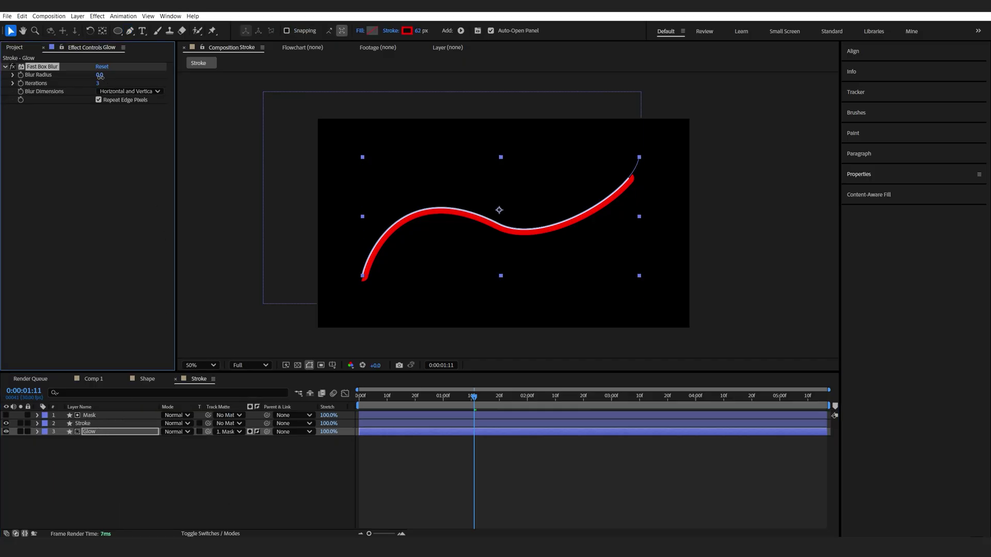
{"action": "left_click", "coordinate": [100, 75]}
{"action": "key", "text": "Return"}
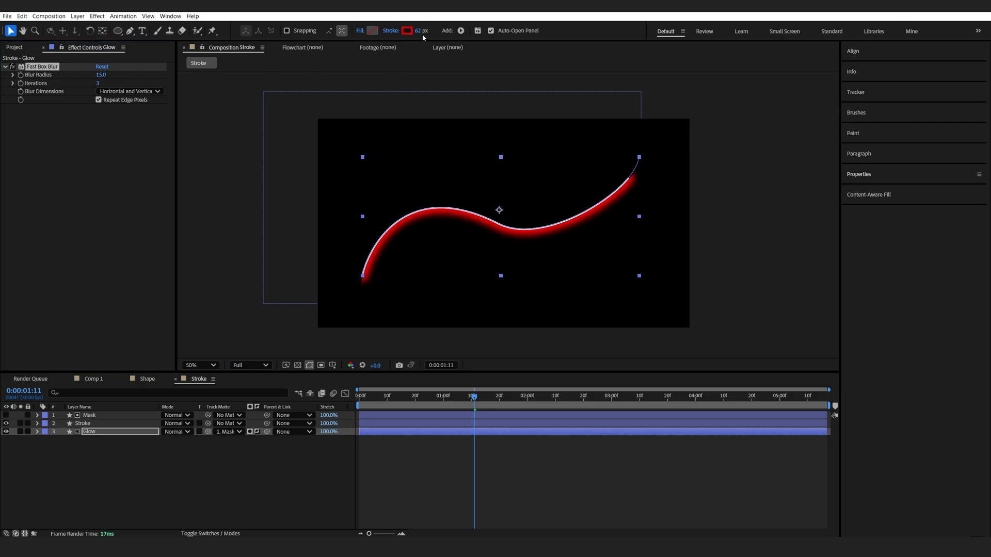
{"action": "mouse_move", "coordinate": [421, 33]}
{"action": "left_mouse_down"}
{"action": "mouse_move", "coordinate": [402, 36]}
{"action": "mouse_move", "coordinate": [439, 36]}
{"action": "mouse_move", "coordinate": [412, 38]}
{"action": "mouse_move", "coordinate": [424, 38]}
{"action": "left_mouse_up"}
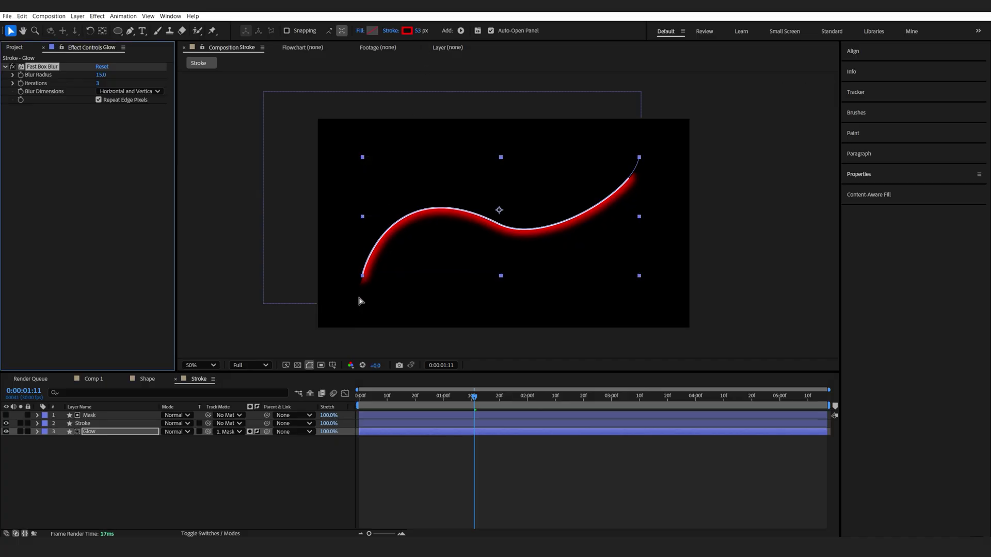
Apply Fast Box Blur to the Mask layer, try a blur radius of 3 and reduce it to 2.
{"action": "scroll", "coordinate": [356, 293], "scroll_direction": "up", "scroll_amount": 2}
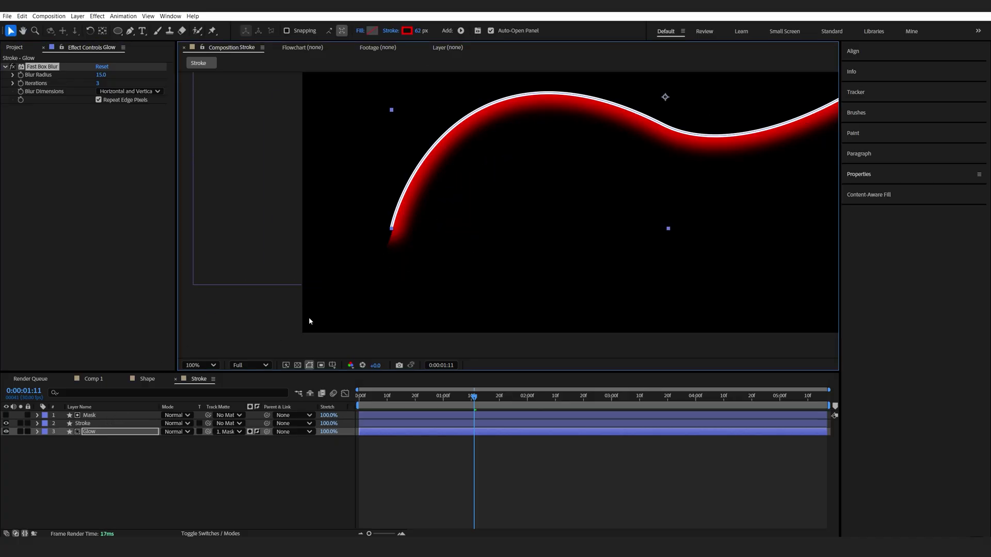
{"action": "left_click", "coordinate": [90, 416]}
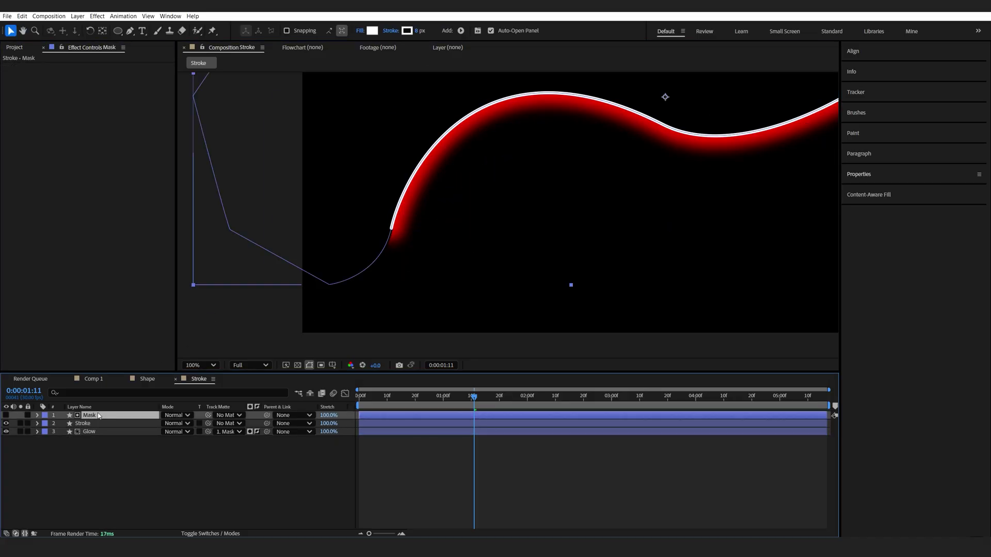
{"action": "key", "text": "ctrl+space"}
{"action": "type", "text": "fa"}
{"action": "left_click", "coordinate": [63, 424]}
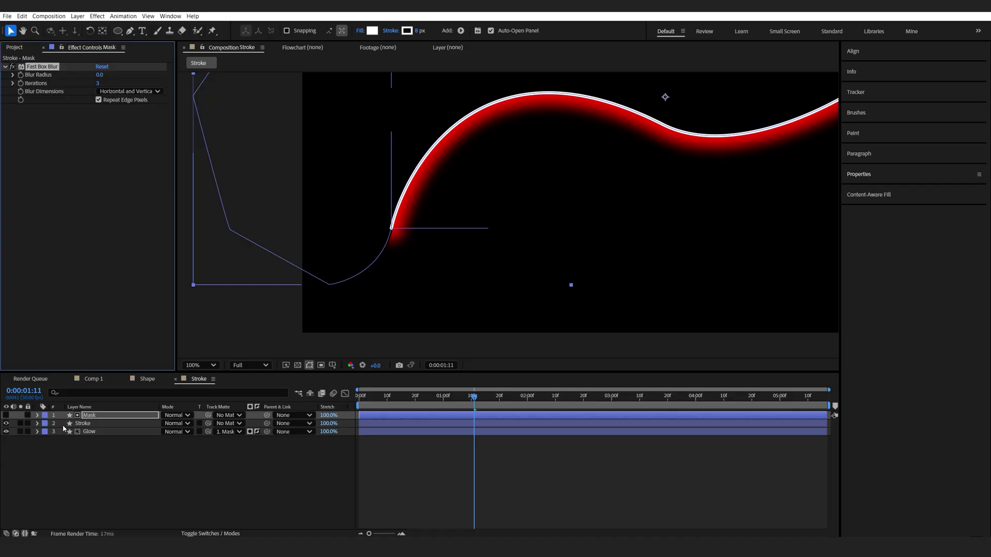
{"action": "left_click", "coordinate": [100, 76]}
{"action": "type", "text": "3"}
{"action": "key", "text": "Return"}
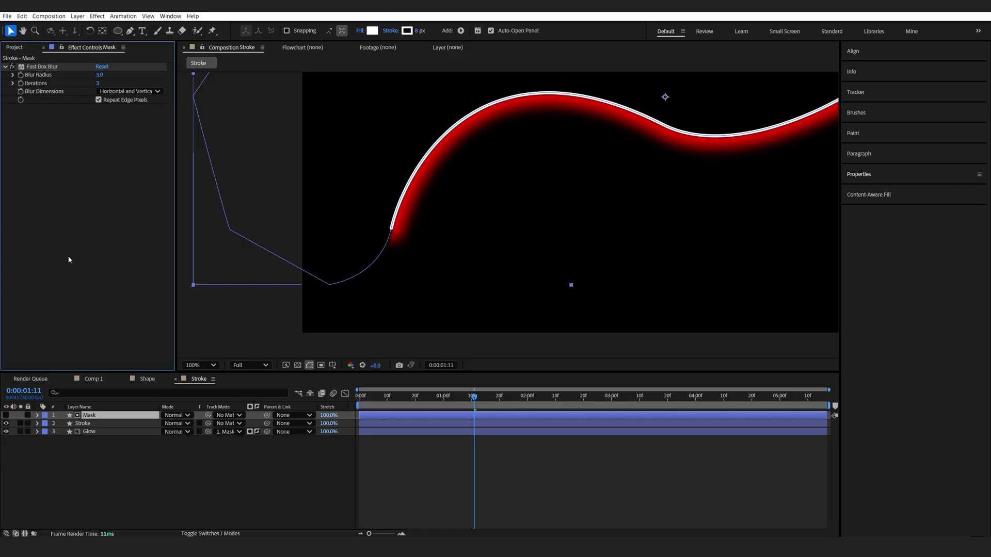
{"action": "scroll", "coordinate": [368, 245], "scroll_direction": "up", "scroll_amount": 2}
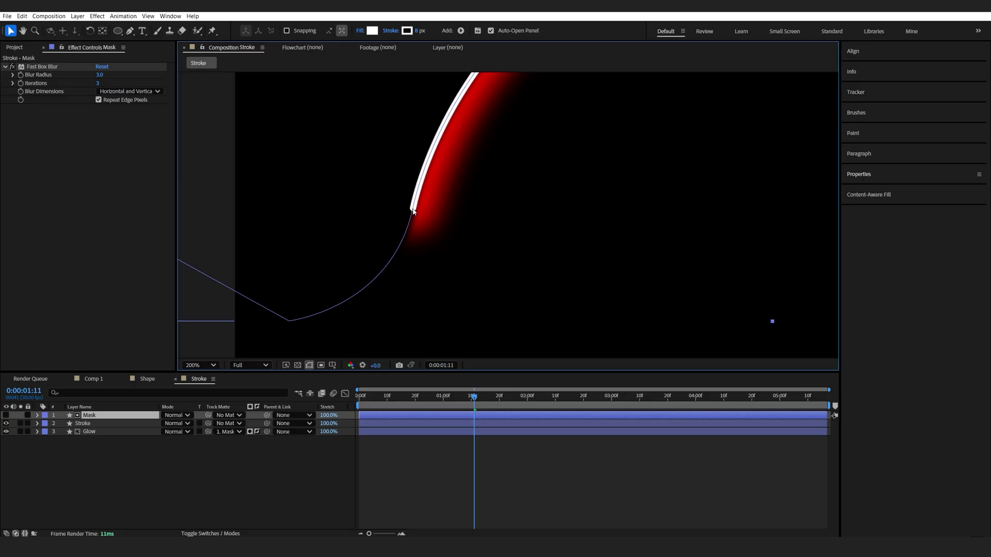
{"action": "left_click", "coordinate": [99, 75]}
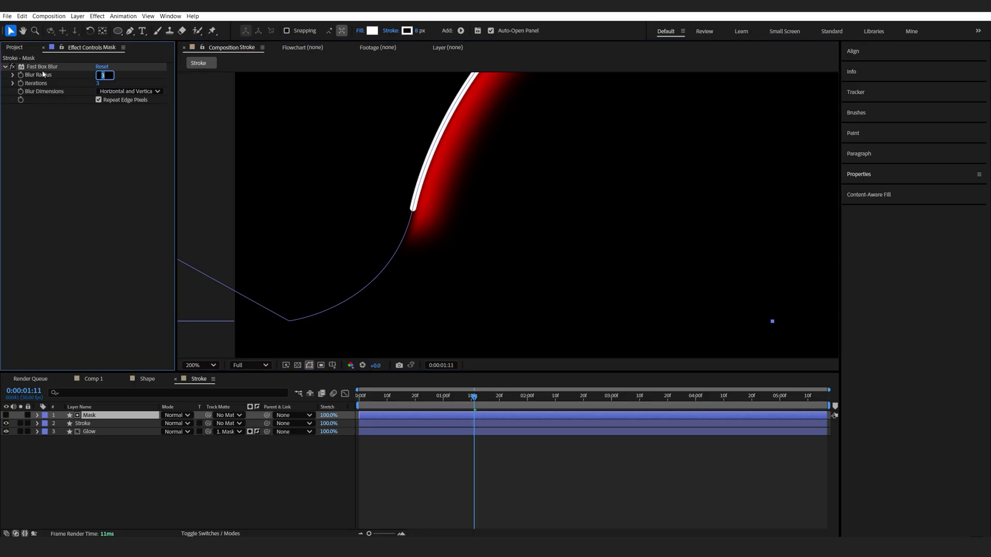
{"action": "type", "text": "2"}
{"action": "left_click", "coordinate": [38, 67]}
Move the Mask path's lower-left vertex outside the frame's left edge with the Pen tool and adjust the curve near the line's start.
{"action": "left_click", "coordinate": [130, 30]}
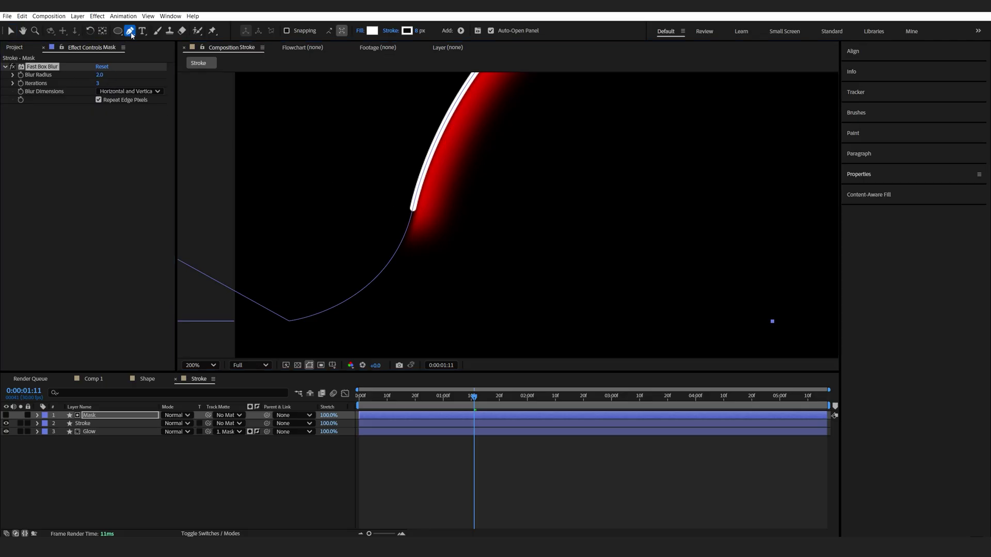
{"action": "left_click_drag", "start_coordinate": [288, 322], "coordinate": [198, 273]}
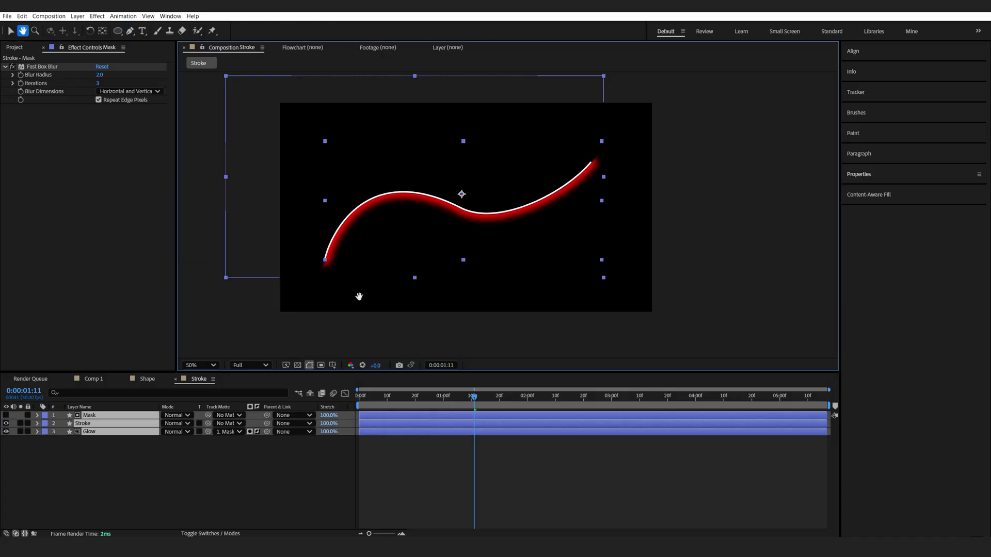
{"action": "left_click_drag", "start_coordinate": [358, 297], "coordinate": [356, 298]}
{"action": "left_click", "coordinate": [166, 479]}
Pre-compose the Mask, Stroke and Glow layers into a new composition named Stroke, moving all attributes into it.
{"action": "left_click", "coordinate": [104, 423]}
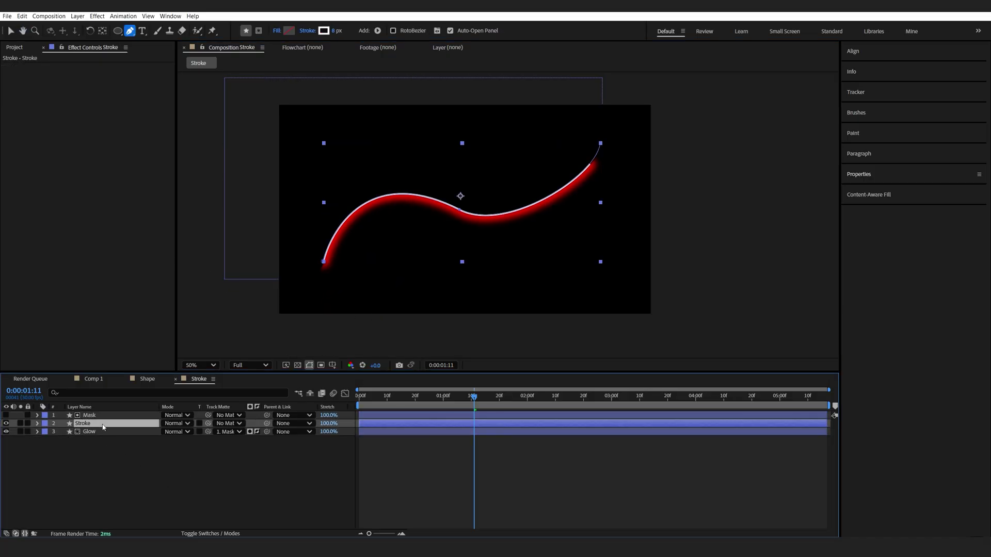
{"action": "key", "text": "ctrl+a"}
{"action": "key", "text": "ctrl+shift+c"}
{"action": "type", "text": "St"}
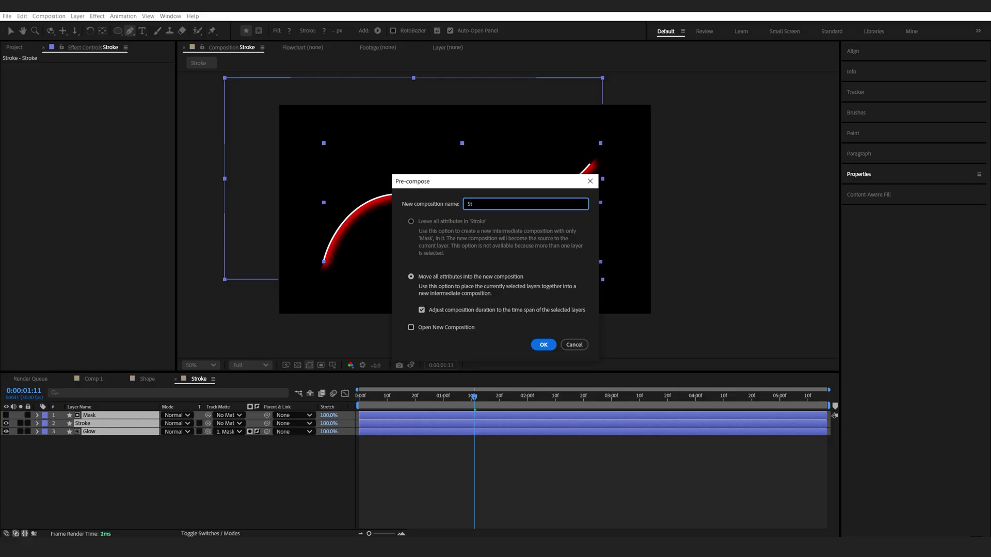
{"action": "key", "text": "Return"}
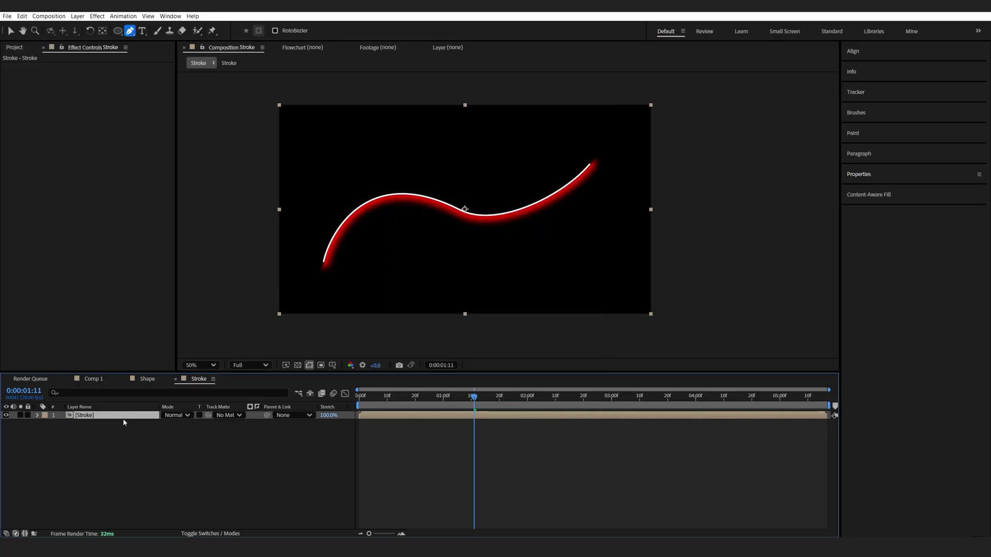
Copy the Grad layer from Comp 1 into the outer Stroke composition and set the Stroke pre-comp as its track matte.
{"action": "left_click", "coordinate": [94, 379]}
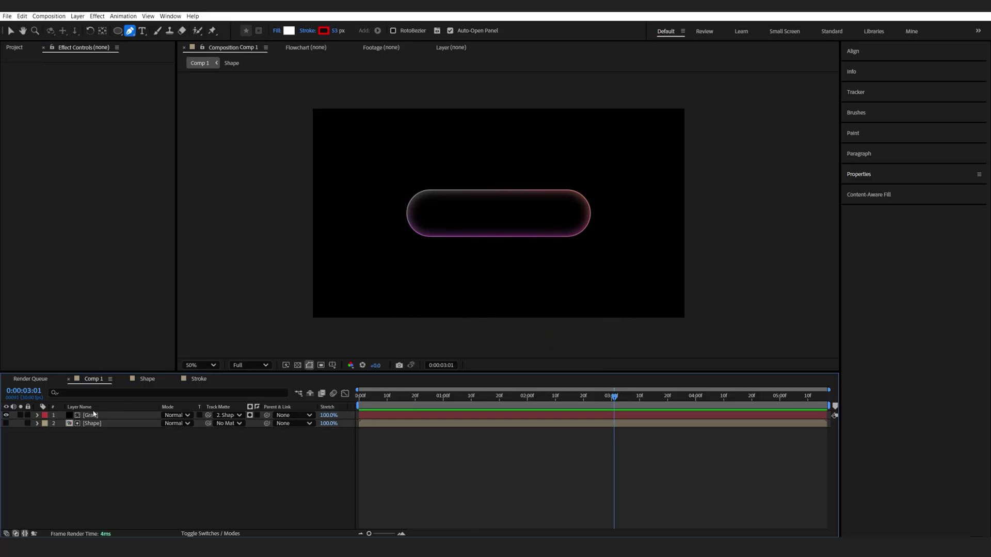
{"action": "left_click", "coordinate": [200, 380]}
{"action": "key", "text": "ctrl+v"}
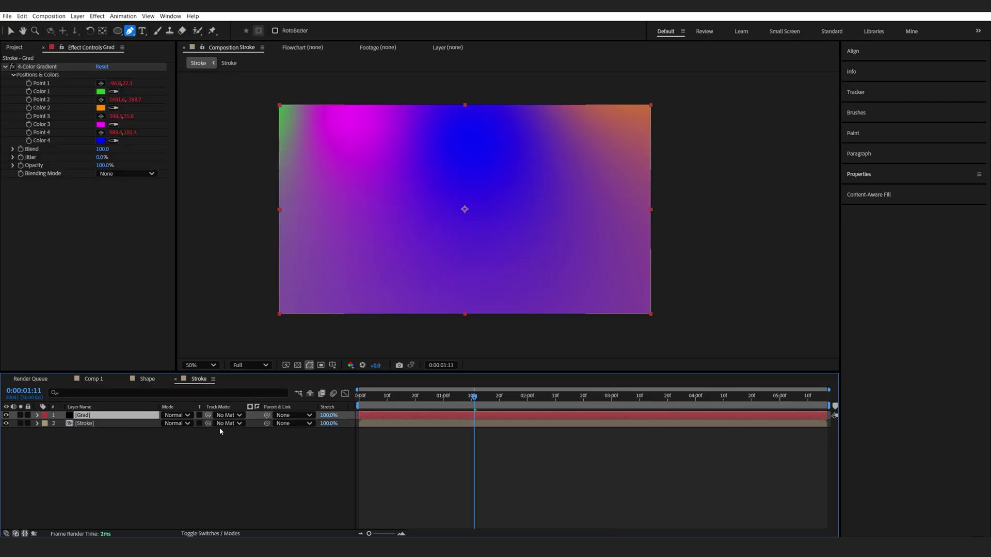
{"action": "left_click_drag", "start_coordinate": [209, 415], "coordinate": [104, 425]}
Inspect the line up close at 0:00:02:01, and set the Mask layer's blur radius to 1 inside the nested Stroke composition.
{"action": "key", "text": "period"}
{"action": "key", "text": "period"}
{"action": "left_click_drag", "start_coordinate": [343, 325], "coordinate": [445, 317]}
{"action": "mouse_move", "coordinate": [473, 398]}
{"action": "left_mouse_down"}
{"action": "mouse_move", "coordinate": [390, 396]}
{"action": "mouse_move", "coordinate": [532, 396]}
{"action": "left_mouse_up"}
{"action": "key", "text": "period"}
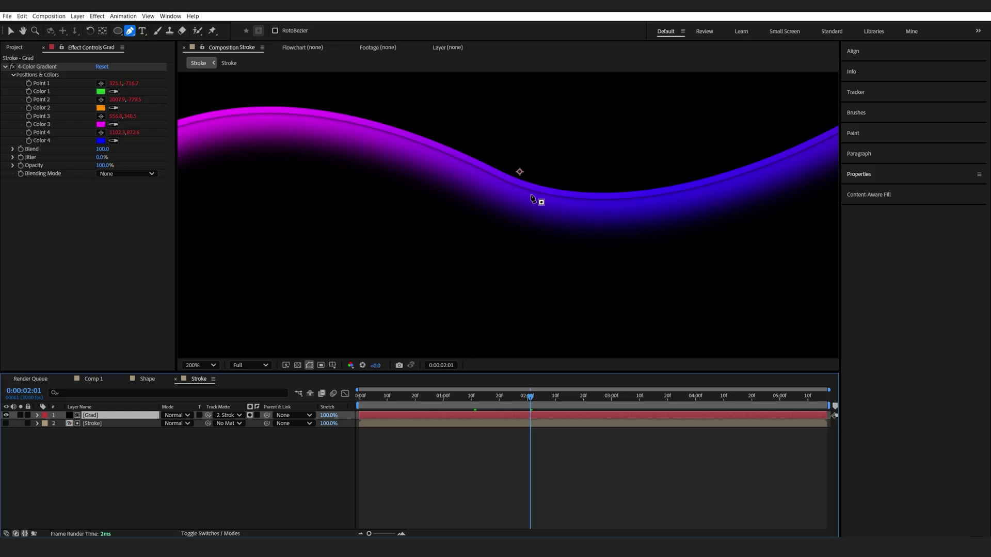
{"action": "double_click", "coordinate": [96, 423]}
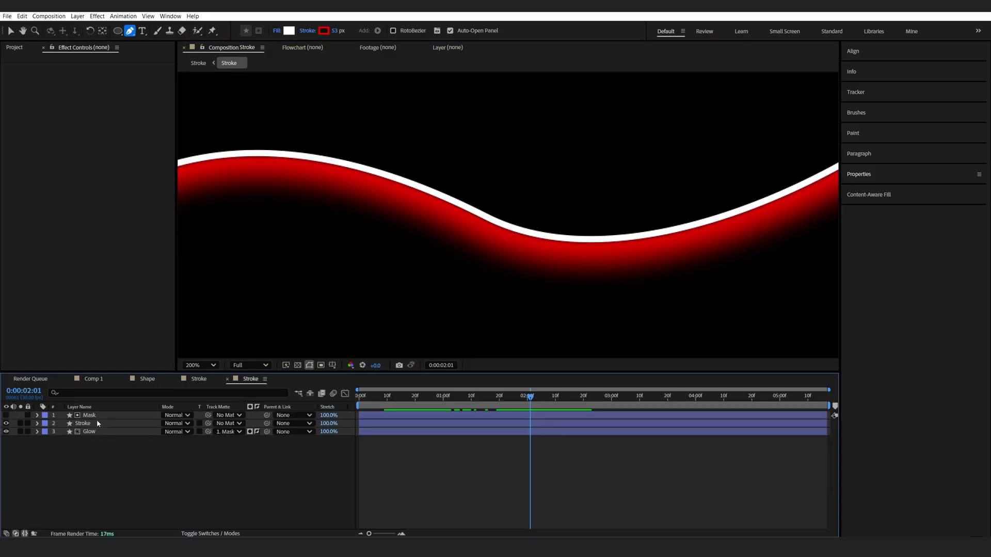
{"action": "left_click", "coordinate": [100, 416]}
{"action": "left_click", "coordinate": [100, 75]}
{"action": "type", "text": "1"}
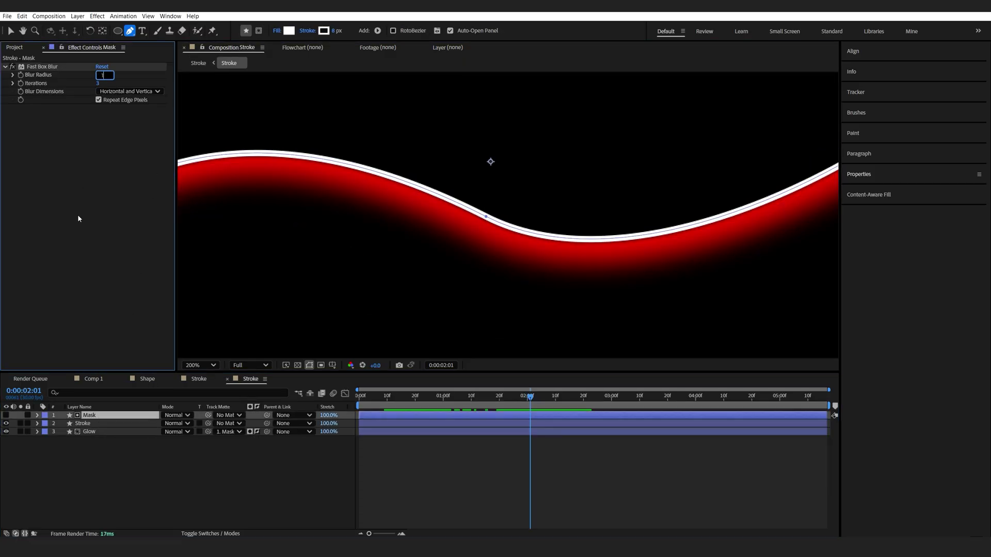
{"action": "key", "text": "Return"}
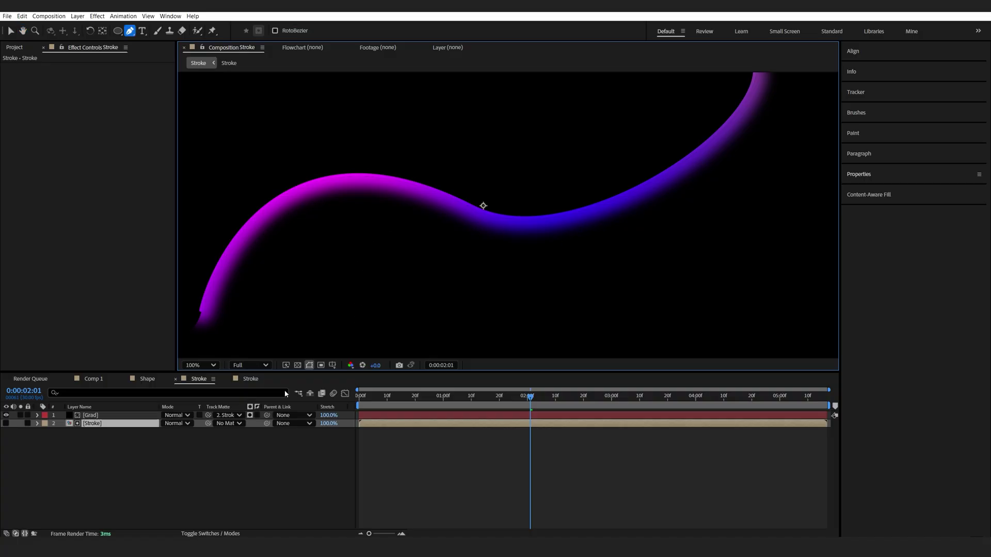
Set the Glow layer's opacity to 60% in the nested Stroke composition and adjust its stroke width.
{"action": "left_click", "coordinate": [251, 379]}
{"action": "left_click", "coordinate": [100, 433]}
{"action": "key", "text": "t"}
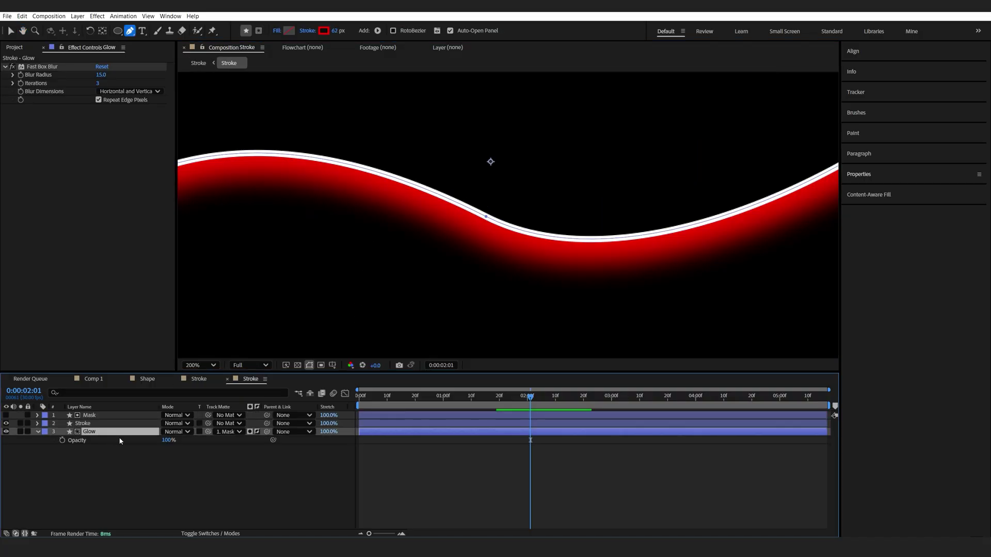
{"action": "left_click", "coordinate": [167, 441]}
{"action": "type", "text": "60"}
{"action": "key", "text": "Return"}
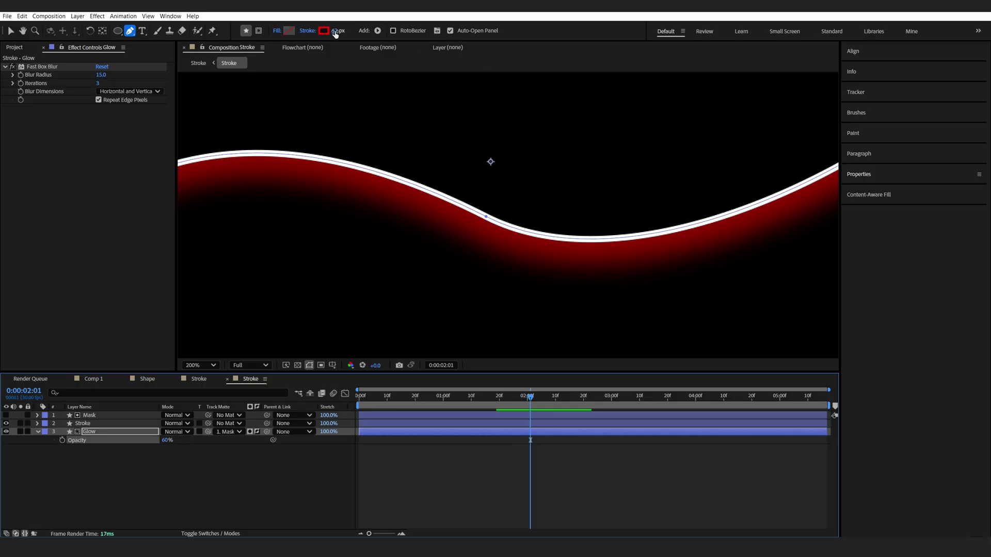
{"action": "left_click_drag", "start_coordinate": [335, 32], "coordinate": [333, 32]}
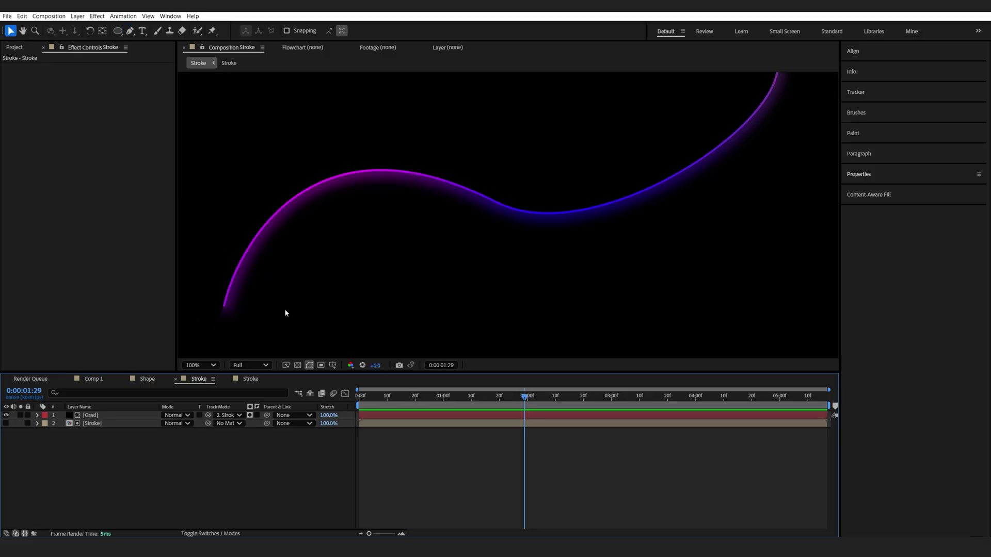
Apply Deep Glow to the Stroke pre-comp layer with a radius of 481 and an exposure of 0.09.
{"action": "left_click_drag", "start_coordinate": [286, 312], "coordinate": [272, 328]}
{"action": "key", "text": "v"}
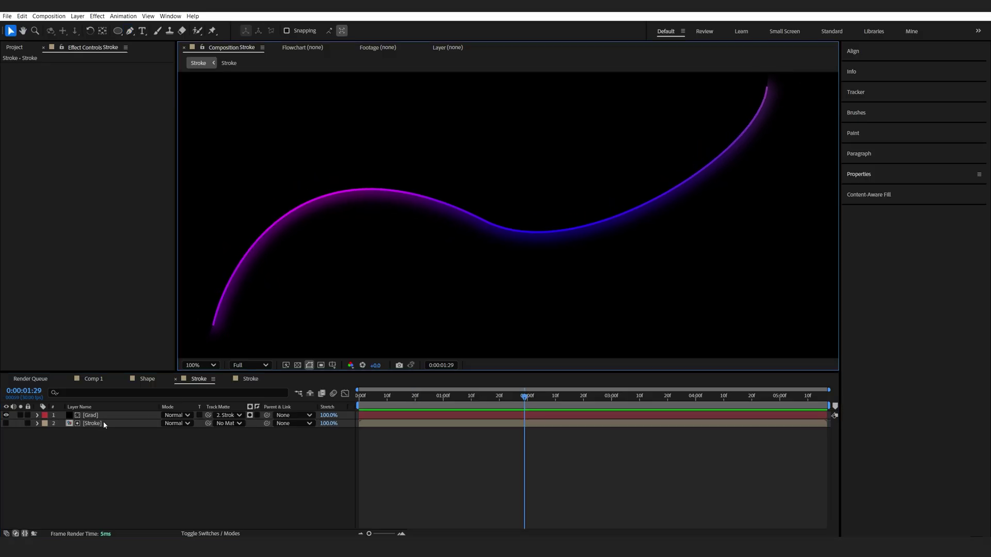
{"action": "left_click", "coordinate": [104, 425]}
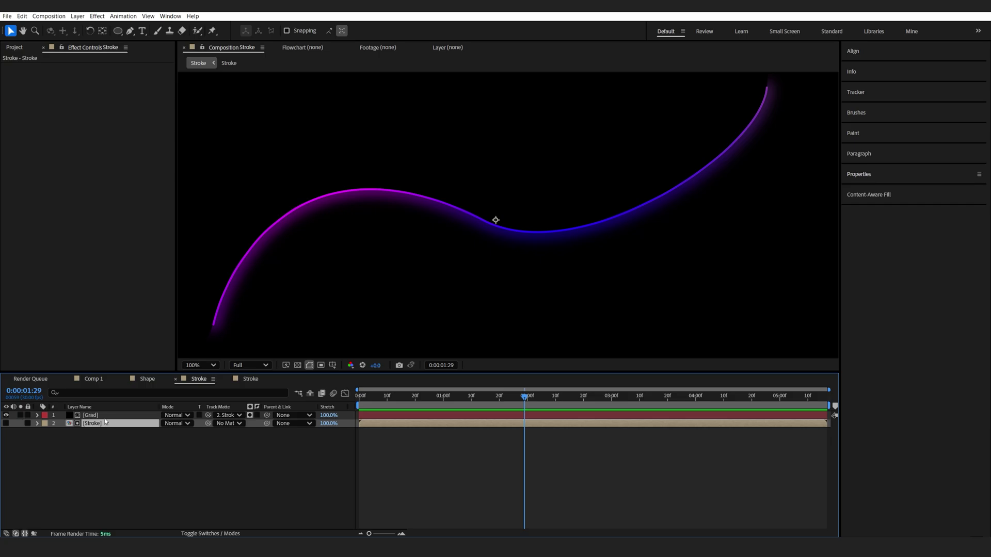
{"action": "key", "text": "ctrl+space"}
{"action": "type", "text": "dee"}
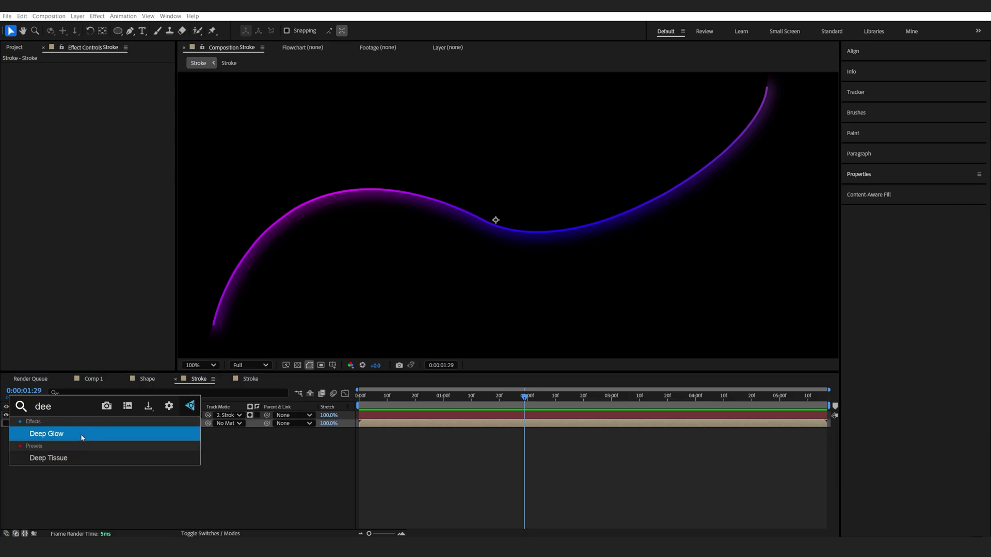
{"action": "left_click", "coordinate": [82, 438]}
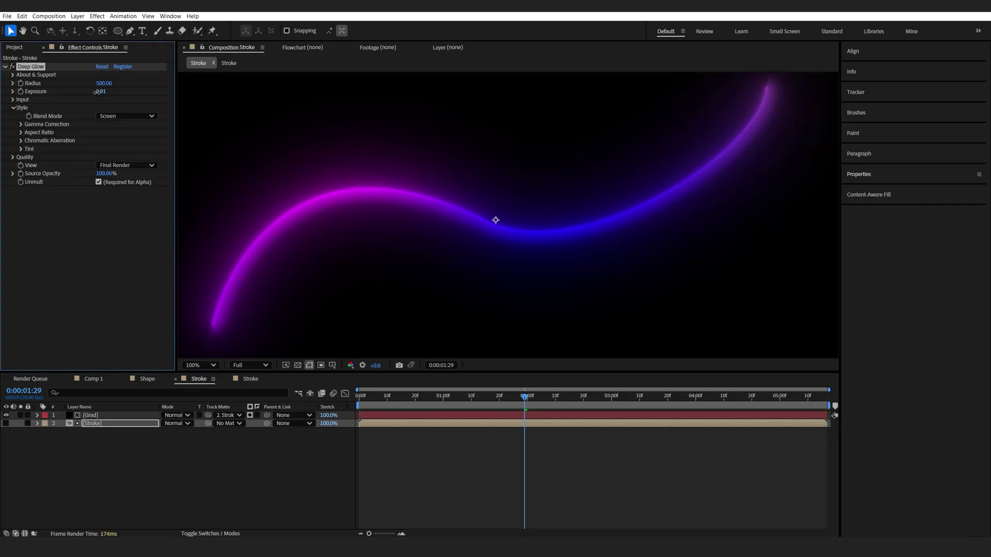
{"action": "mouse_move", "coordinate": [96, 92]}
{"action": "left_mouse_down"}
{"action": "mouse_move", "coordinate": [70, 104]}
{"action": "mouse_move", "coordinate": [105, 92]}
{"action": "left_mouse_up"}
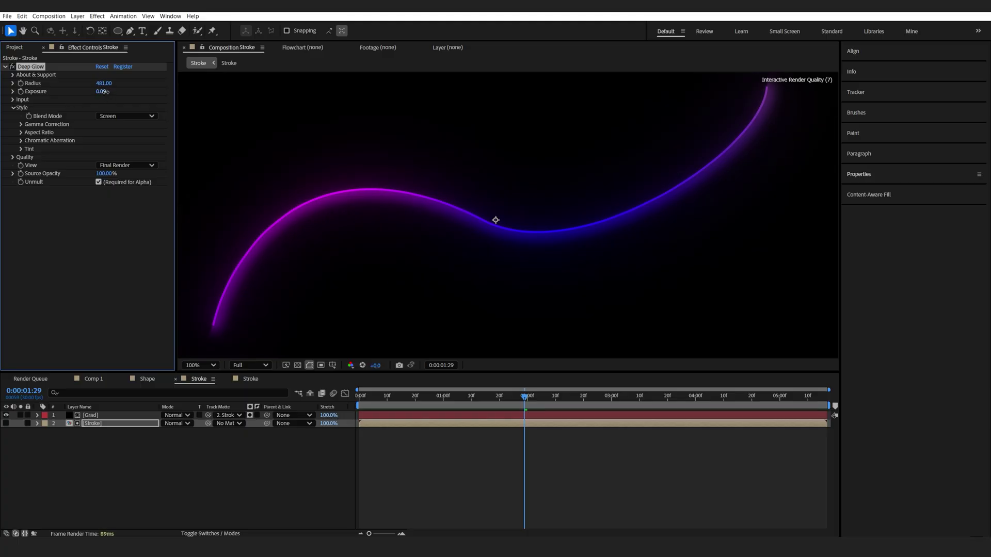
{"action": "left_click", "coordinate": [218, 453]}
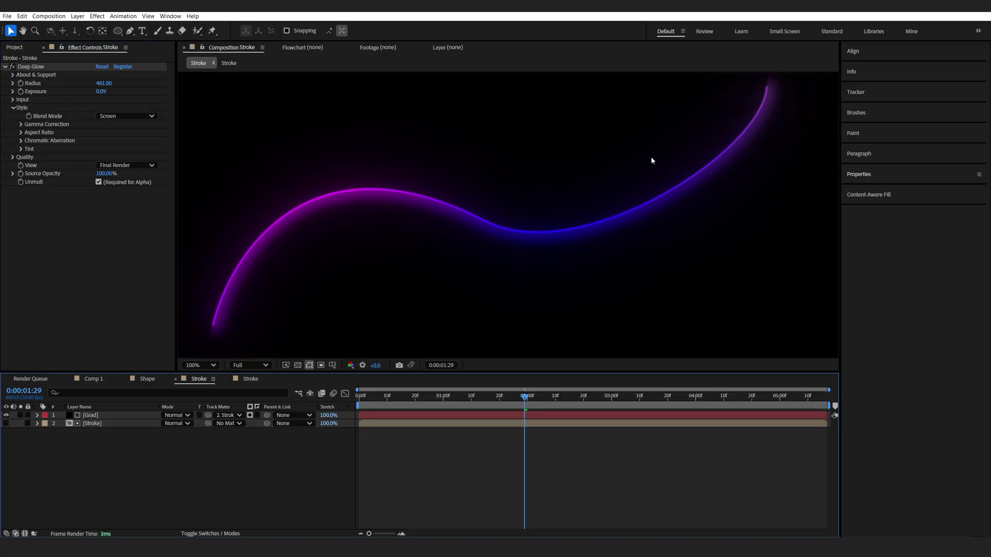
Pre-compose the Grad and Stroke layers together under the default name and duplicate the resulting layer.
{"action": "left_click", "coordinate": [87, 417]}
{"action": "left_click", "coordinate": [94, 425], "text": "shift"}
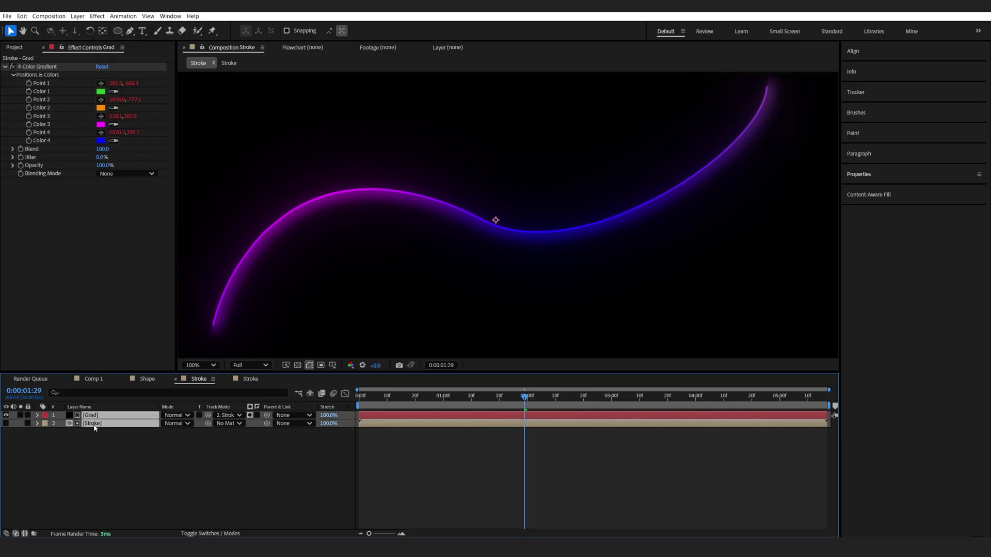
{"action": "key", "text": "ctrl+shift+c"}
{"action": "key", "text": "Return"}
{"action": "key", "text": "ctrl+d"}
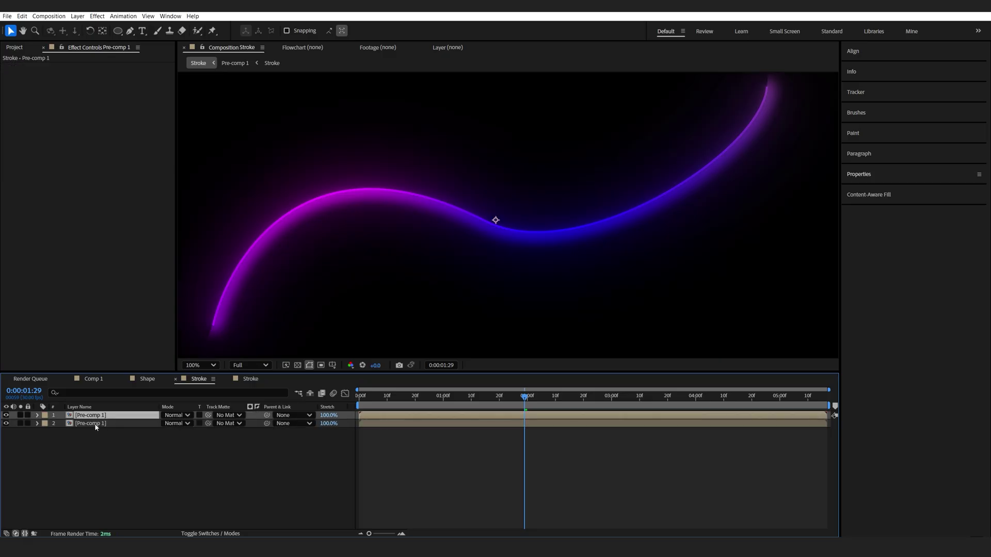
Solo the lower pre-comp copy and apply Fast Box Blur to it with a blur radius of 47.
{"action": "left_click", "coordinate": [97, 425]}
{"action": "left_click", "coordinate": [20, 424]}
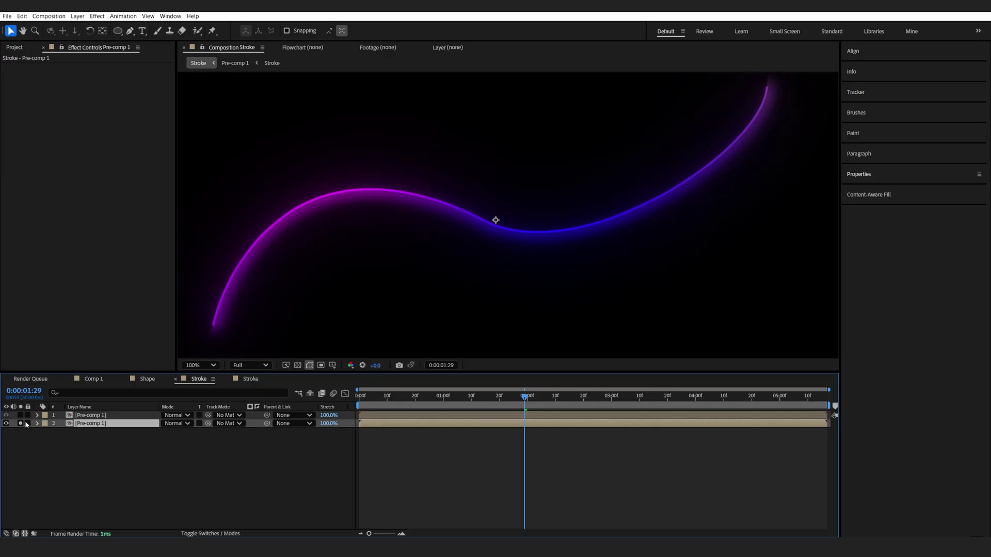
{"action": "key", "text": "ctrl+space"}
{"action": "type", "text": "fa"}
{"action": "left_click", "coordinate": [79, 437]}
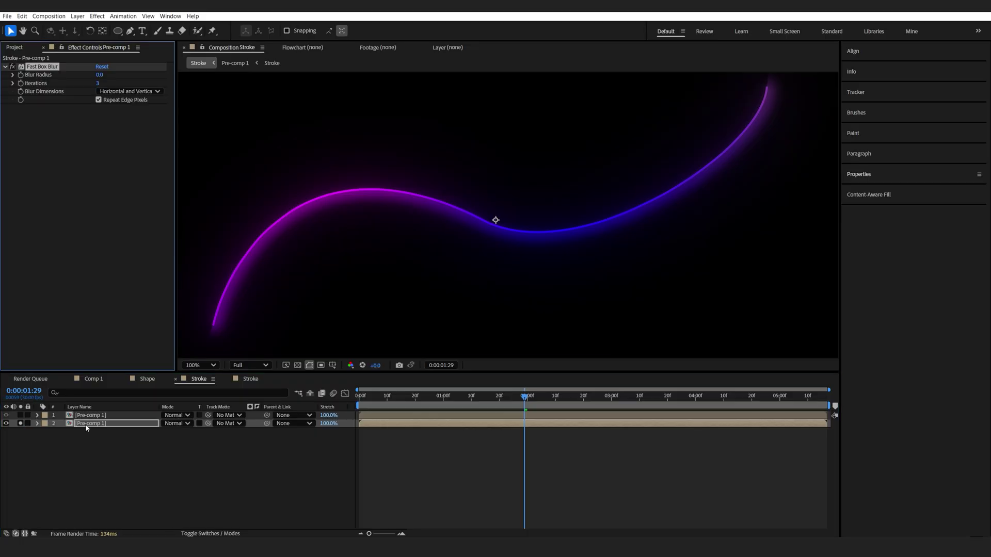
{"action": "left_click_drag", "start_coordinate": [100, 75], "coordinate": [109, 74]}
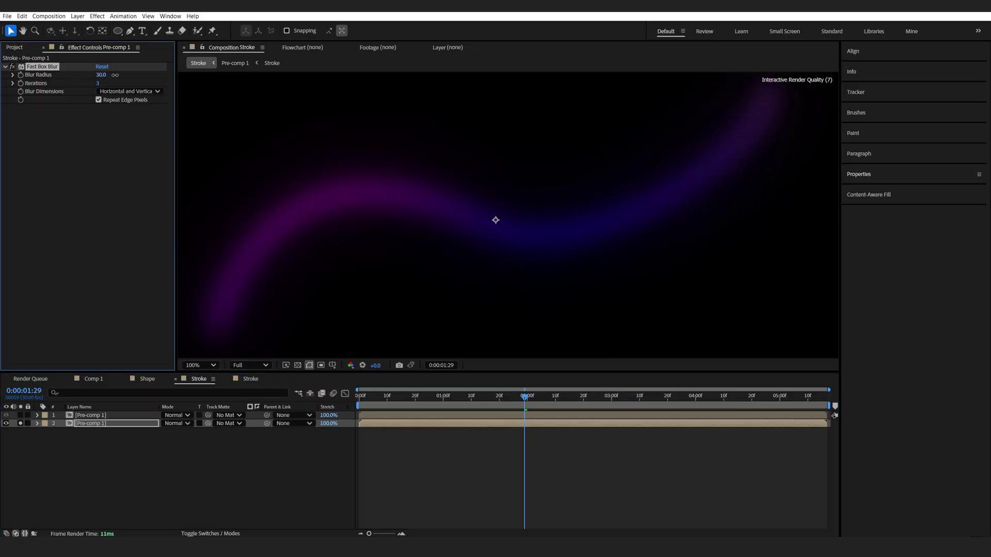
Set the blurred copy's opacity to 40%, turn its solo off and preview the line animation from the start.
{"action": "key", "text": "t"}
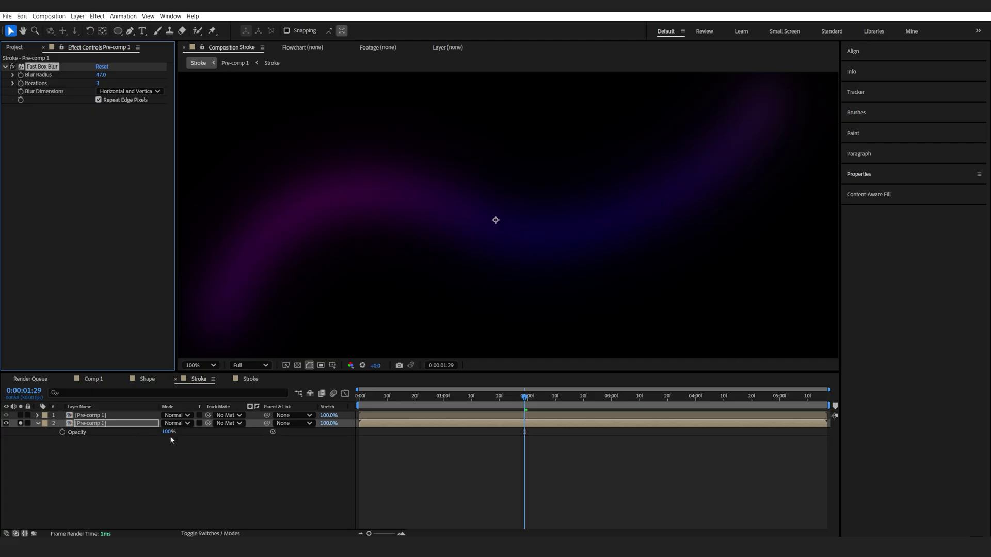
{"action": "left_click", "coordinate": [169, 432]}
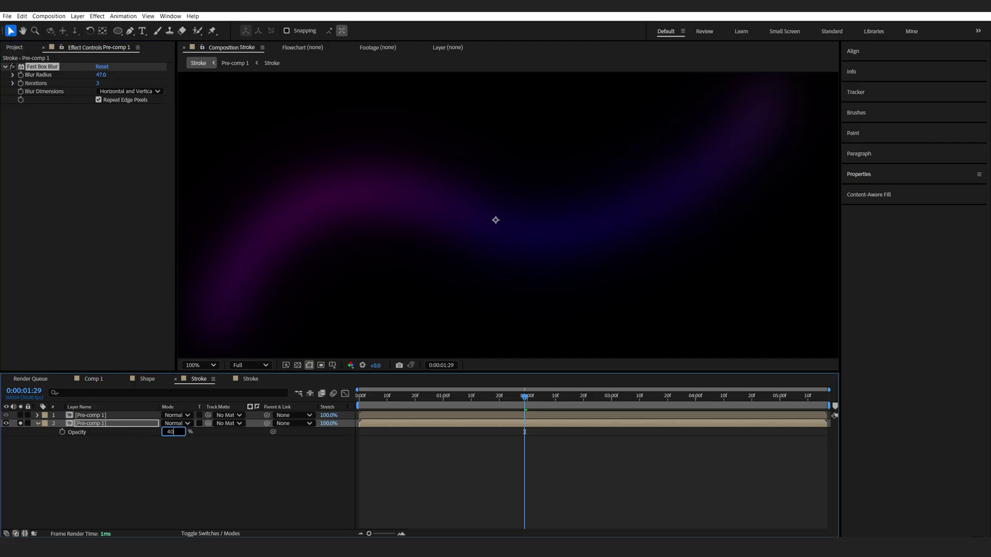
{"action": "key", "text": "Return"}
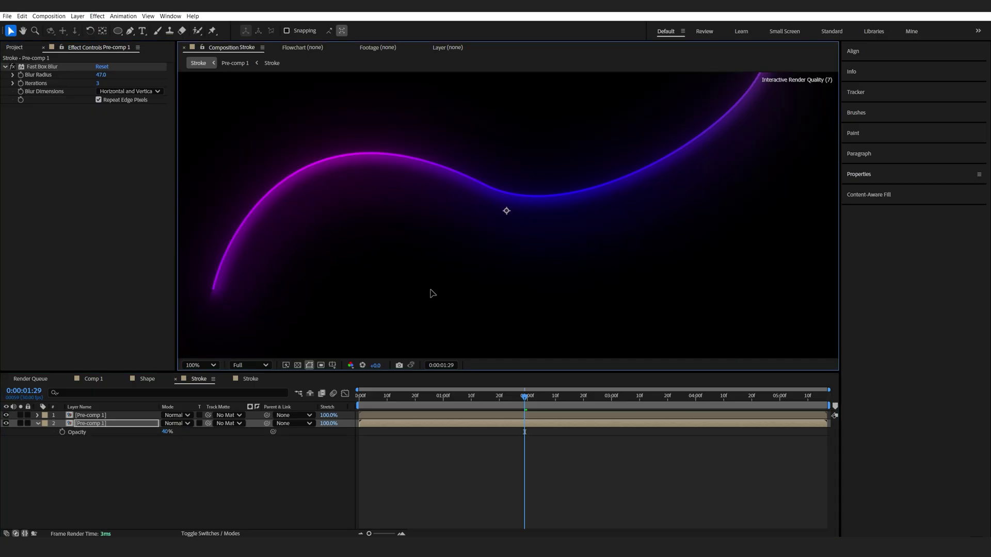
{"action": "scroll", "coordinate": [376, 311], "scroll_direction": "down", "scroll_amount": 2}
{"action": "key", "text": "Home"}
{"action": "key", "text": "space"}
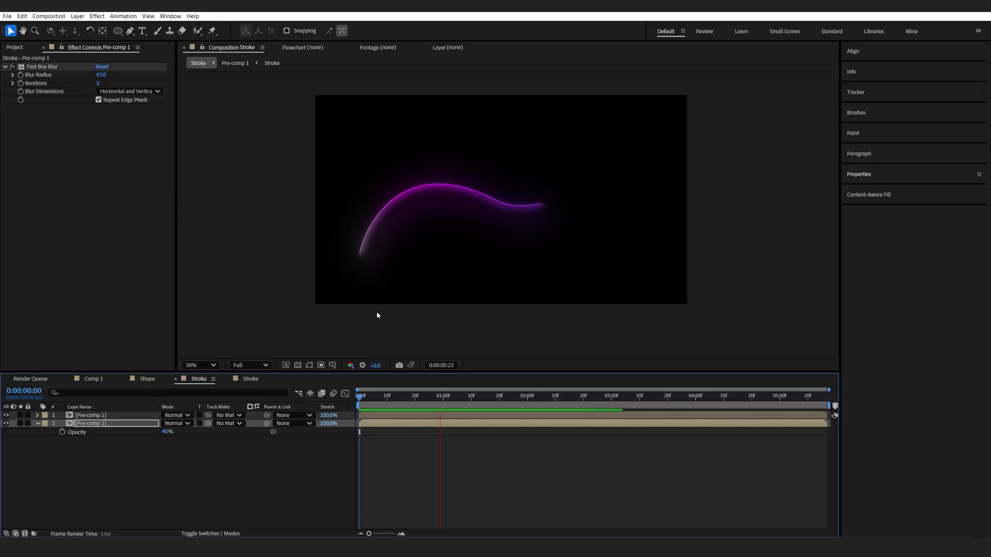